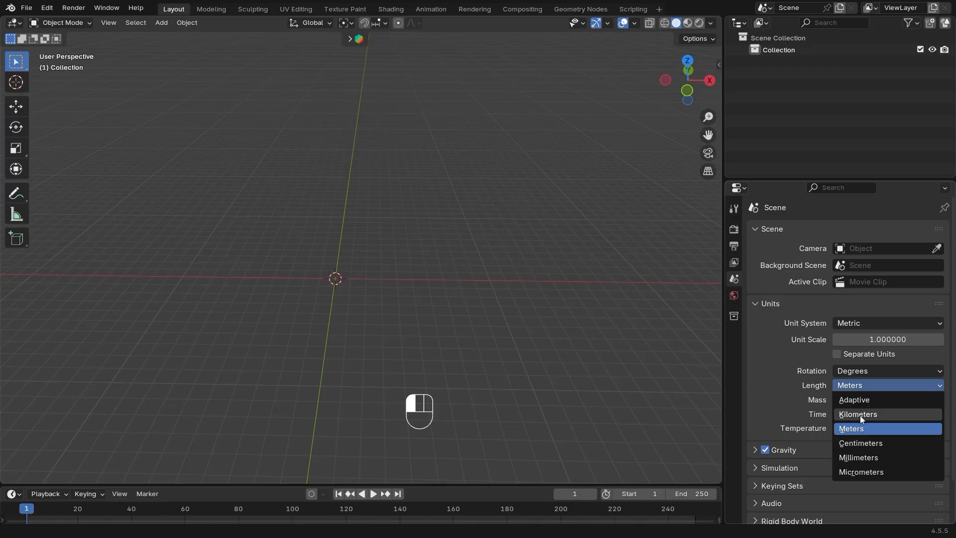
# - Set the scene units to millimeters for length and milligrams for mass
pyautogui.click(859, 457)
pyautogui.click(853, 414)
pyautogui.click(851, 399)
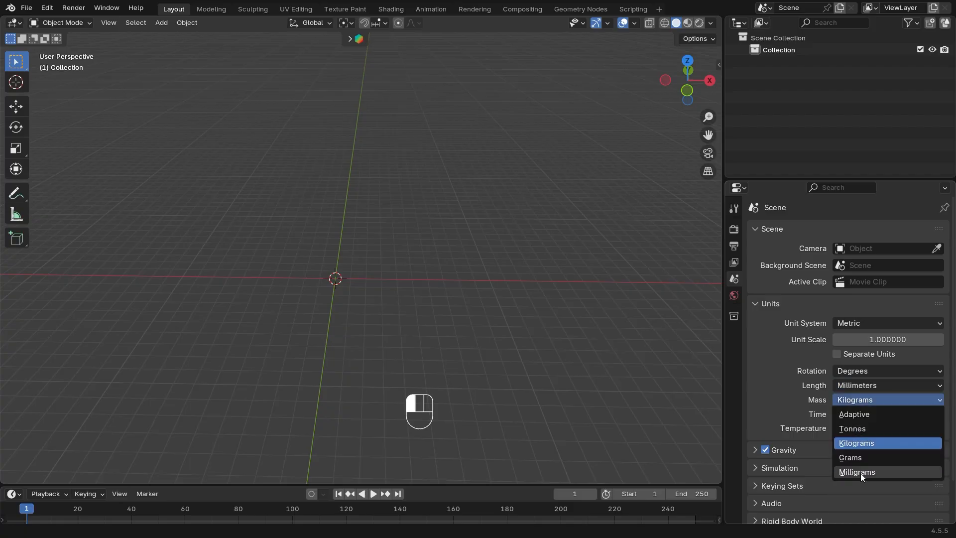
pyautogui.click(861, 474)
# - Add a mesh circle at the origin in the right orthographic view, aligned to the view
pyautogui.scroll(-1, 498, 344)
pyautogui.moveTo(462, 330); pyautogui.dragTo(441, 281, button='middle')
pyautogui.click(708, 83)
pyautogui.keyDown('shift'); pyautogui.moveTo(455, 273); pyautogui.dragTo(526, 379, button='middle'); pyautogui.keyUp('shift')
pyautogui.keyDown('shift'); pyautogui.moveTo(475, 316); pyautogui.dragTo(418, 231, button='middle'); pyautogui.keyUp('shift')
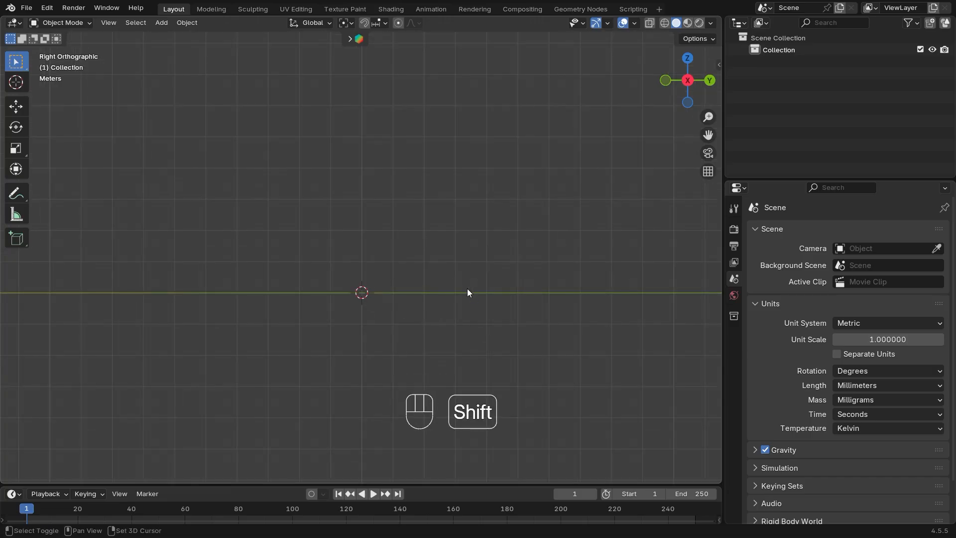
pyautogui.hotkey('shift', 'a')
pyautogui.moveTo(446, 161)
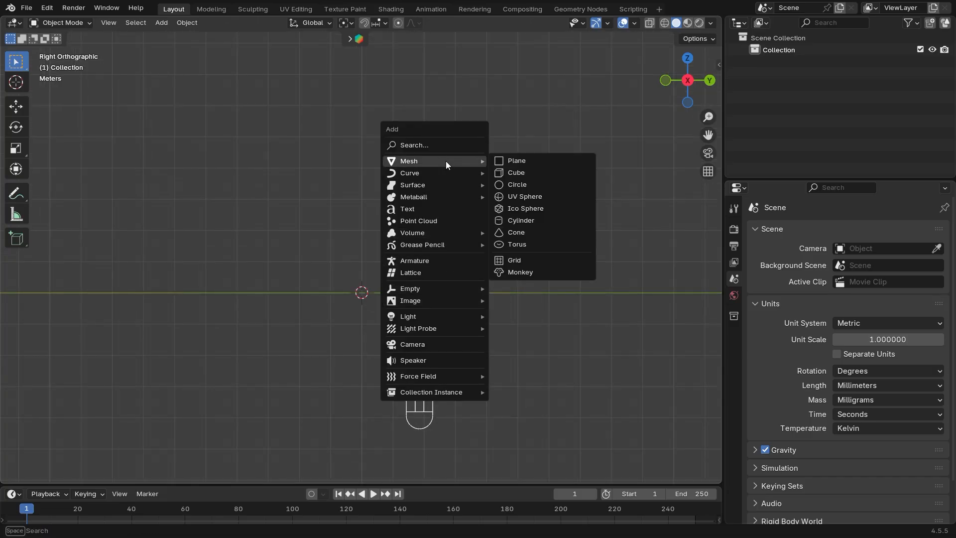
pyautogui.click(517, 185)
pyautogui.click(43, 474)
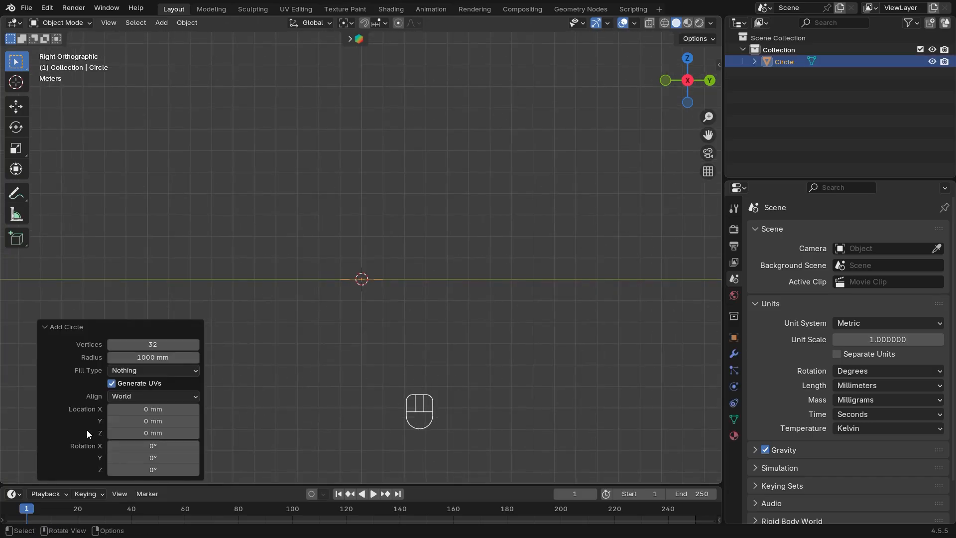
pyautogui.click(153, 397)
pyautogui.click(142, 423)
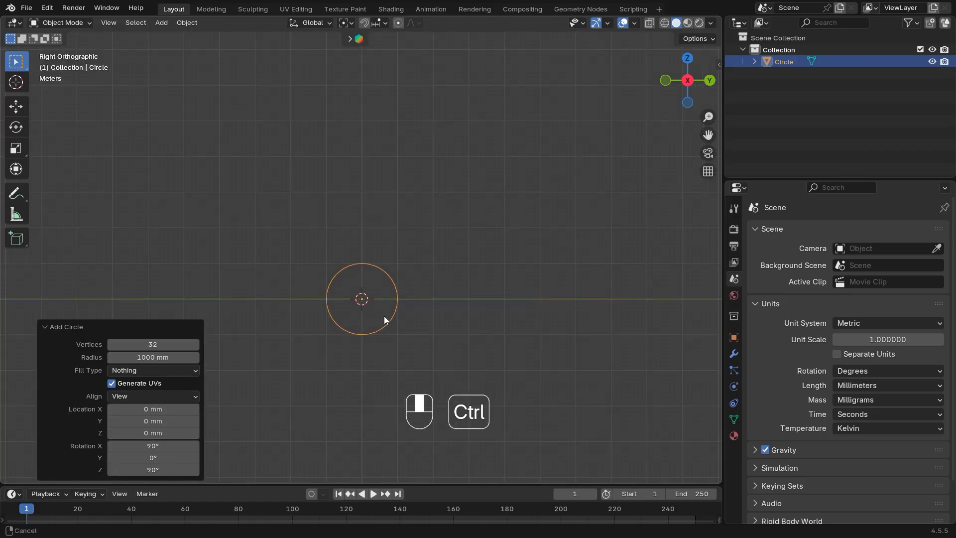
# - Delete the five uppermost vertices of the circle in Edit Mode to open a gap at its top
pyautogui.press('Tab')
pyautogui.scroll(4, 456, 309)
pyautogui.hotkey('shift', 'b')
pyautogui.keyDown('shift'); pyautogui.moveTo(389, 218); pyautogui.dragTo(279, 303); pyautogui.keyUp('shift')
pyautogui.keyDown('ctrl'); pyautogui.moveTo(349, 398); pyautogui.dragTo(376, 408, button='middle'); pyautogui.keyUp('ctrl')
pyautogui.press('x')
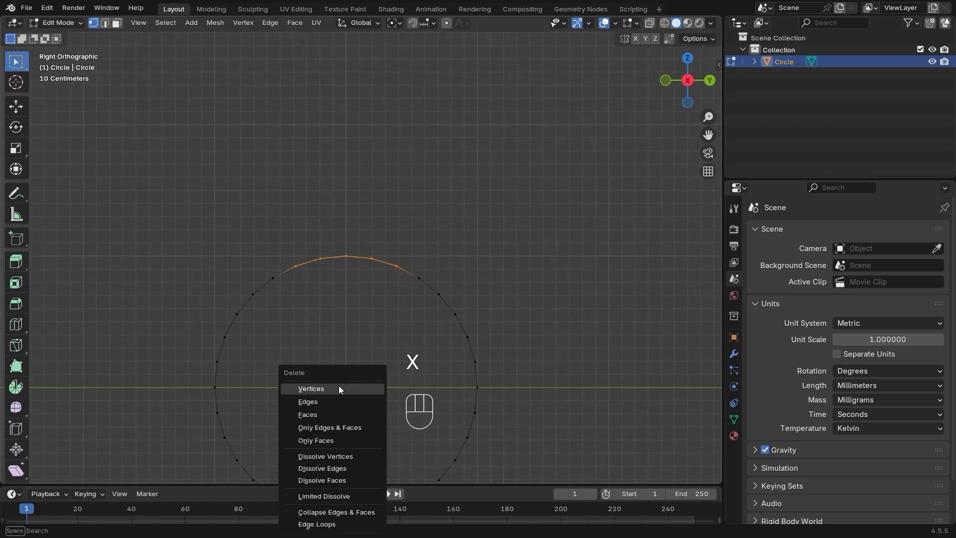
pyautogui.click(318, 401)
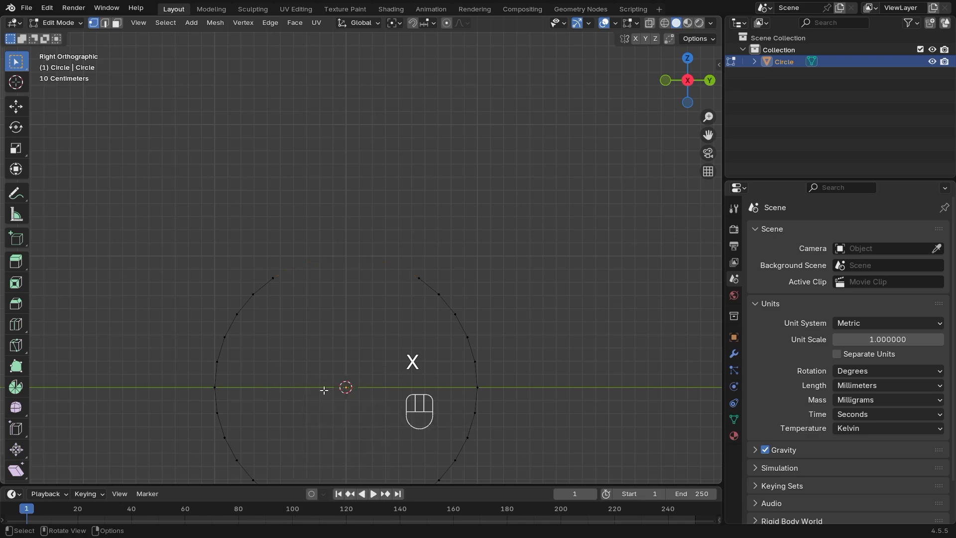
# - Return to Object Mode and convert the open circle mesh to a curve
pyautogui.moveTo(319, 401); pyautogui.dragTo(456, 310, button='middle')
pyautogui.press('Tab')
pyautogui.rightClick(456, 309)
pyautogui.moveTo(453, 313)
pyautogui.click(513, 322)
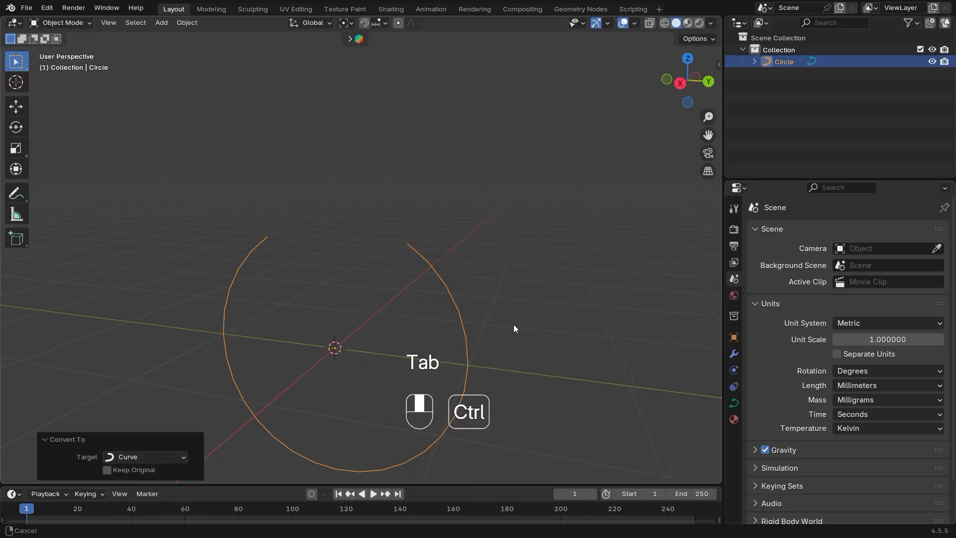
# - Give the curve thickness with a round bevel of 30 mm depth
pyautogui.keyDown('shift'); pyautogui.moveTo(513, 325); pyautogui.dragTo(545, 357, button='middle'); pyautogui.keyUp('shift')
pyautogui.click(734, 402)
pyautogui.keyDown('shift'); pyautogui.moveTo(648, 428); pyautogui.dragTo(598, 409, button='middle'); pyautogui.keyUp('shift')
pyautogui.scroll(-4, 832, 415)
pyautogui.scroll(-6, 806, 431)
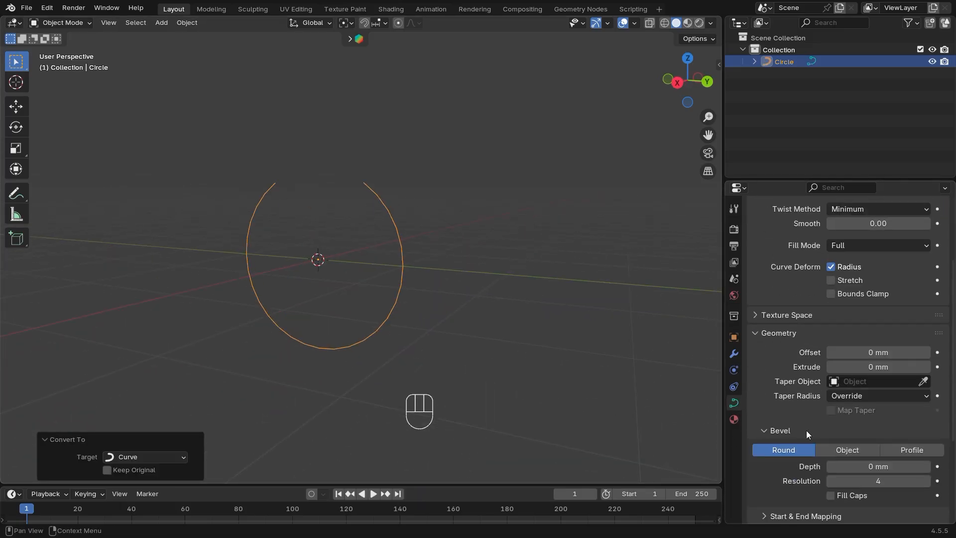
pyautogui.scroll(2, 785, 384)
pyautogui.scroll(1, 798, 343)
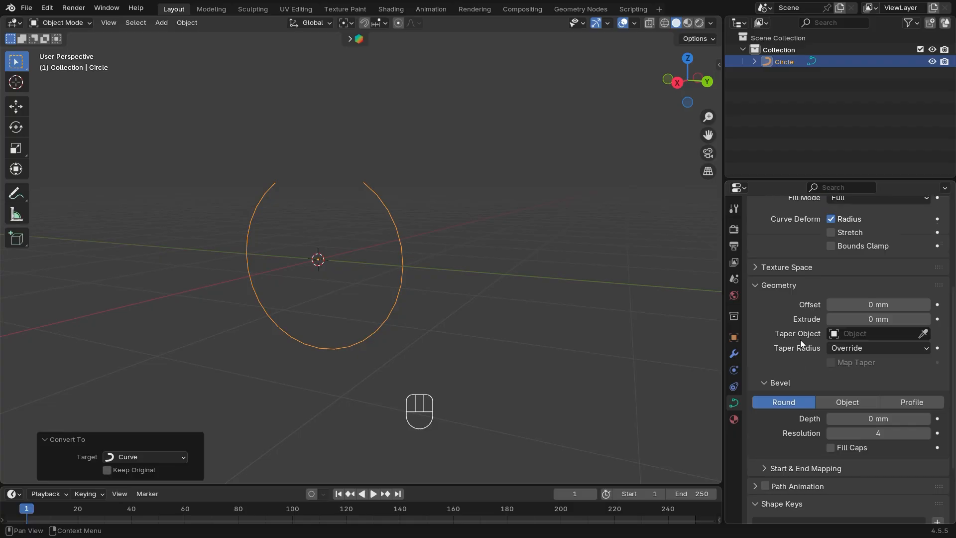
pyautogui.scroll(-1, 827, 376)
pyautogui.click(928, 395)
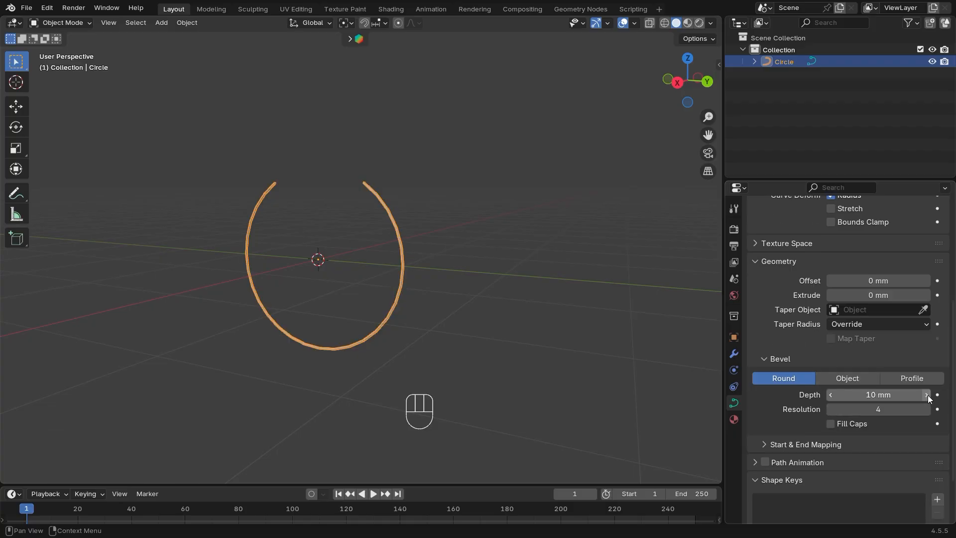
pyautogui.click(927, 395)
pyautogui.click(928, 395)
# - Set the curve's bevel depth to 40 mm and switch the bevel type to Profile
pyautogui.moveTo(553, 304); pyautogui.dragTo(420, 281, button='middle')
pyautogui.moveTo(421, 281)
pyautogui.keyDown('shift'); pyautogui.mouseDown(button='middle')
pyautogui.moveTo(432, 341)
pyautogui.moveTo(423, 297)
pyautogui.mouseUp(button='middle'); pyautogui.keyUp('shift')
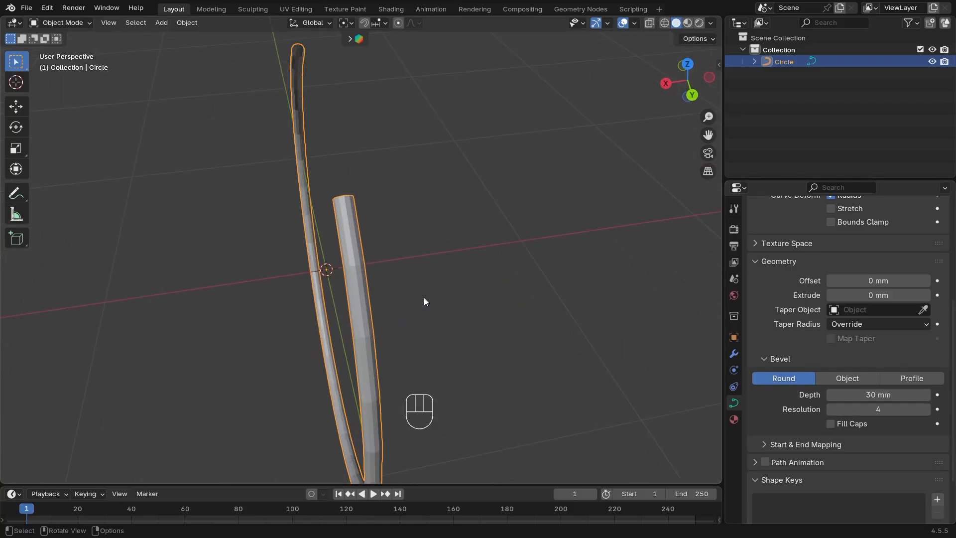
pyautogui.click(928, 395)
pyautogui.moveTo(451, 330); pyautogui.dragTo(506, 302, button='middle')
pyautogui.keyDown('shift'); pyautogui.moveTo(506, 302); pyautogui.dragTo(575, 344, button='middle'); pyautogui.keyUp('shift')
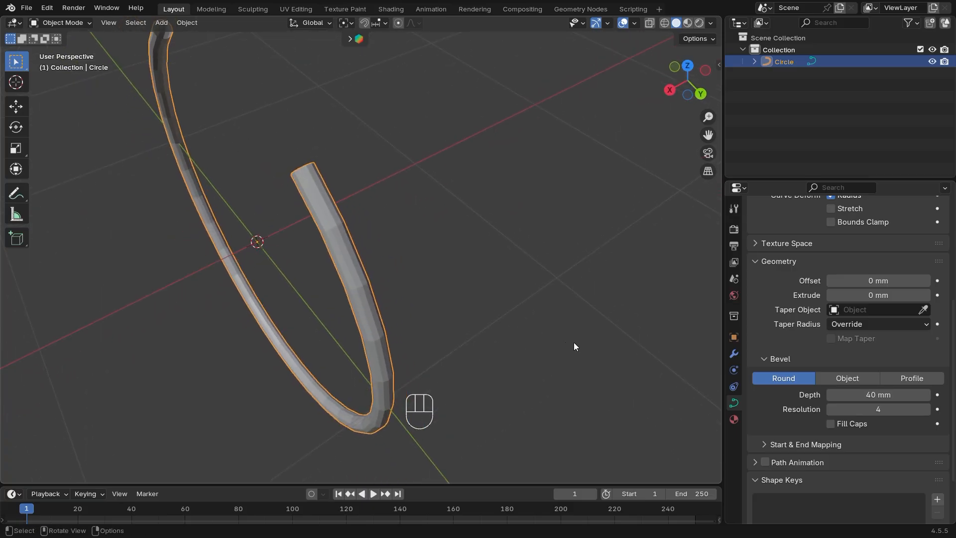
pyautogui.click(932, 379)
# - Switch to the back orthographic view and add a Mirror modifier to the curve
pyautogui.keyDown('ctrl'); pyautogui.moveTo(563, 300); pyautogui.dragTo(328, 300, button='middle'); pyautogui.keyUp('ctrl')
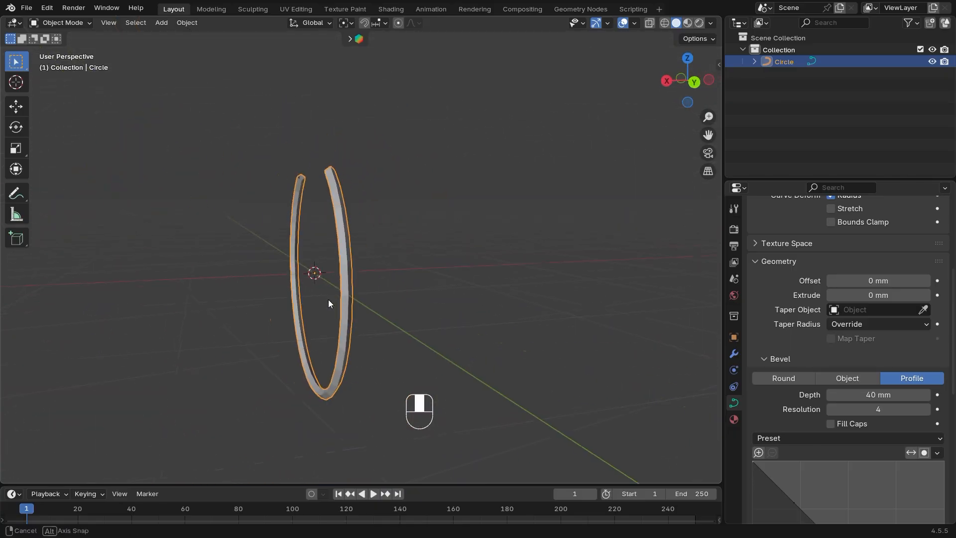
pyautogui.click(693, 82)
pyautogui.keyDown('ctrl'); pyautogui.moveTo(336, 409); pyautogui.dragTo(425, 359, button='middle'); pyautogui.keyUp('ctrl')
pyautogui.keyDown('ctrl'); pyautogui.moveTo(425, 359); pyautogui.dragTo(448, 328, button='middle'); pyautogui.keyUp('ctrl')
pyautogui.click(448, 328)
pyautogui.click(366, 296)
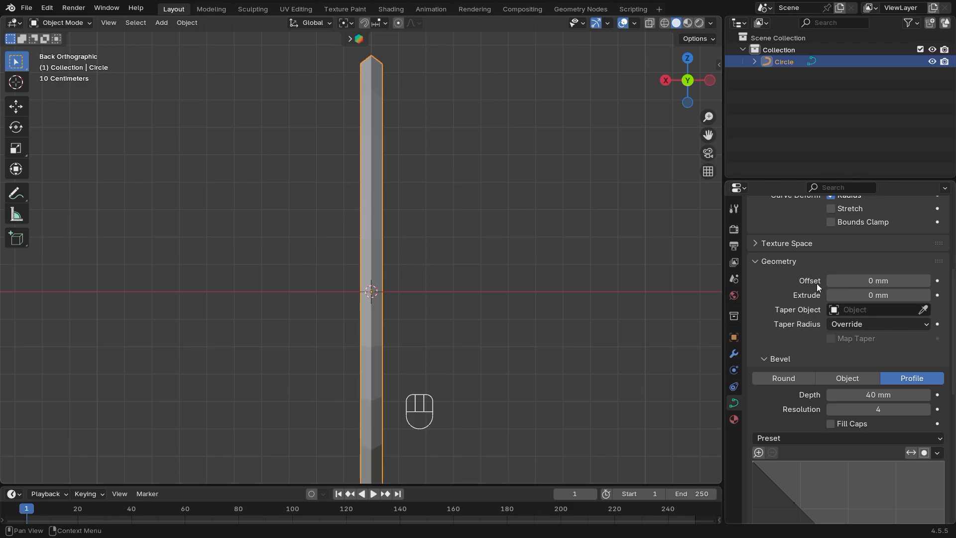
pyautogui.click(734, 387)
pyautogui.click(734, 355)
pyautogui.click(856, 237)
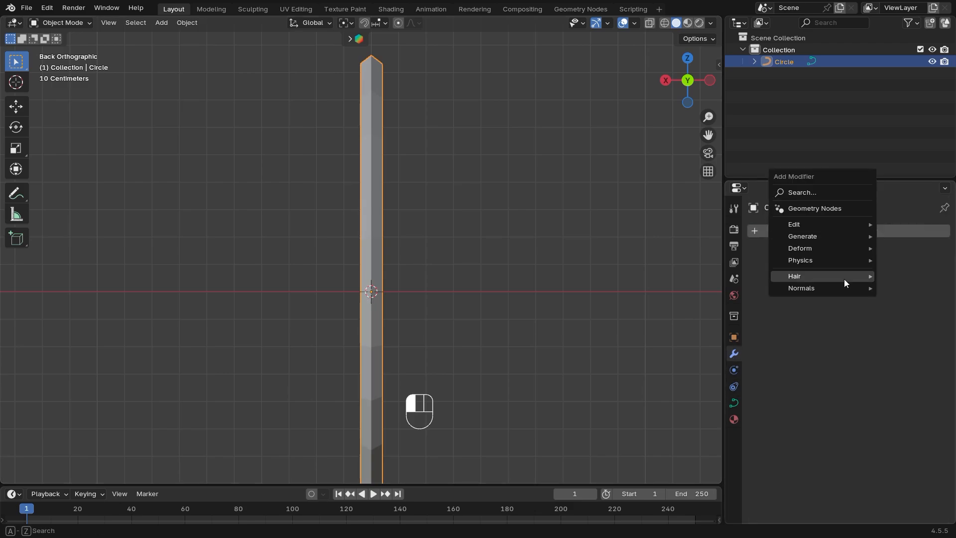
pyautogui.moveTo(819, 244)
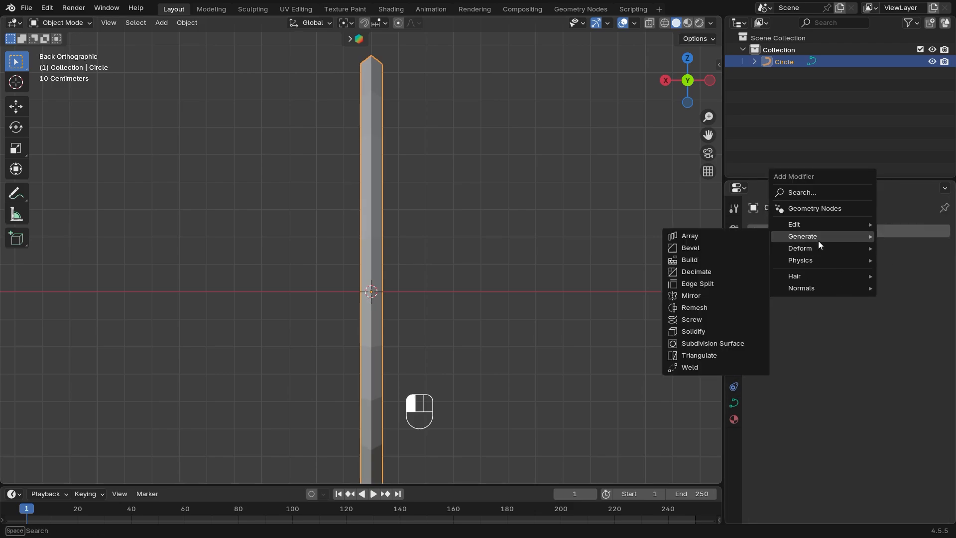
pyautogui.click(716, 296)
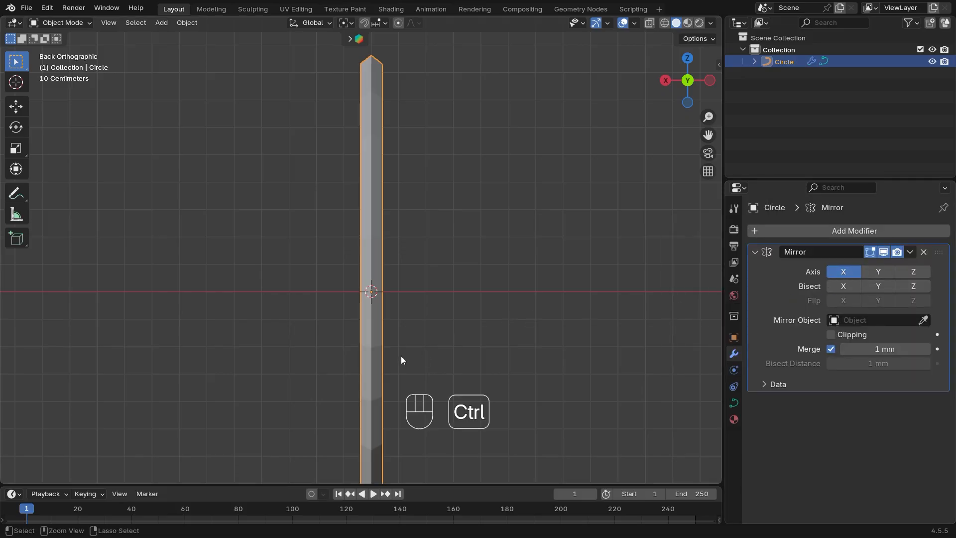
# - Add a plain axes empty at the origin and scale it down to about 0.369
pyautogui.keyDown('ctrl'); pyautogui.moveTo(401, 355); pyautogui.dragTo(432, 333, button='middle'); pyautogui.keyUp('ctrl')
pyautogui.keyDown('shift'); pyautogui.moveTo(431, 332); pyautogui.dragTo(444, 363, button='middle'); pyautogui.keyUp('shift')
pyautogui.click(448, 363)
pyautogui.hotkey('shift', 'a')
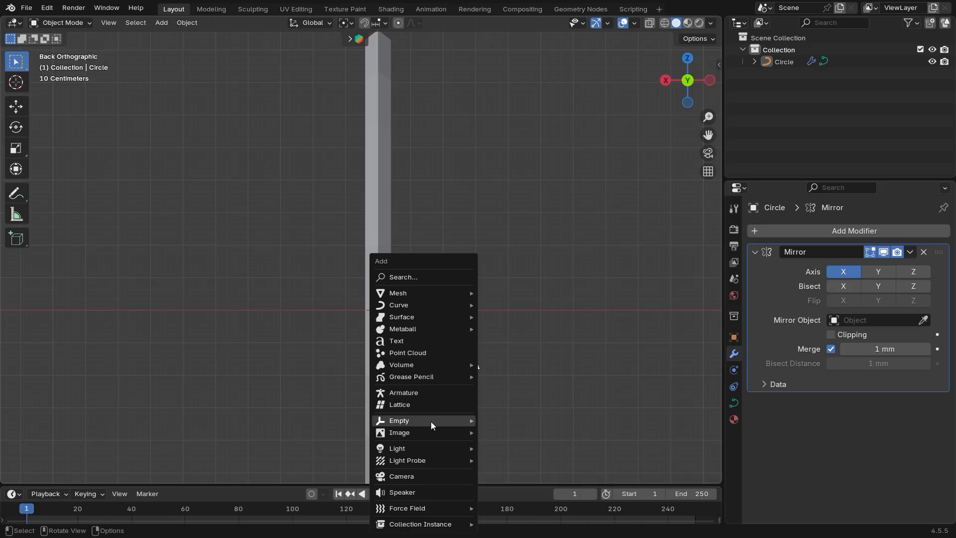
pyautogui.moveTo(432, 421)
pyautogui.click(510, 421)
pyautogui.keyDown('ctrl'); pyautogui.moveTo(510, 426); pyautogui.dragTo(640, 381, button='middle'); pyautogui.keyUp('ctrl')
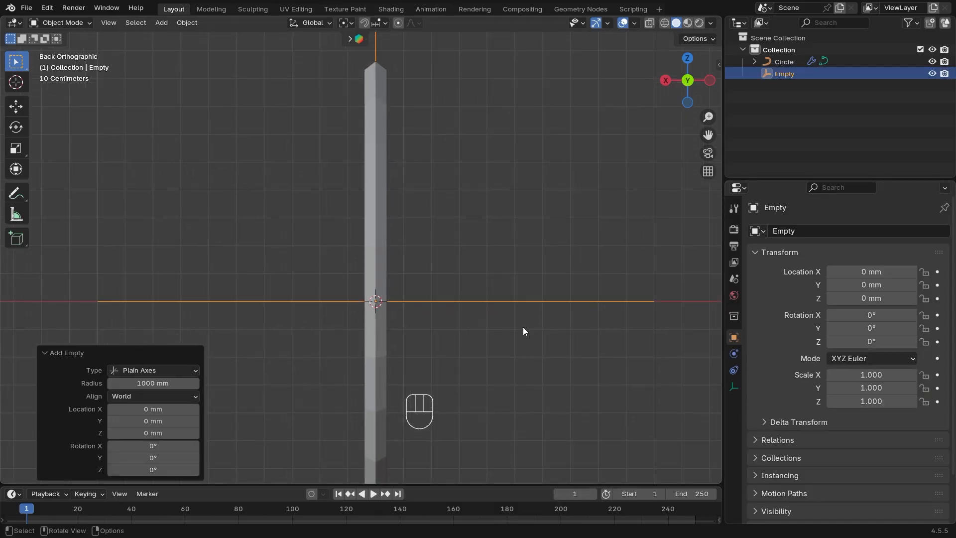
pyautogui.press('s')
pyautogui.click(439, 337)
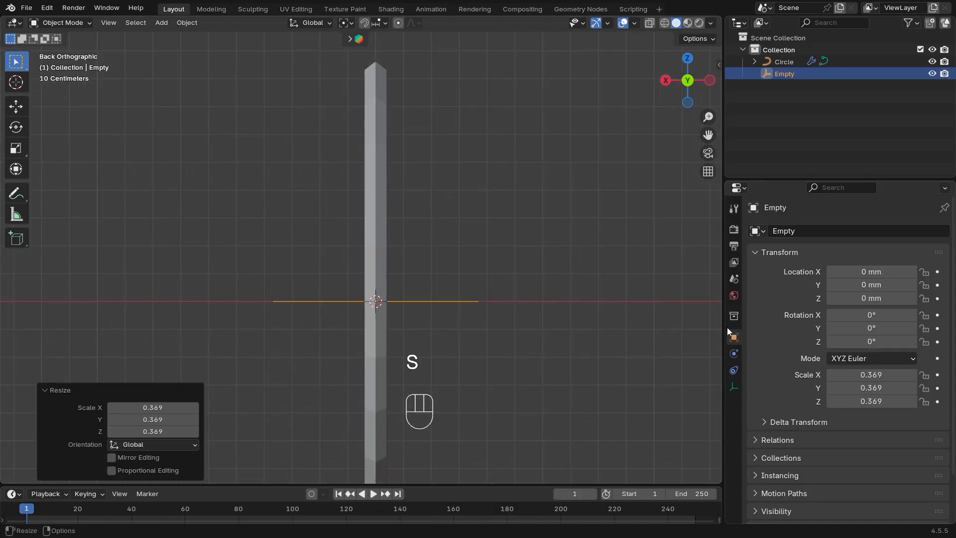
# - Set the empty as the mirror object of the curve's Mirror modifier
pyautogui.click(364, 187)
pyautogui.click(849, 320)
pyautogui.click(777, 335)
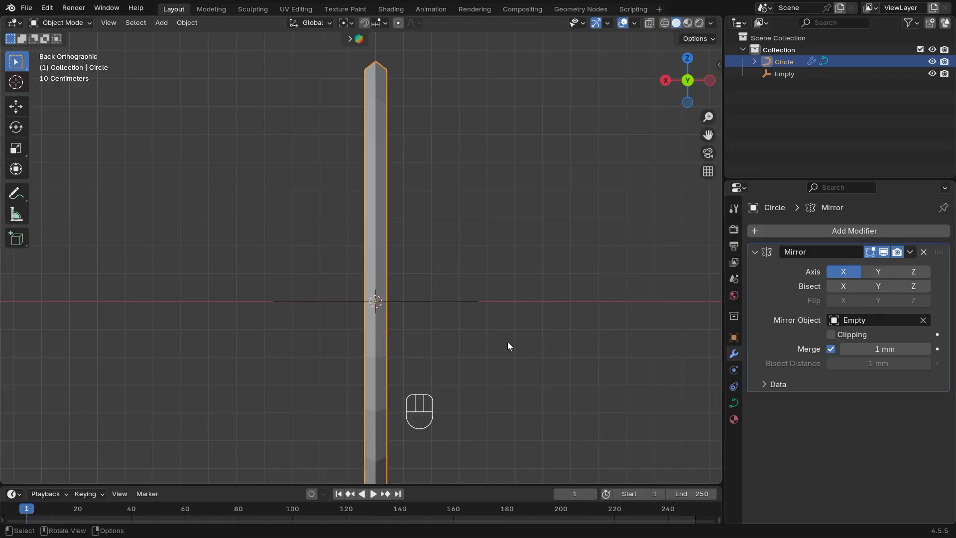
# - Move the curve about -40.6 mm along X to separate it from its mirrored copy
pyautogui.keyDown('ctrl'); pyautogui.moveTo(507, 342); pyautogui.dragTo(450, 370, button='middle'); pyautogui.keyUp('ctrl')
pyautogui.press('g')
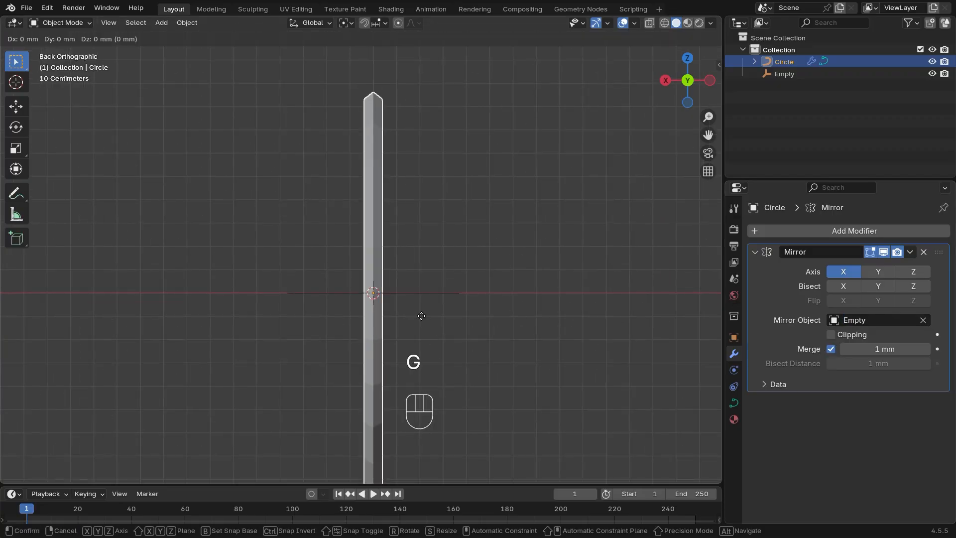
pyautogui.press('x')
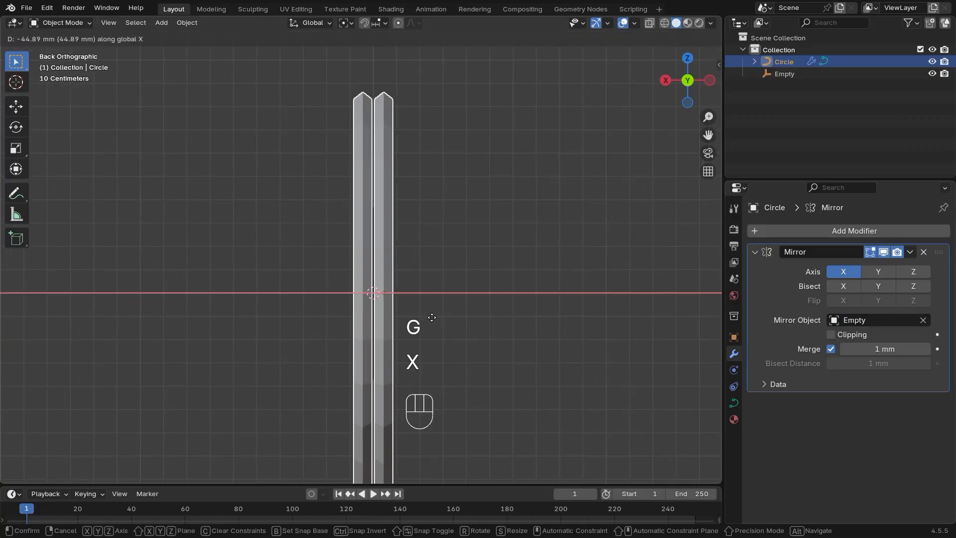
pyautogui.click(431, 317)
# - Fine-tune the curve's position along X so its inner edge meets the mirrored copy at the center
pyautogui.keyDown('ctrl'); pyautogui.moveTo(431, 317); pyautogui.dragTo(414, 188, button='middle'); pyautogui.keyUp('ctrl')
pyautogui.keyDown('shift'); pyautogui.moveTo(452, 274); pyautogui.dragTo(401, 90, button='middle'); pyautogui.keyUp('shift')
pyautogui.keyDown('ctrl'); pyautogui.moveTo(428, 386); pyautogui.dragTo(404, 251, button='middle'); pyautogui.keyUp('ctrl')
pyautogui.press('g')
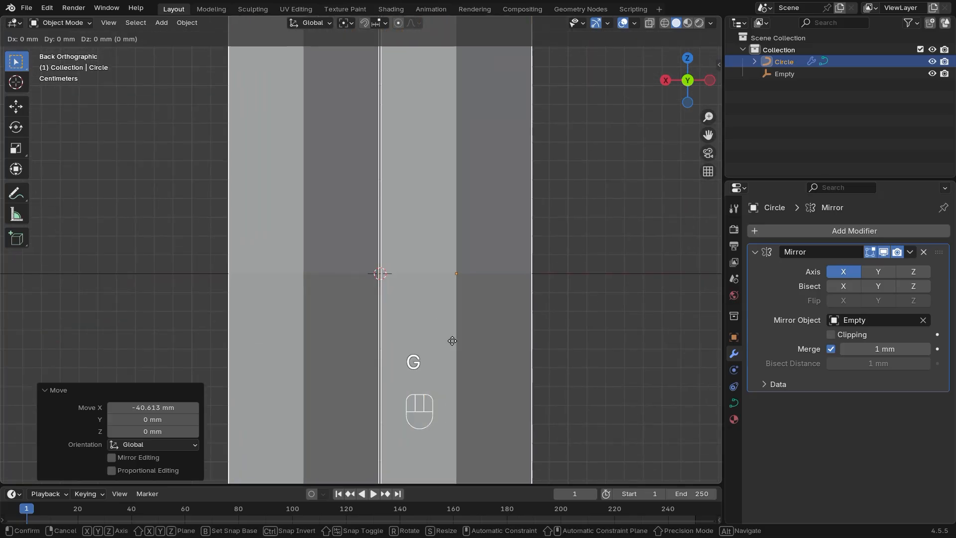
pyautogui.press('x')
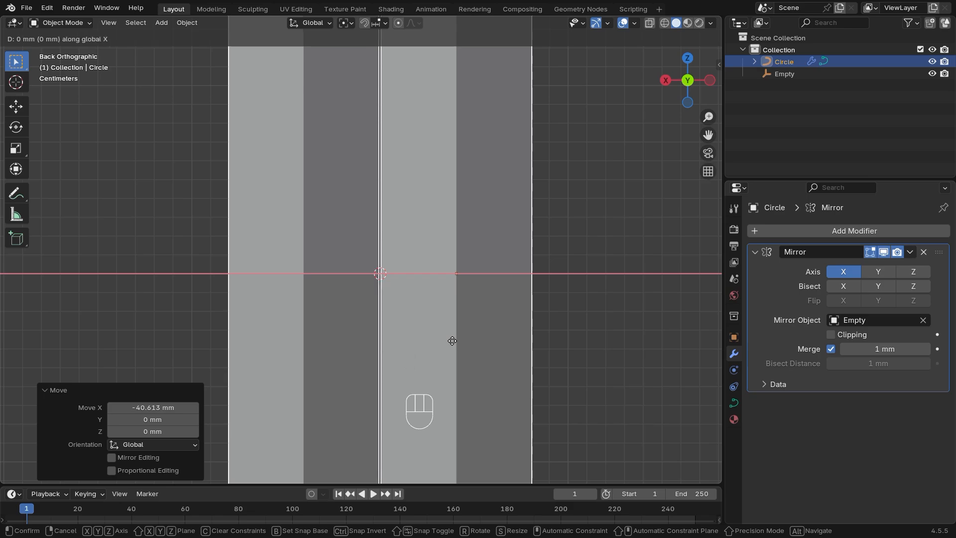
pyautogui.click(452, 340)
# - Switch to wireframe in the back view, enter Edit Mode and select the curve's upper end points
pyautogui.keyDown('ctrl'); pyautogui.moveTo(417, 295); pyautogui.dragTo(692, 99, button='middle'); pyautogui.keyUp('ctrl')
pyautogui.click(692, 98)
pyautogui.hotkey('shift', 'z')
pyautogui.keyDown('shift'); pyautogui.moveTo(526, 212); pyautogui.dragTo(493, 313, button='middle'); pyautogui.keyUp('shift')
pyautogui.press('Tab')
pyautogui.keyDown('ctrl'); pyautogui.moveTo(482, 269); pyautogui.dragTo(458, 239, button='middle'); pyautogui.keyUp('ctrl')
pyautogui.keyDown('shift'); pyautogui.moveTo(416, 111); pyautogui.dragTo(395, 214, button='middle'); pyautogui.keyUp('shift')
pyautogui.moveTo(419, 178); pyautogui.dragTo(288, 234)
pyautogui.keyDown('ctrl'); pyautogui.moveTo(433, 299); pyautogui.dragTo(430, 259, button='middle'); pyautogui.keyUp('ctrl')
pyautogui.keyDown('ctrl'); pyautogui.moveTo(432, 339); pyautogui.dragTo(440, 391, button='middle'); pyautogui.keyUp('ctrl')
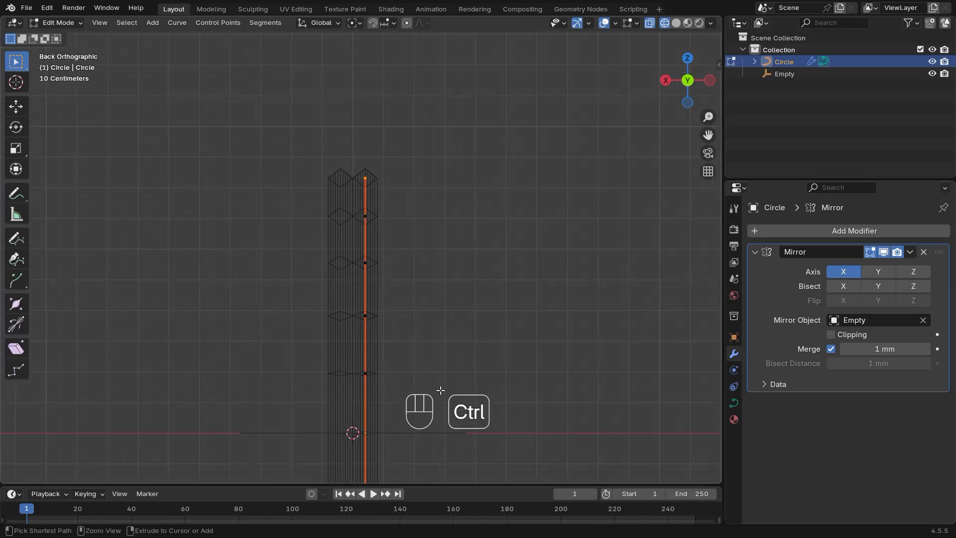
# - Enable proportional editing and move the upper end points about -147 mm along X with a proportional size of 1210 mm
pyautogui.keyDown('shift'); pyautogui.moveTo(467, 301); pyautogui.dragTo(457, 379, button='middle'); pyautogui.keyUp('shift')
pyautogui.click(407, 23)
pyautogui.keyDown('ctrl'); pyautogui.moveTo(418, 340); pyautogui.dragTo(422, 317, button='middle'); pyautogui.keyUp('ctrl')
pyautogui.press('g')
pyautogui.press('x')
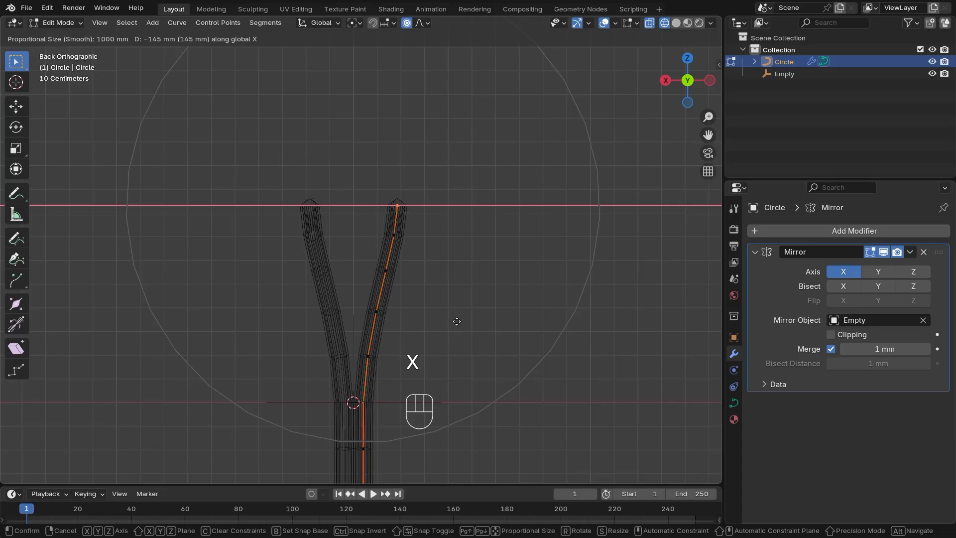
pyautogui.scroll(-2, 456, 321)
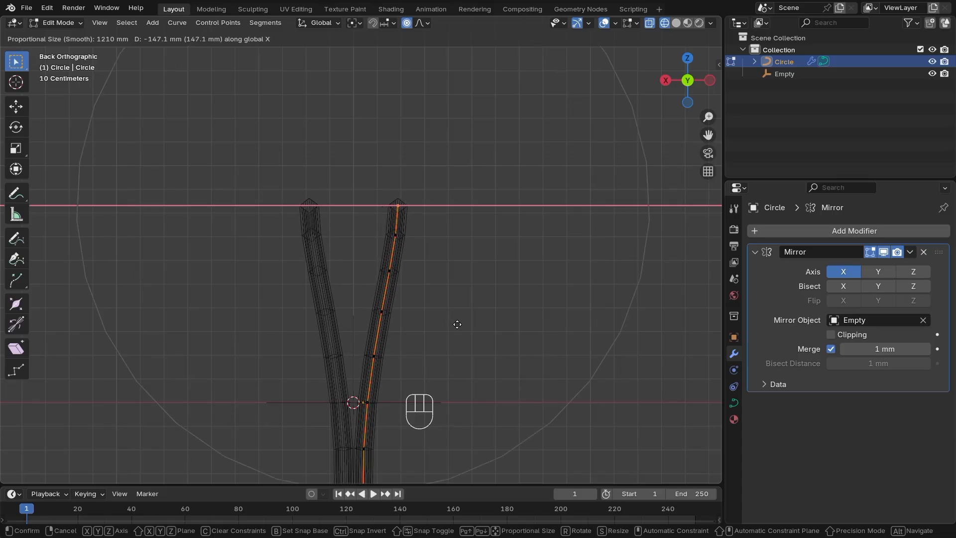
pyautogui.click(457, 324)
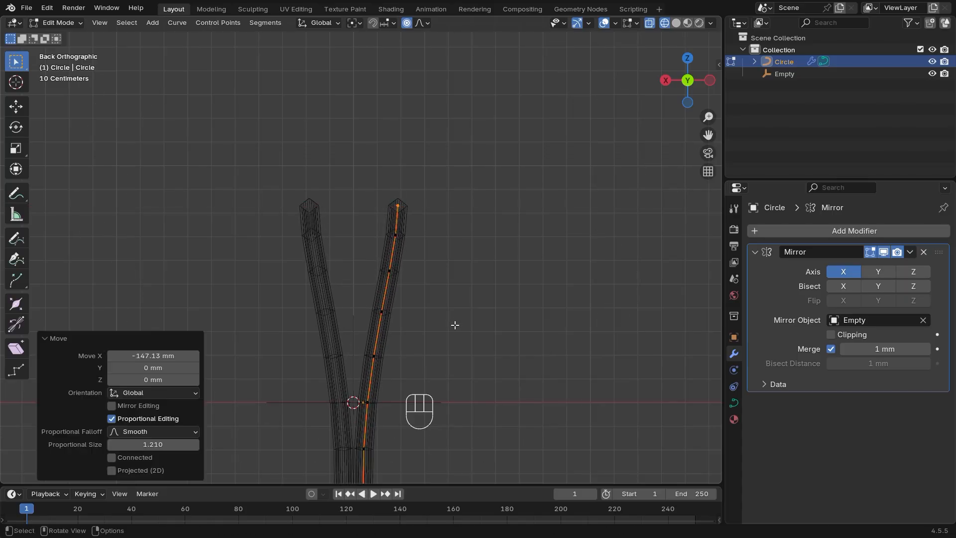
# - Spread the upper end points about another -104.5 mm along X with a proportional size of 1611 mm
pyautogui.keyDown('ctrl'); pyautogui.moveTo(417, 199); pyautogui.dragTo(411, 249, button='middle'); pyautogui.keyUp('ctrl')
pyautogui.keyDown('ctrl'); pyautogui.moveTo(412, 269); pyautogui.dragTo(422, 225, button='middle'); pyautogui.keyUp('ctrl')
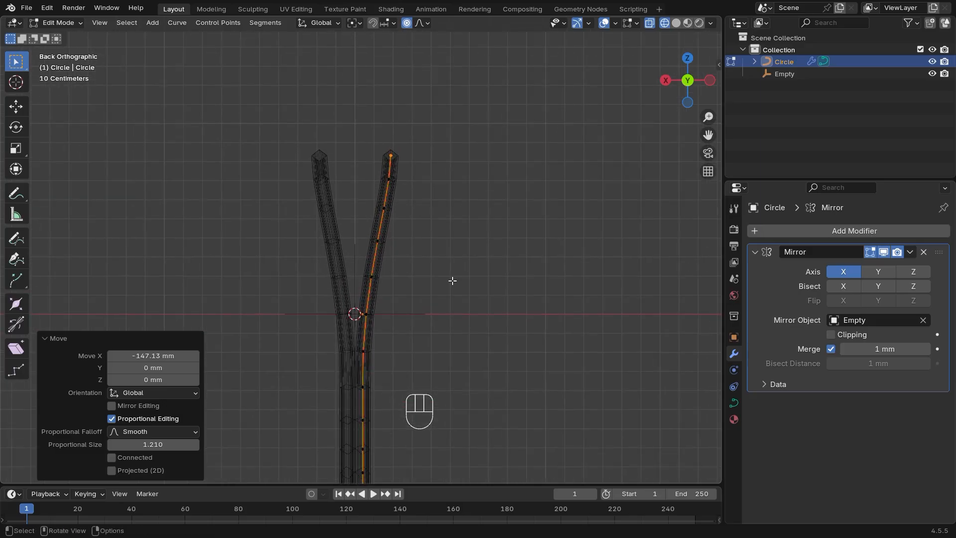
pyautogui.press('g')
pyautogui.press('x')
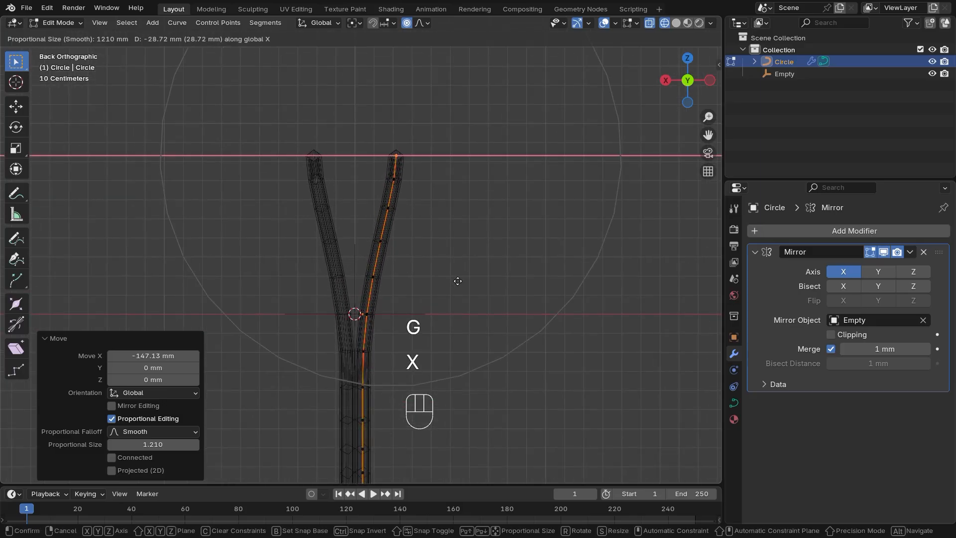
pyautogui.scroll(-3, 458, 280)
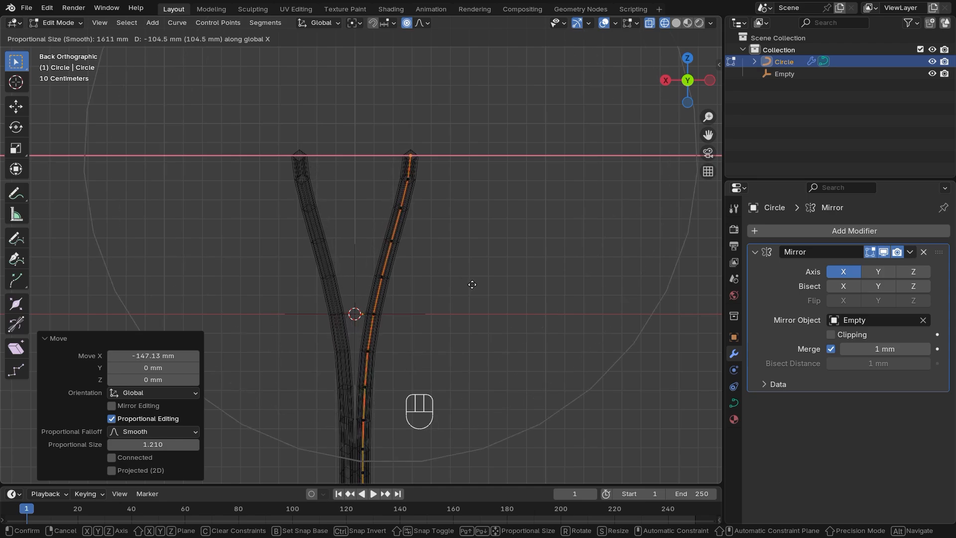
pyautogui.click(473, 284)
# - Return to solid shading and view the spread, mirrored band in perspective
pyautogui.moveTo(473, 284)
pyautogui.keyDown('ctrl'); pyautogui.mouseDown(button='middle')
pyautogui.moveTo(471, 334)
pyautogui.moveTo(516, 342)
pyautogui.mouseUp(button='middle'); pyautogui.keyUp('ctrl')
pyautogui.hotkey('shift', 'z')
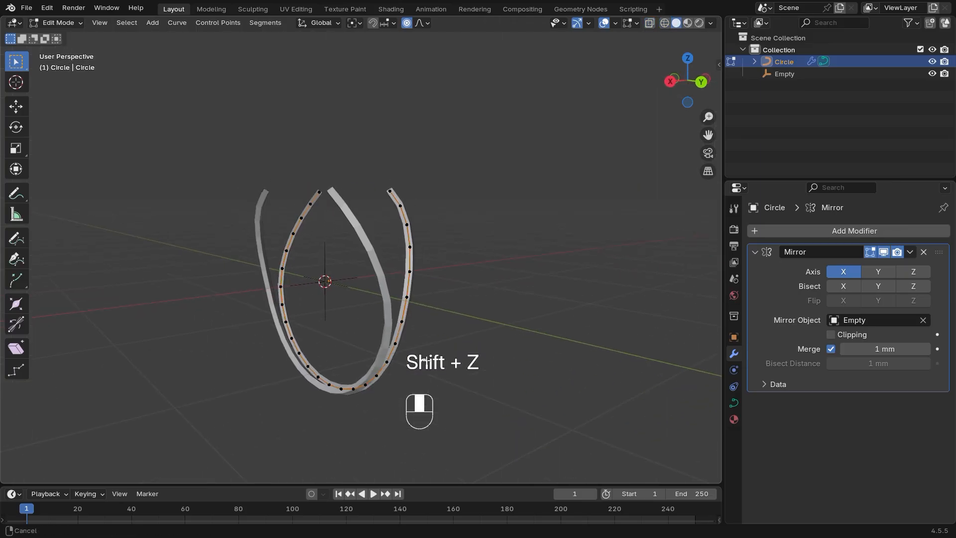
pyautogui.moveTo(426, 363); pyautogui.dragTo(450, 343, button='middle')
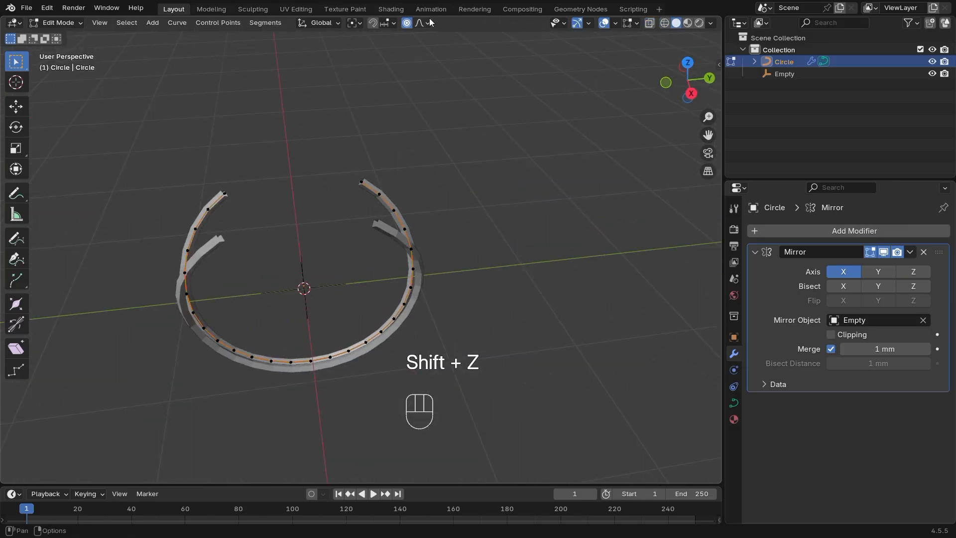
# - Return to Object Mode and set the curve's bevel depth to 50 mm
pyautogui.moveTo(424, 279); pyautogui.dragTo(528, 323, button='middle')
pyautogui.press('Tab')
pyautogui.click(734, 403)
pyautogui.moveTo(635, 384); pyautogui.dragTo(910, 507, button='middle')
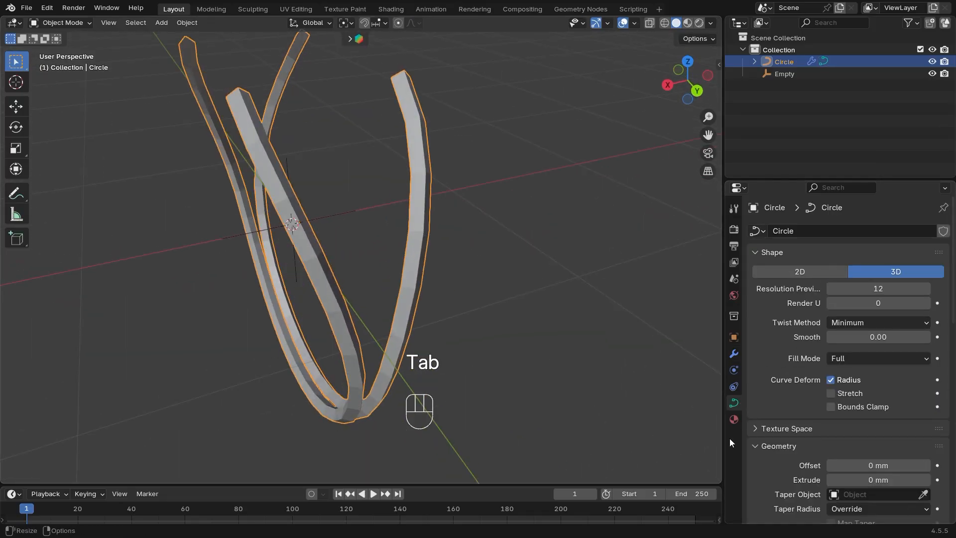
pyautogui.scroll(-5, 868, 449)
pyautogui.click(926, 461)
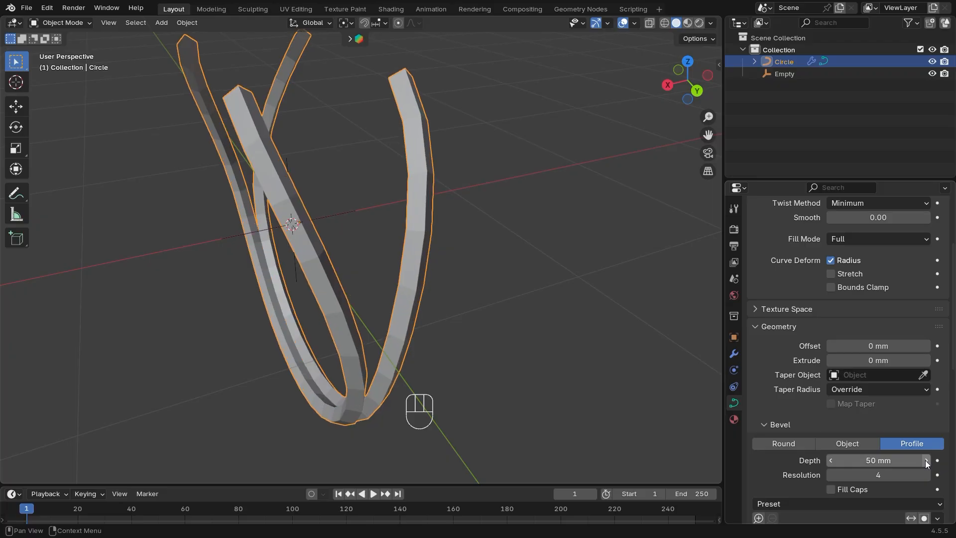
# - In the right view, delete the curve's control points on the negative Y half, keeping the bottom centre point
pyautogui.moveTo(399, 316); pyautogui.dragTo(478, 234, button='middle')
pyautogui.moveTo(478, 234); pyautogui.dragTo(469, 155, button='middle')
pyautogui.keyDown('ctrl'); pyautogui.moveTo(469, 156); pyautogui.dragTo(450, 262, button='middle'); pyautogui.keyUp('ctrl')
pyautogui.keyDown('shift'); pyautogui.moveTo(451, 262); pyautogui.dragTo(483, 207, button='middle'); pyautogui.keyUp('shift')
pyautogui.press('Tab')
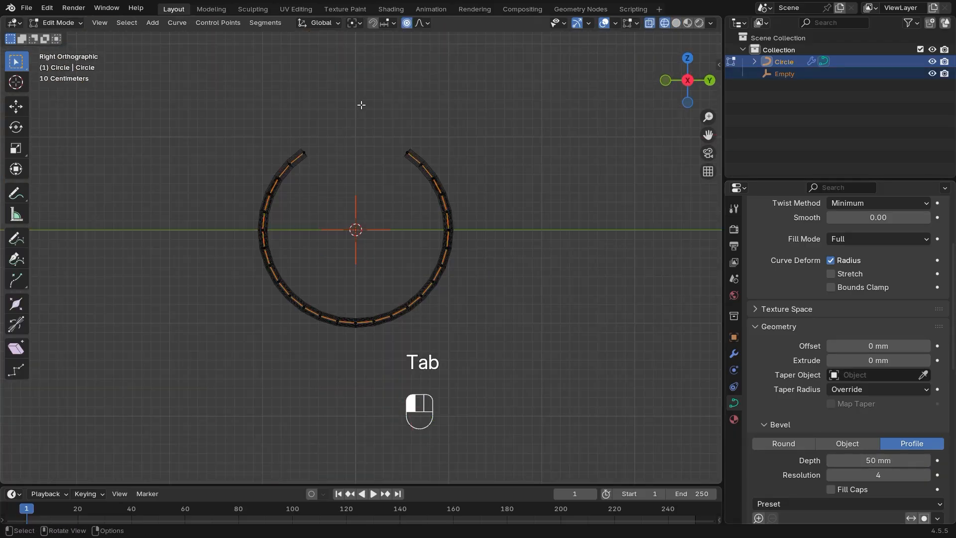
pyautogui.moveTo(362, 105); pyautogui.dragTo(226, 367)
pyautogui.keyDown('ctrl'); pyautogui.moveTo(226, 367); pyautogui.dragTo(332, 254, button='middle'); pyautogui.keyUp('ctrl')
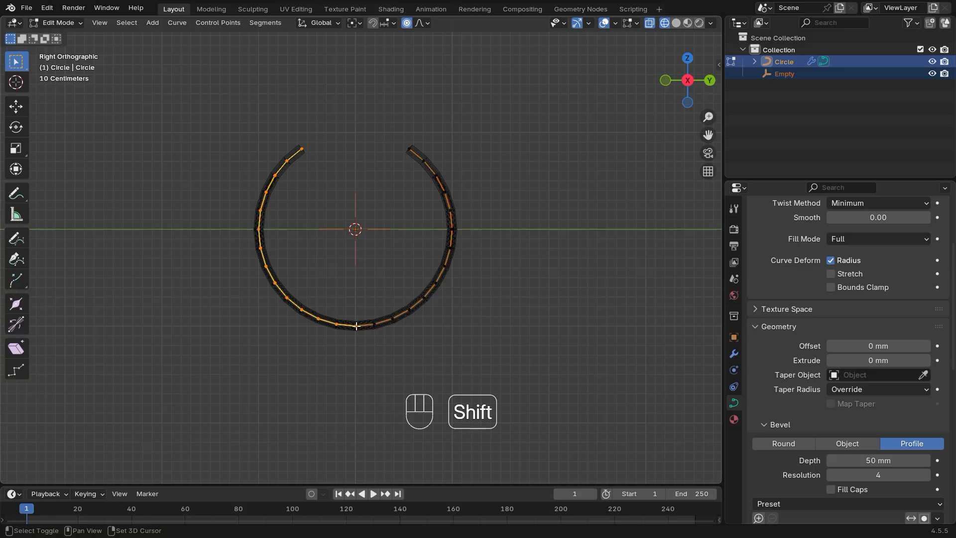
pyautogui.moveTo(331, 102); pyautogui.dragTo(219, 378)
pyautogui.press('x')
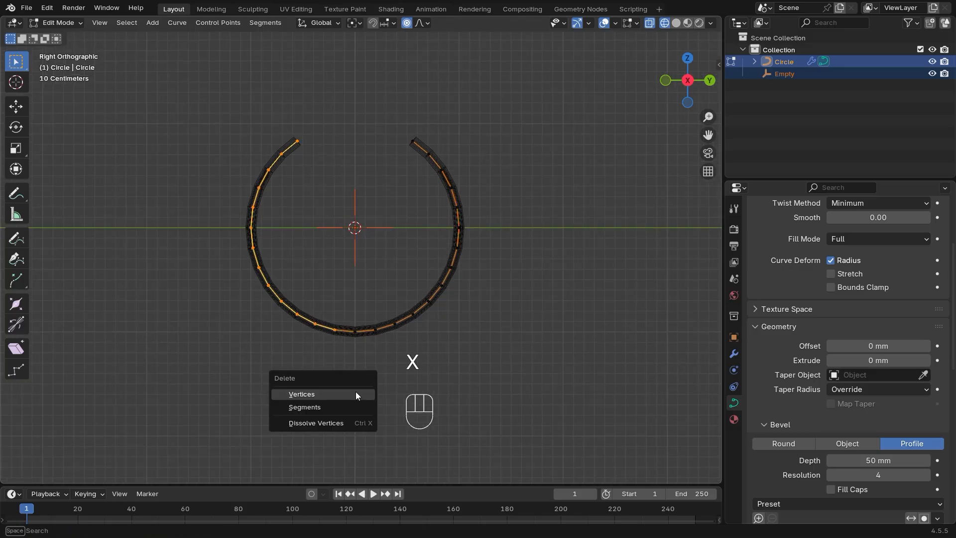
pyautogui.click(319, 392)
pyautogui.moveTo(318, 392); pyautogui.dragTo(443, 387, button='middle')
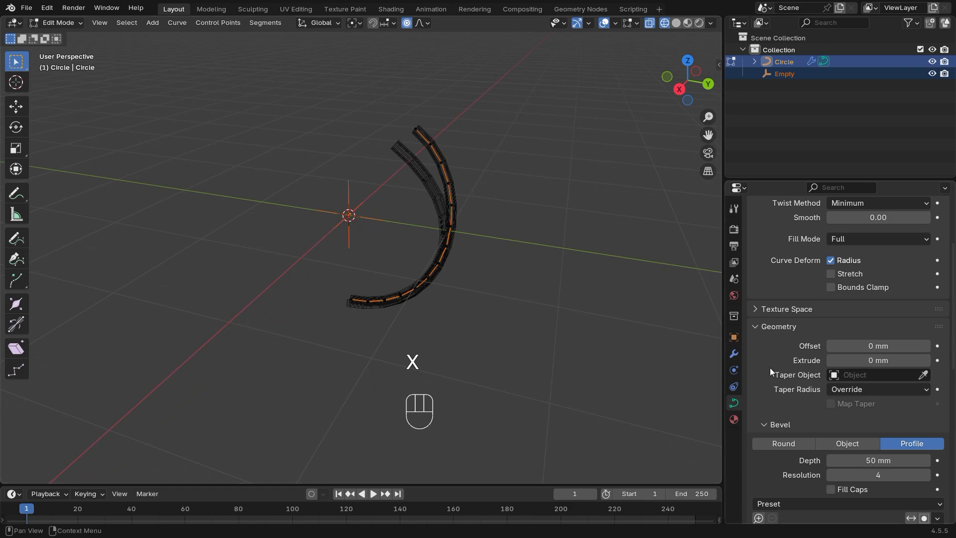
# - Mirror the remaining curve half across both X and Y in the Mirror modifier and return to solid shading
pyautogui.click(733, 354)
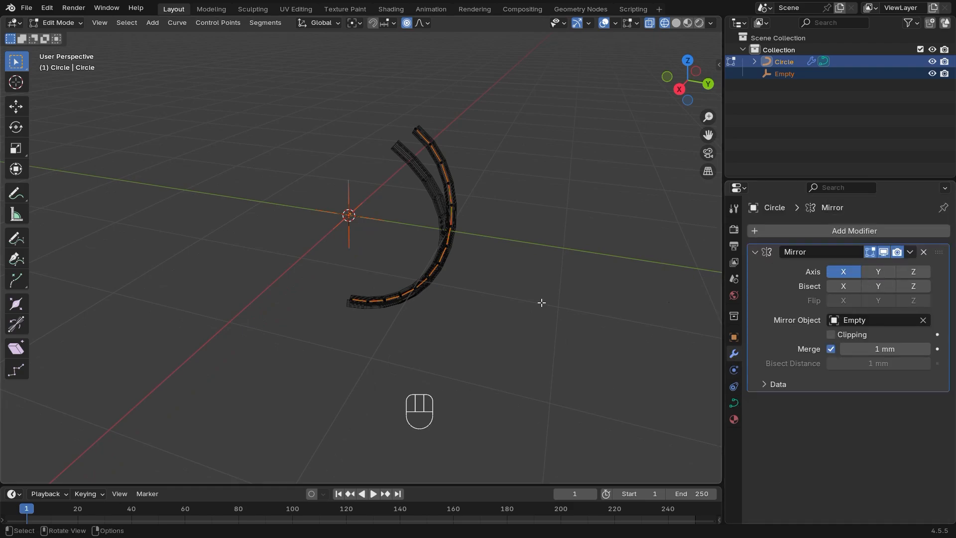
pyautogui.moveTo(468, 275); pyautogui.dragTo(426, 216, button='middle')
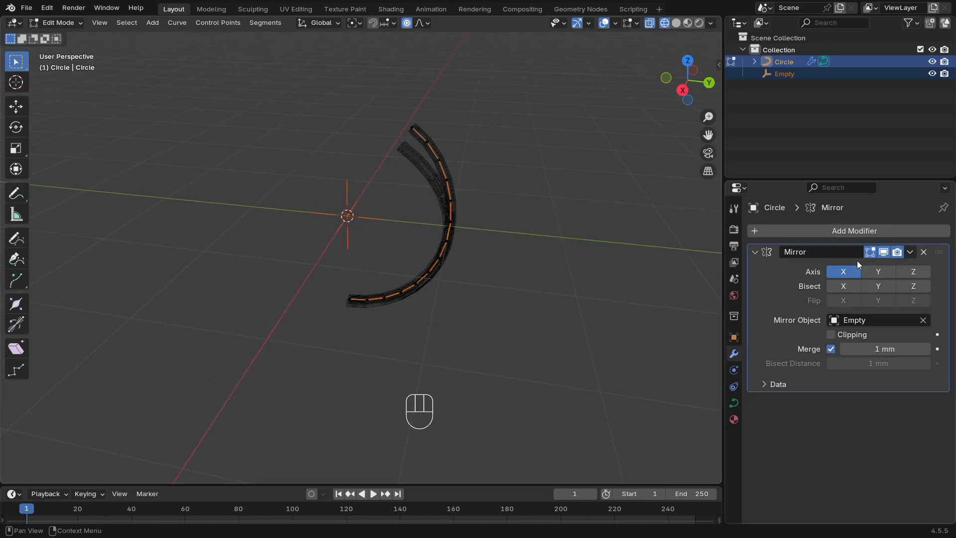
pyautogui.click(877, 274)
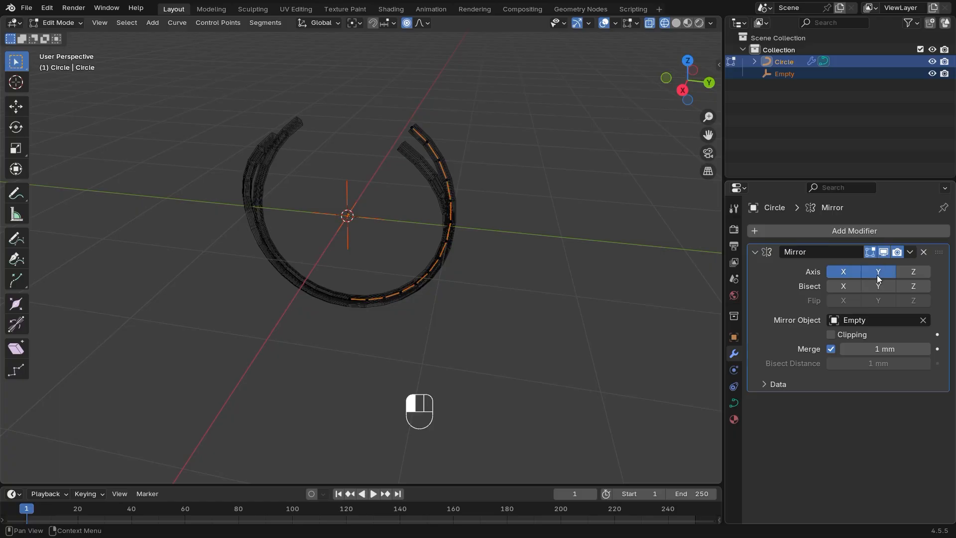
pyautogui.moveTo(507, 285)
pyautogui.mouseDown(button='middle')
pyautogui.moveTo(478, 292)
pyautogui.moveTo(445, 281)
pyautogui.moveTo(510, 299)
pyautogui.mouseUp(button='middle')
pyautogui.hotkey('shift', 'z')
pyautogui.click(871, 272)
pyautogui.click(851, 270)
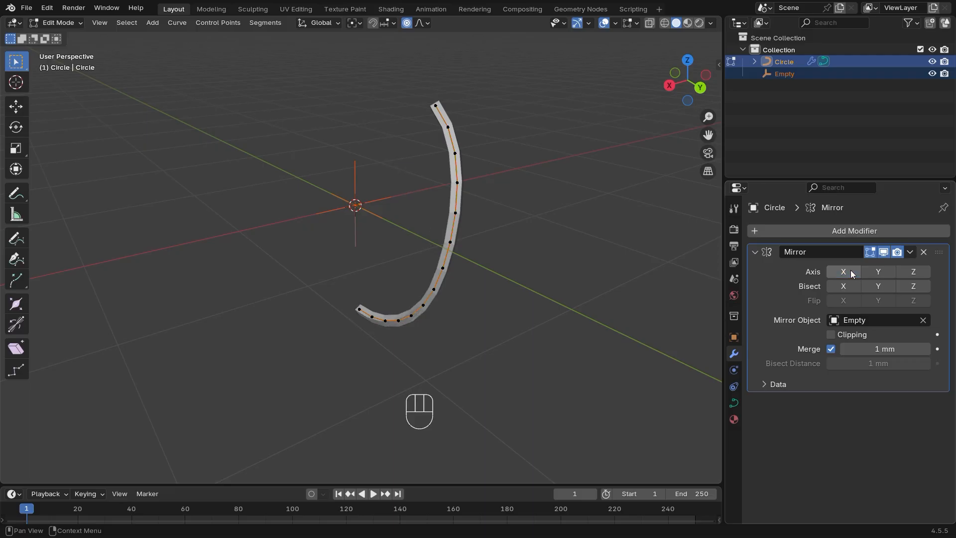
pyautogui.click(851, 270)
pyautogui.click(870, 271)
# - Select the curve's upper end point and extrude it in the right view about -178 mm along Y and 137 mm along Z
pyautogui.keyDown('ctrl'); pyautogui.moveTo(482, 288); pyautogui.dragTo(481, 333, button='middle'); pyautogui.keyUp('ctrl')
pyautogui.moveTo(457, 319); pyautogui.dragTo(481, 319, button='middle')
pyautogui.moveTo(456, 103); pyautogui.dragTo(484, 105, button='middle')
pyautogui.moveTo(419, 120); pyautogui.dragTo(401, 139)
pyautogui.moveTo(442, 127)
pyautogui.mouseDown(button='middle')
pyautogui.moveTo(474, 124)
pyautogui.moveTo(441, 116)
pyautogui.mouseUp(button='middle')
pyautogui.click(689, 87)
pyautogui.keyDown('ctrl'); pyautogui.moveTo(532, 286); pyautogui.dragTo(533, 352, button='middle'); pyautogui.keyUp('ctrl')
pyautogui.keyDown('ctrl'); pyautogui.moveTo(533, 352); pyautogui.dragTo(530, 282, button='middle'); pyautogui.keyUp('ctrl')
pyautogui.keyDown('shift'); pyautogui.moveTo(530, 283); pyautogui.dragTo(558, 324, button='middle'); pyautogui.keyUp('shift')
pyautogui.press('e')
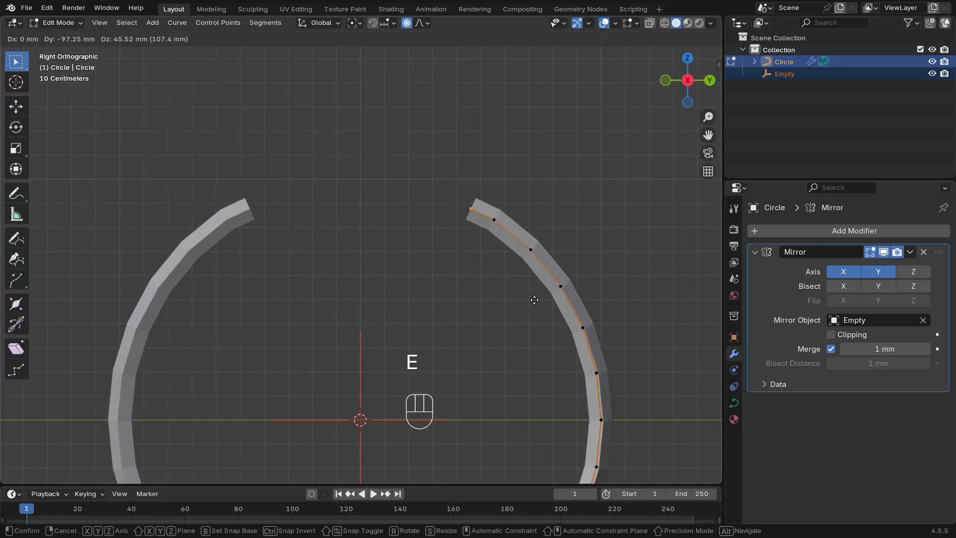
pyautogui.click(516, 279)
pyautogui.keyDown('shift'); pyautogui.moveTo(423, 284); pyautogui.dragTo(432, 346, button='middle'); pyautogui.keyUp('shift')
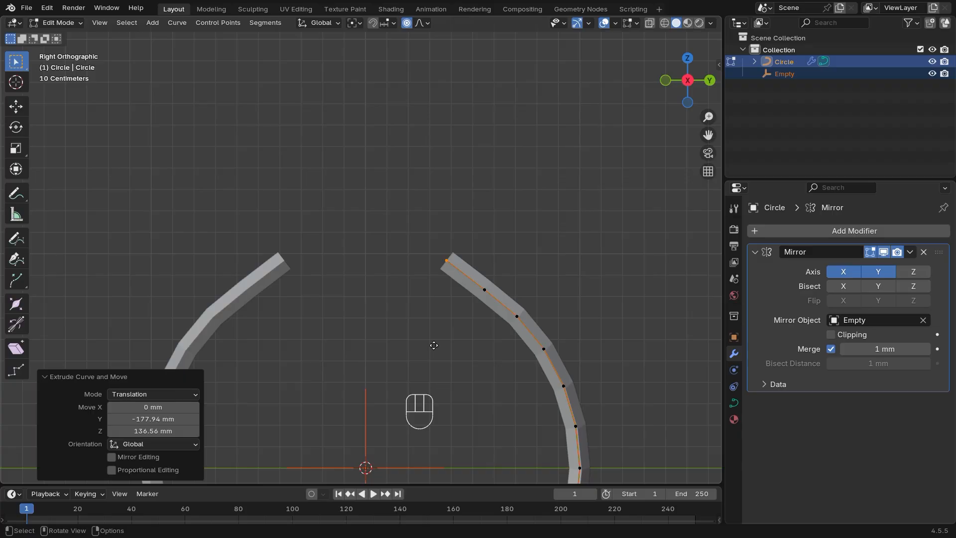
# - Extrude the end point twice more, about -116 mm Y and 146 mm Z, and about -18 mm Y and 136 mm Z
pyautogui.press('e')
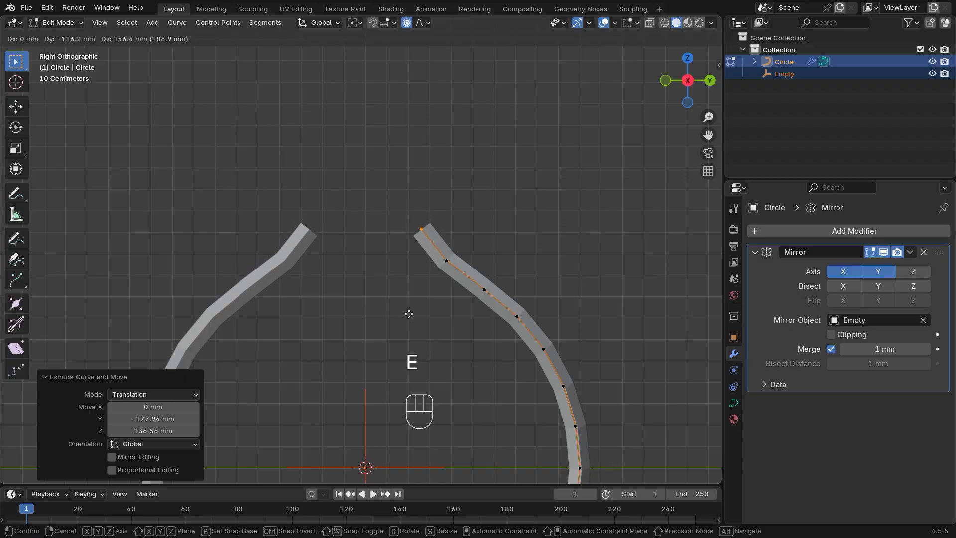
pyautogui.click(410, 316)
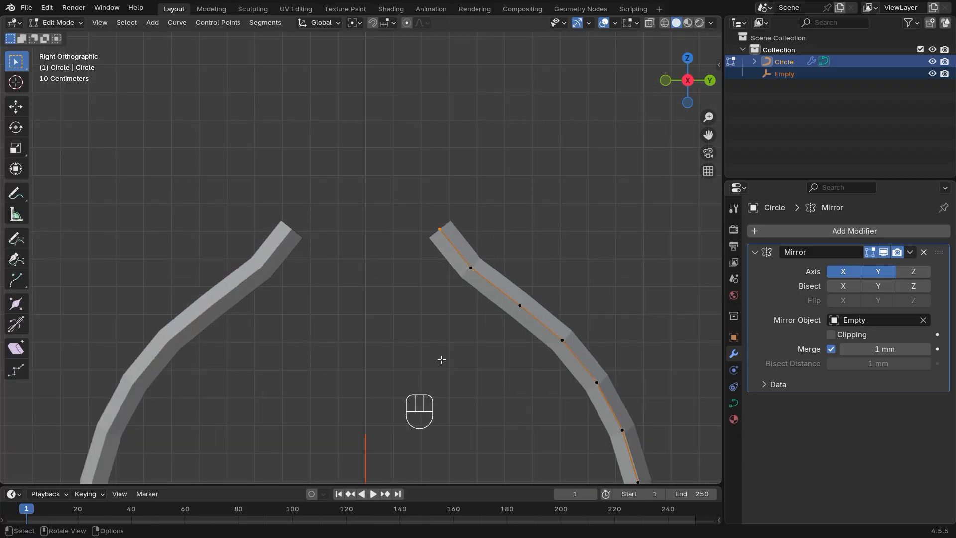
pyautogui.press('e')
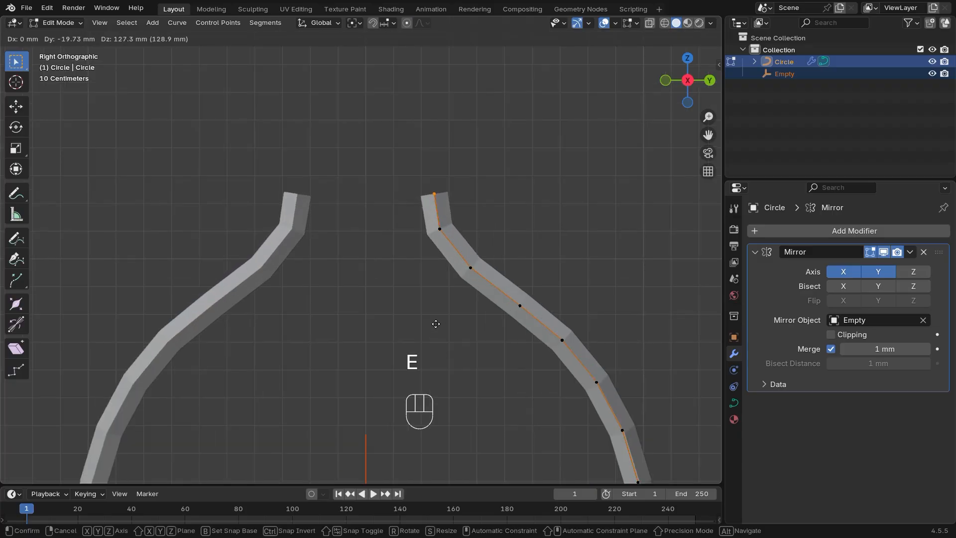
pyautogui.click(436, 322)
pyautogui.scroll(-1, 451, 354)
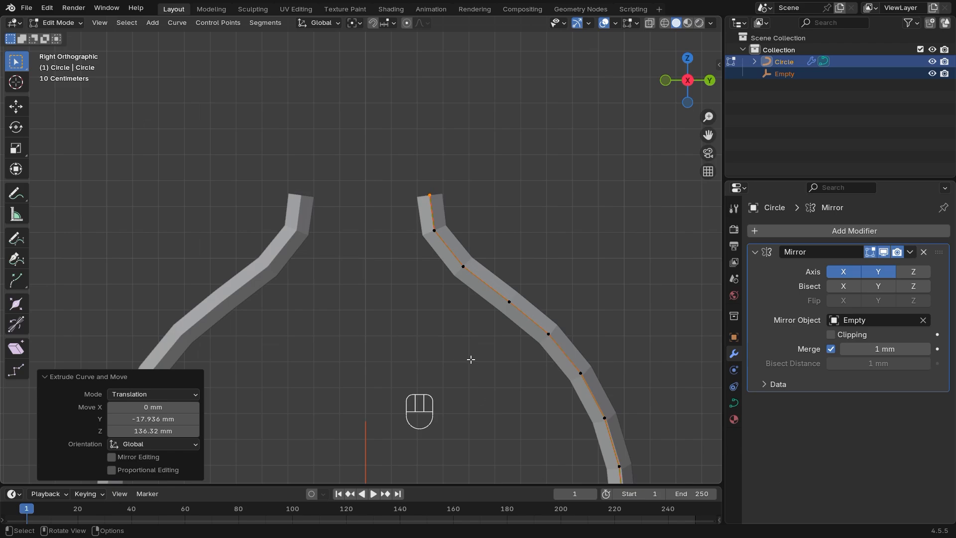
# - Shrink the end point's radius by a factor of about 0.195 to form a pointed tip
pyautogui.hotkey('alt', 's')
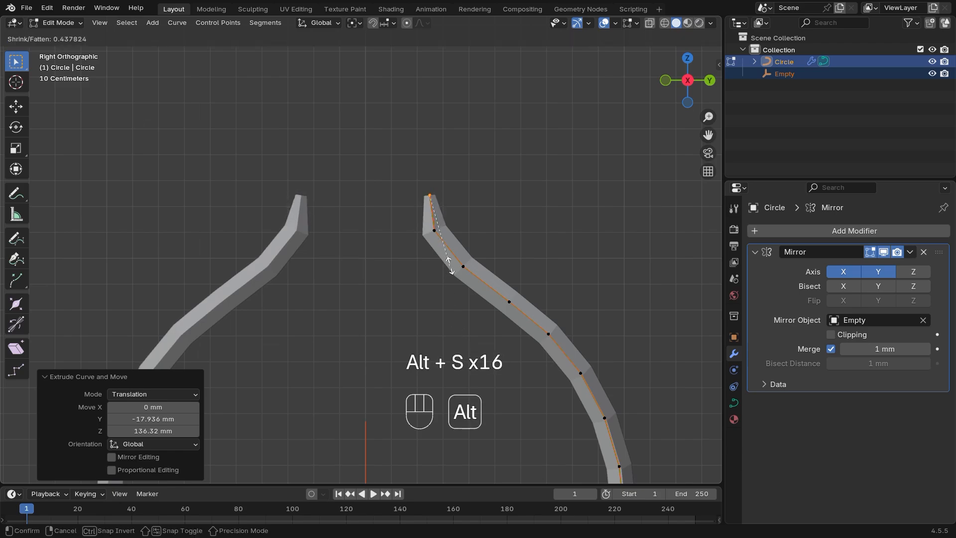
pyautogui.click(446, 219)
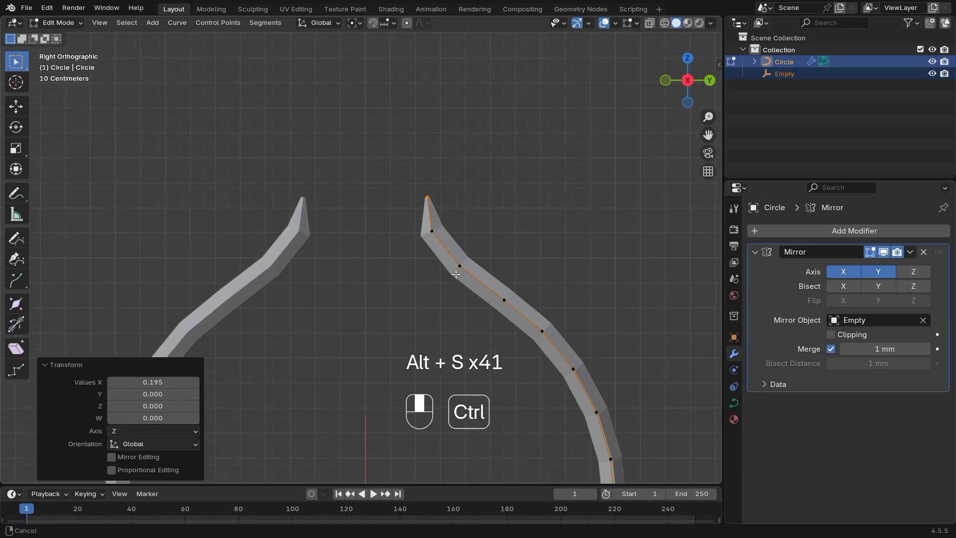
pyautogui.moveTo(445, 219); pyautogui.dragTo(443, 313, button='middle')
pyautogui.moveTo(443, 314)
pyautogui.keyDown('ctrl'); pyautogui.mouseDown(button='middle')
pyautogui.moveTo(449, 358)
pyautogui.moveTo(438, 331)
pyautogui.mouseUp(button='middle'); pyautogui.keyUp('ctrl')
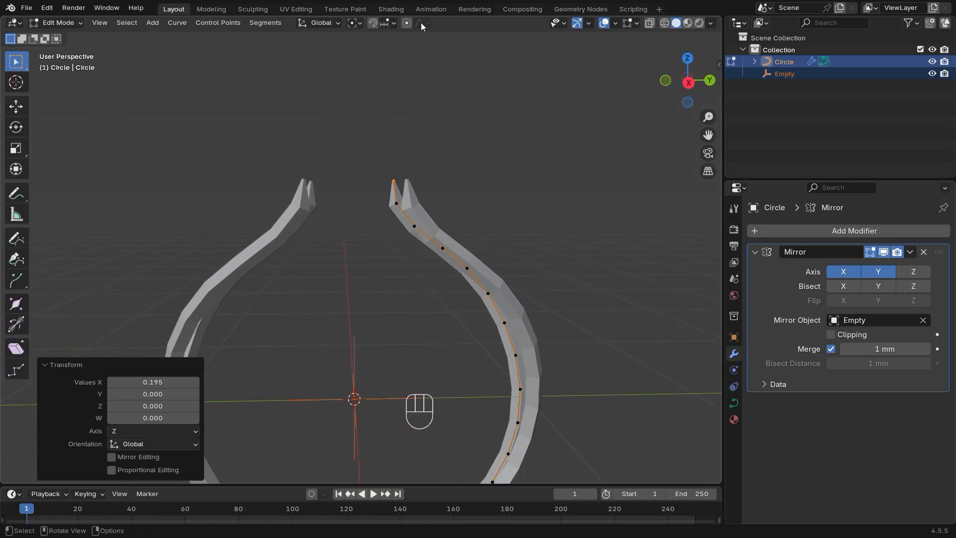
# - In the back view, try moving the tip point about 84 mm along X and 14 mm along Z, and undo it
pyautogui.scroll(-4, 472, 196)
pyautogui.moveTo(468, 197); pyautogui.dragTo(364, 202, button='middle')
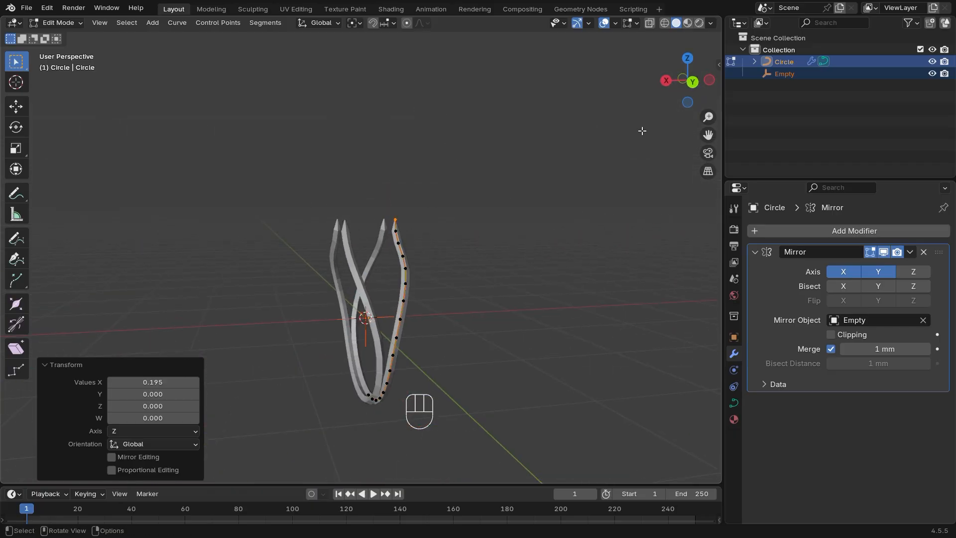
pyautogui.click(694, 87)
pyautogui.keyDown('ctrl'); pyautogui.moveTo(435, 320); pyautogui.dragTo(447, 227, button='middle'); pyautogui.keyUp('ctrl')
pyautogui.keyDown('shift'); pyautogui.moveTo(447, 227); pyautogui.dragTo(442, 298, button='middle'); pyautogui.keyUp('shift')
pyautogui.moveTo(484, 328)
pyautogui.keyDown('ctrl'); pyautogui.mouseDown(button='middle')
pyautogui.moveTo(496, 300)
pyautogui.moveTo(499, 339)
pyautogui.mouseUp(button='middle'); pyautogui.keyUp('ctrl')
pyautogui.keyDown('shift'); pyautogui.moveTo(499, 338); pyautogui.dragTo(502, 365, button='middle'); pyautogui.keyUp('shift')
pyautogui.press('g')
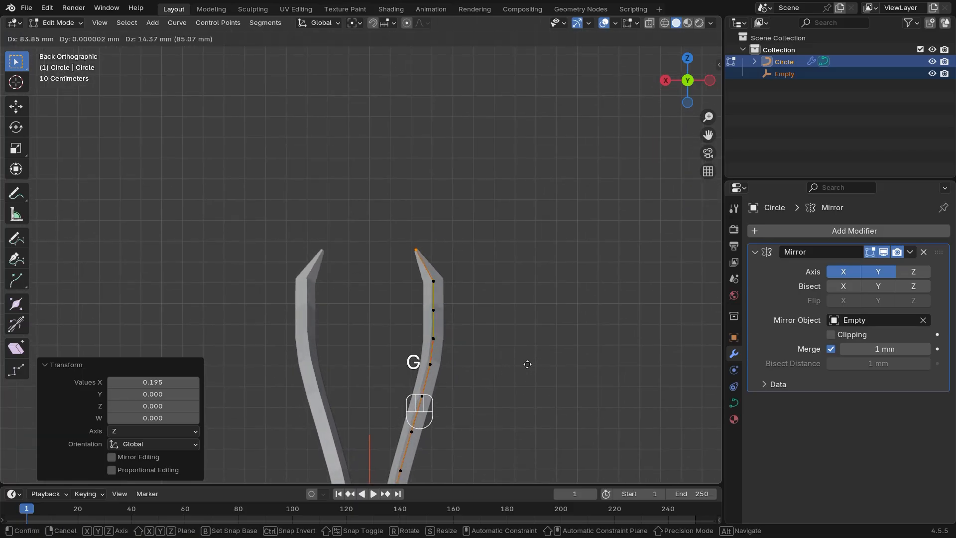
pyautogui.click(527, 364)
pyautogui.hotkey('ctrl', 'z')
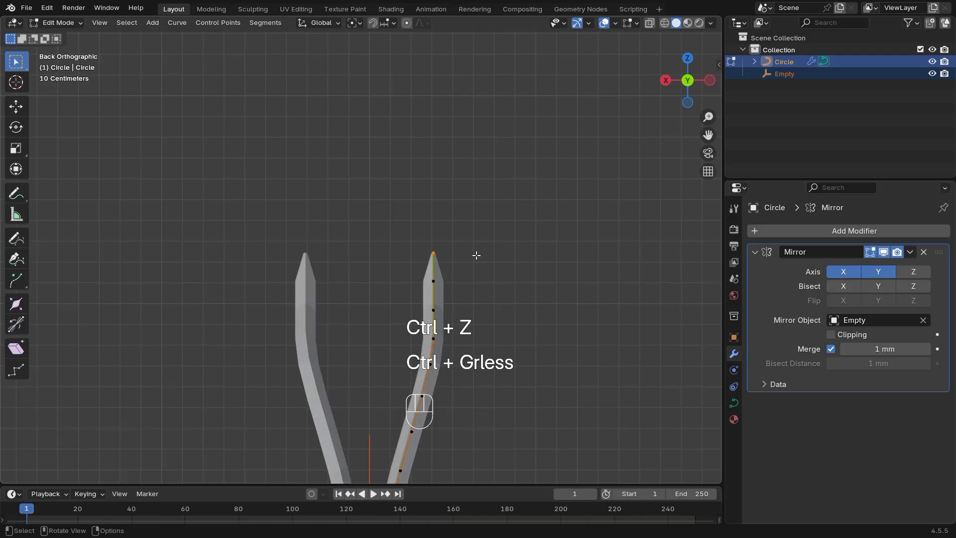
# - In the back view, move the two uppermost points about 89 mm along X and the tip another 65 mm, and adjust the point below it
pyautogui.press('g')
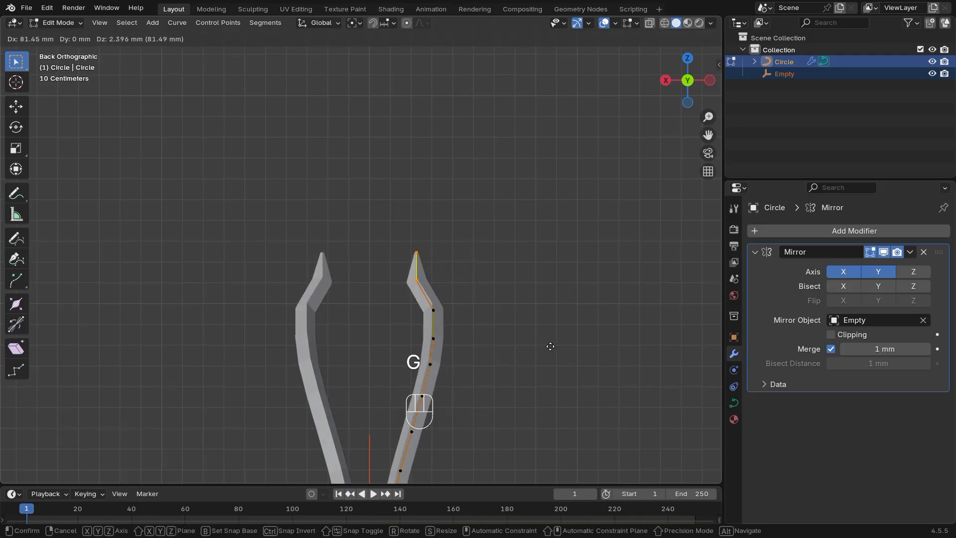
pyautogui.click(549, 346)
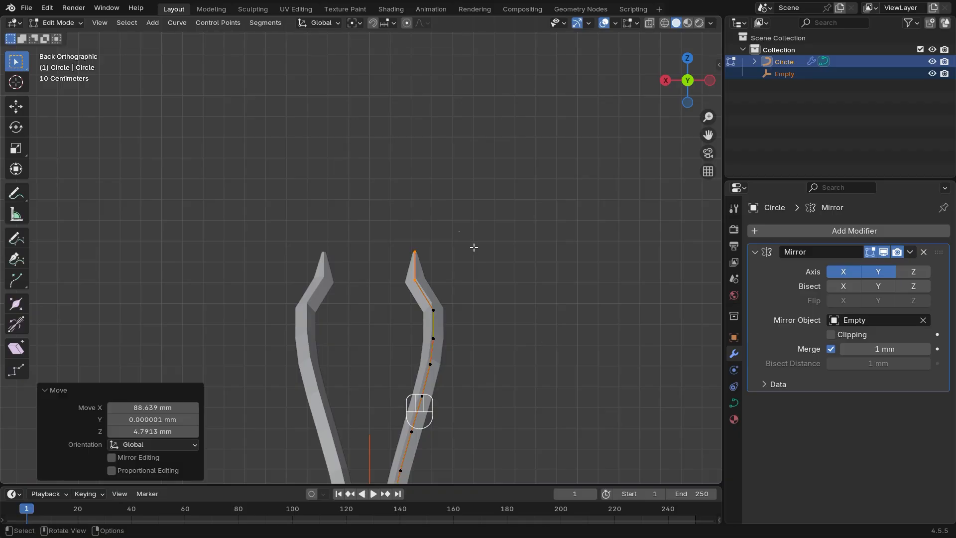
pyautogui.hotkey('ctrl', 'z')
pyautogui.press('g')
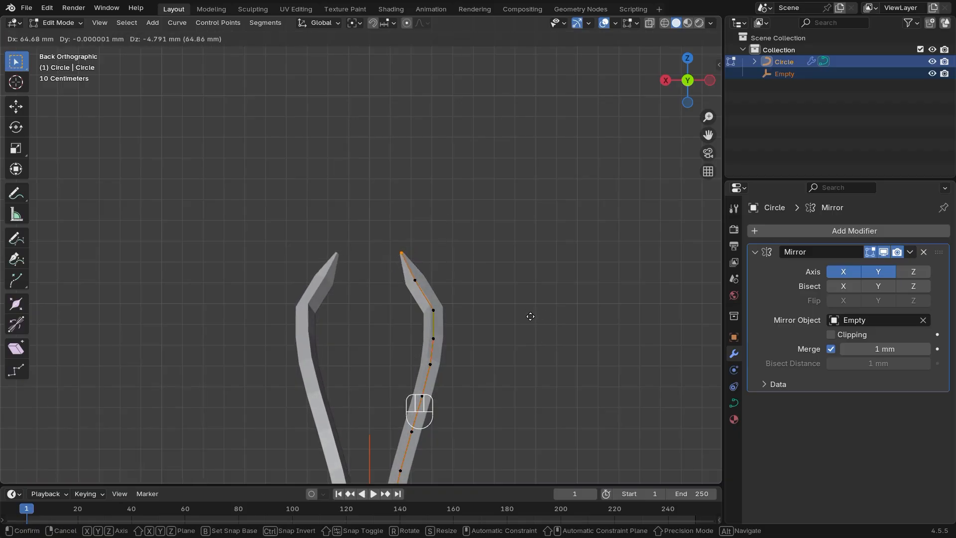
pyautogui.click(530, 316)
pyautogui.press('g')
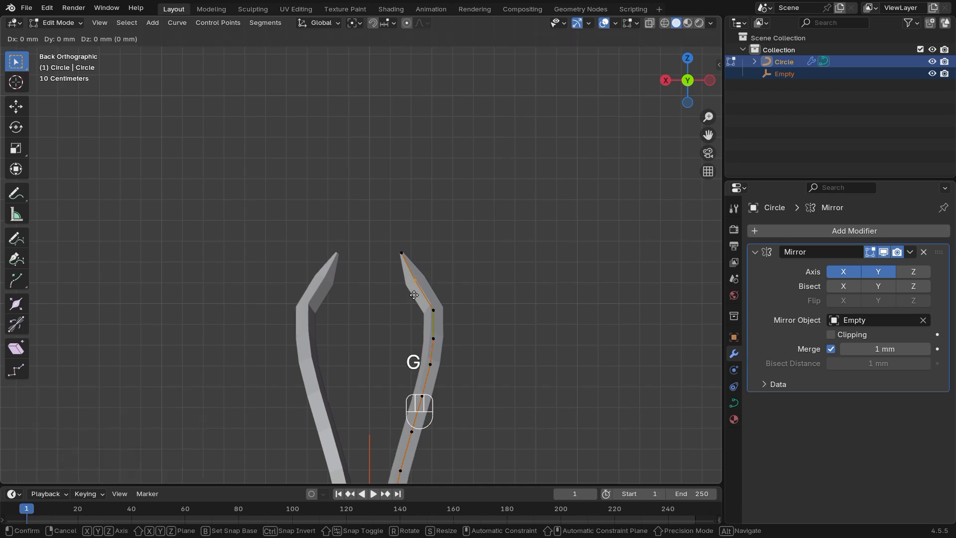
# - Select the tip point up close and shrink its radius by a further factor of about 0.346
pyautogui.moveTo(393, 80); pyautogui.dragTo(517, 252, button='middle')
pyautogui.press('Tab')
pyautogui.keyDown('shift'); pyautogui.moveTo(516, 252); pyautogui.dragTo(437, 321, button='middle'); pyautogui.keyUp('shift')
pyautogui.press('Tab')
pyautogui.moveTo(405, 292); pyautogui.dragTo(367, 324)
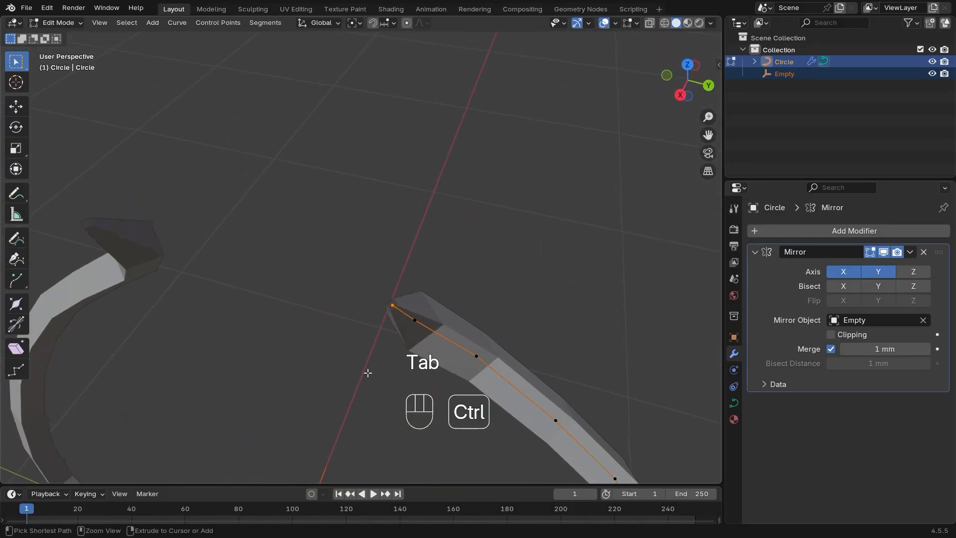
pyautogui.moveTo(368, 373); pyautogui.dragTo(398, 379, button='middle')
pyautogui.press('s')
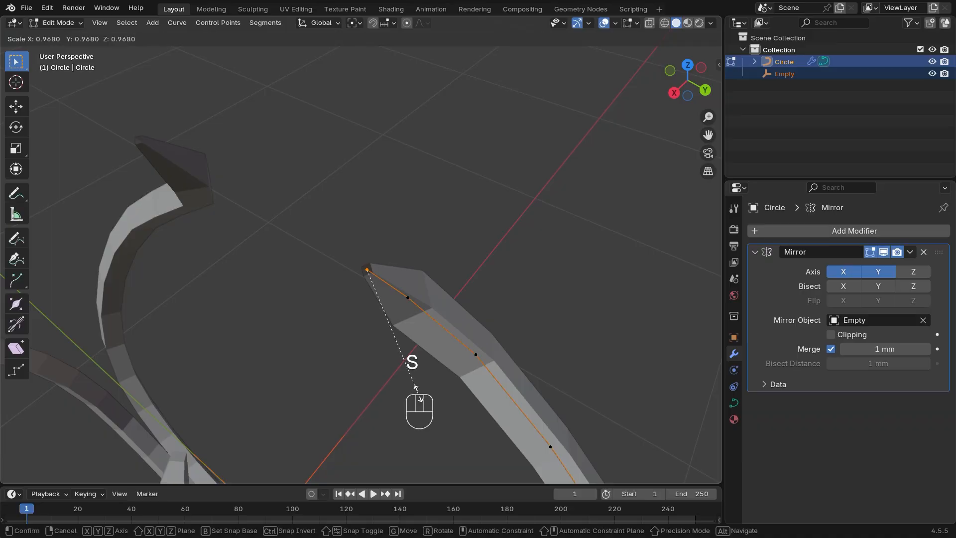
pyautogui.click(398, 331)
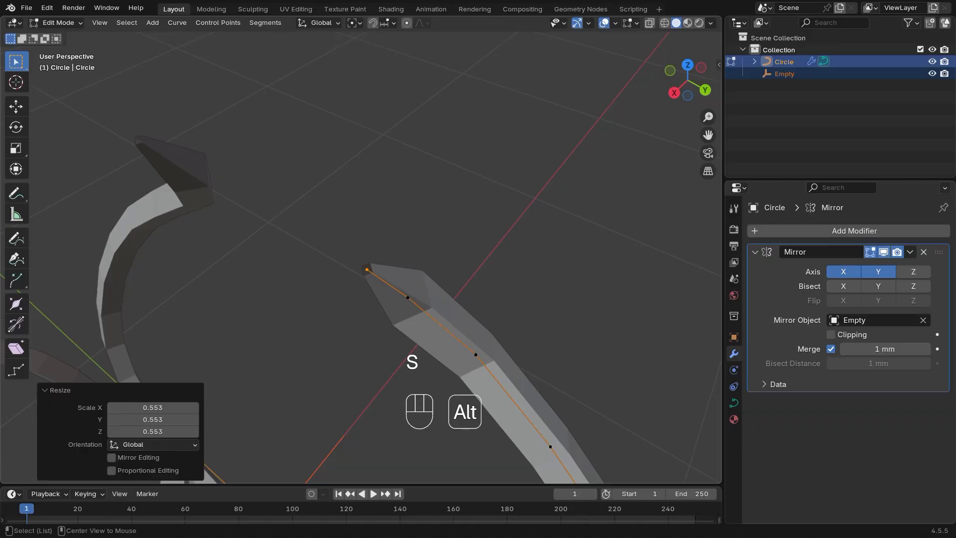
pyautogui.hotkey('alt', 's')
pyautogui.click(427, 301)
# - Check the sharpened arms, return to Object Mode and set the curve's bevel depth to 60 mm
pyautogui.moveTo(427, 302); pyautogui.dragTo(399, 424, button='middle')
pyautogui.moveTo(399, 423); pyautogui.dragTo(373, 259, button='middle')
pyautogui.moveTo(373, 258); pyautogui.dragTo(260, 266, button='middle')
pyautogui.keyDown('ctrl'); pyautogui.moveTo(406, 309); pyautogui.dragTo(406, 397, button='middle'); pyautogui.keyUp('ctrl')
pyautogui.keyDown('shift'); pyautogui.moveTo(407, 398); pyautogui.dragTo(338, 303, button='middle'); pyautogui.keyUp('shift')
pyautogui.moveTo(339, 304); pyautogui.dragTo(358, 339, button='middle')
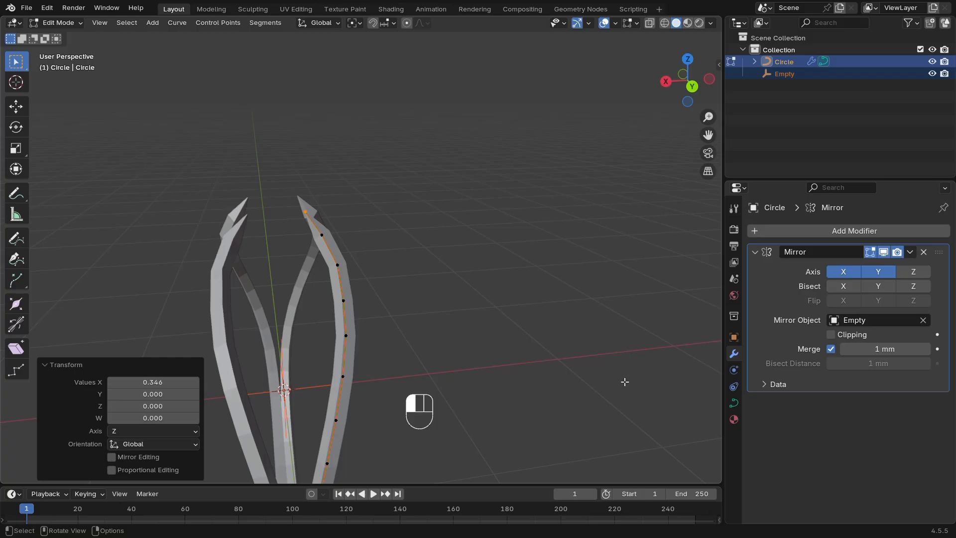
pyautogui.press('Tab')
pyautogui.click(735, 401)
pyautogui.scroll(-8, 883, 432)
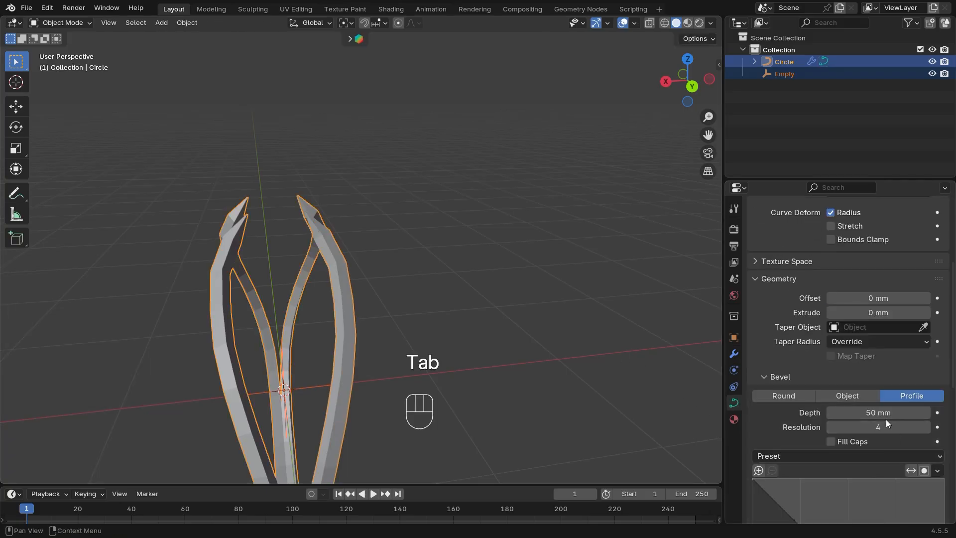
pyautogui.click(926, 413)
# - Smooth the mirrored band with a level 2 Subdivision Surface and deselect it
pyautogui.moveTo(547, 418); pyautogui.dragTo(391, 254, button='middle')
pyautogui.press('Tab')
pyautogui.press('Tab')
pyautogui.scroll(3, 341, 313)
pyautogui.hotkey('ctrl', '2')
pyautogui.moveTo(390, 254); pyautogui.dragTo(340, 333, button='middle')
pyautogui.keyDown('shift'); pyautogui.moveTo(386, 414); pyautogui.dragTo(407, 372, button='middle'); pyautogui.keyUp('shift')
pyautogui.click(390, 350)
# - Add a mesh cylinder at the centre of the band
pyautogui.hotkey('shift', 'a')
pyautogui.moveTo(374, 245)
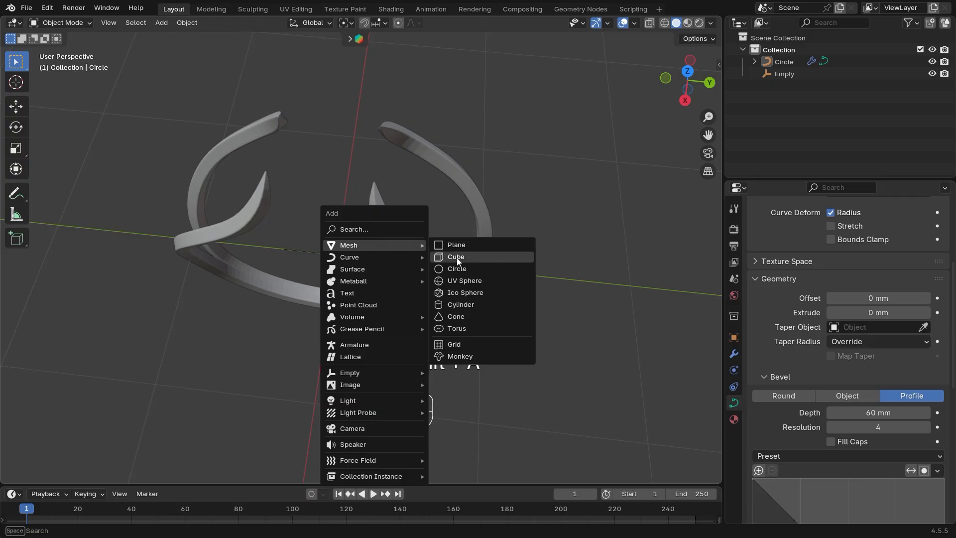
pyautogui.click(458, 303)
pyautogui.moveTo(459, 305); pyautogui.dragTo(450, 250, button='middle')
pyautogui.scroll(-3, 450, 249)
# - Scale the cylinder mesh uniformly by about 0.743 and flatten it along Z by about 0.132 in Edit Mode
pyautogui.press('Tab')
pyautogui.keyDown('ctrl'); pyautogui.moveTo(493, 342); pyautogui.dragTo(541, 411, button='middle'); pyautogui.keyUp('ctrl')
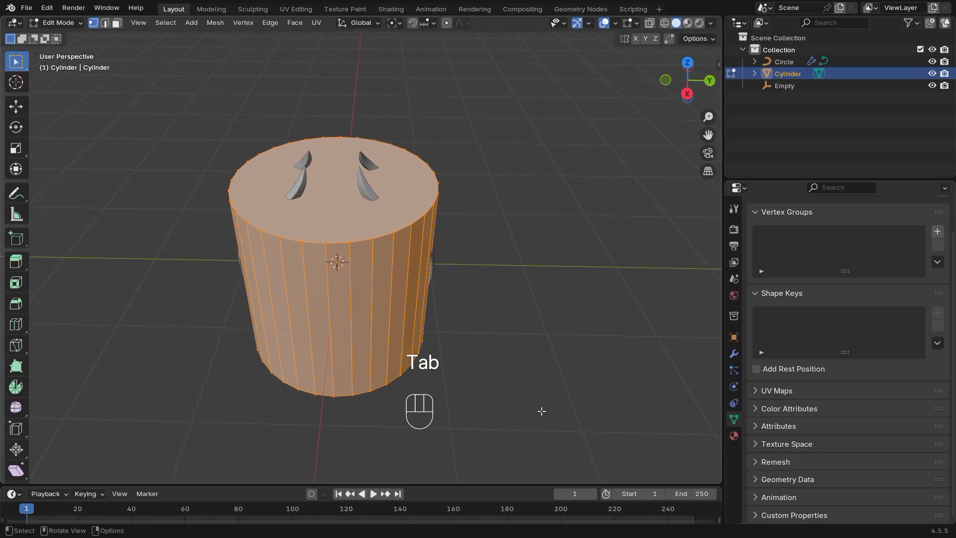
pyautogui.press('s')
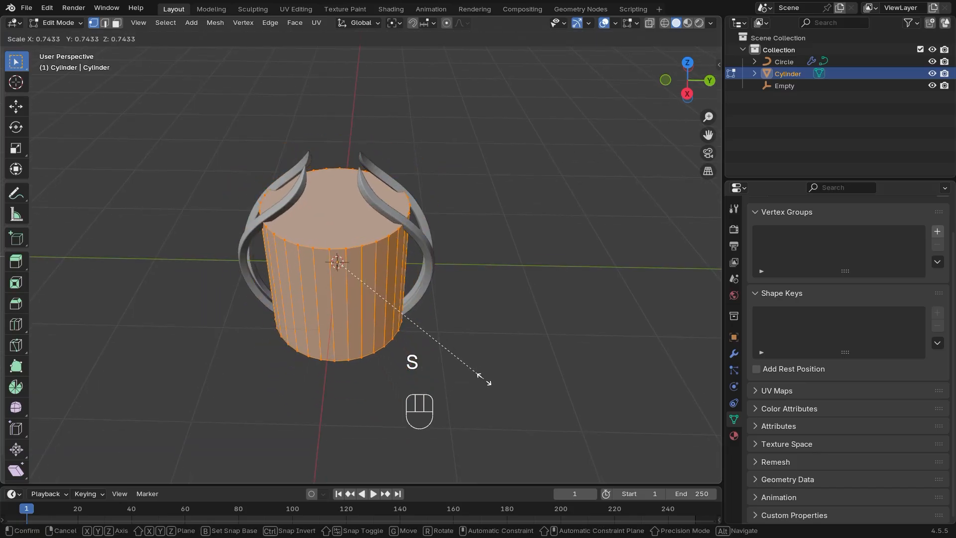
pyautogui.click(484, 380)
pyautogui.press('s')
pyautogui.press('z')
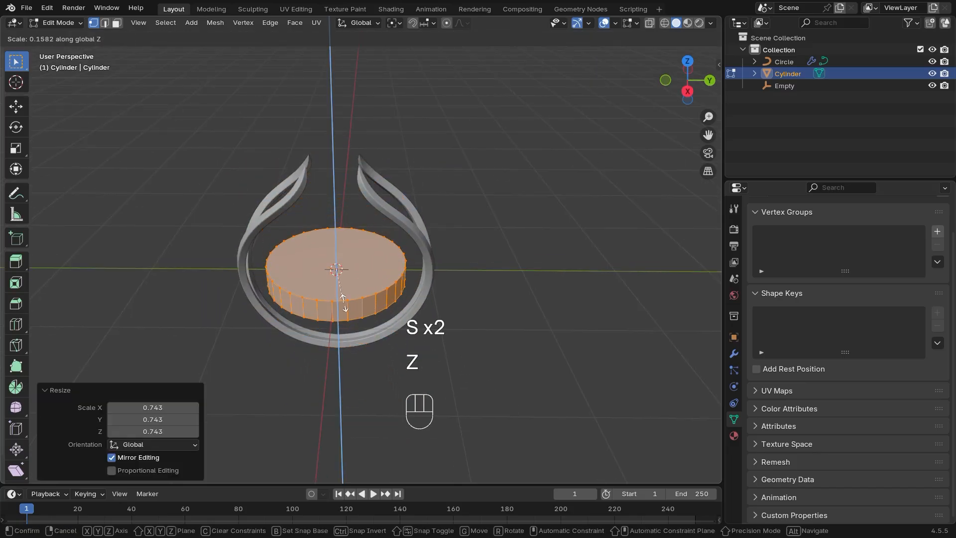
pyautogui.click(342, 298)
# - Raise the flattened disc about 1058 mm along Z to the level of the four arm tips
pyautogui.moveTo(342, 298); pyautogui.dragTo(352, 323, button='middle')
pyautogui.press('g')
pyautogui.press('z')
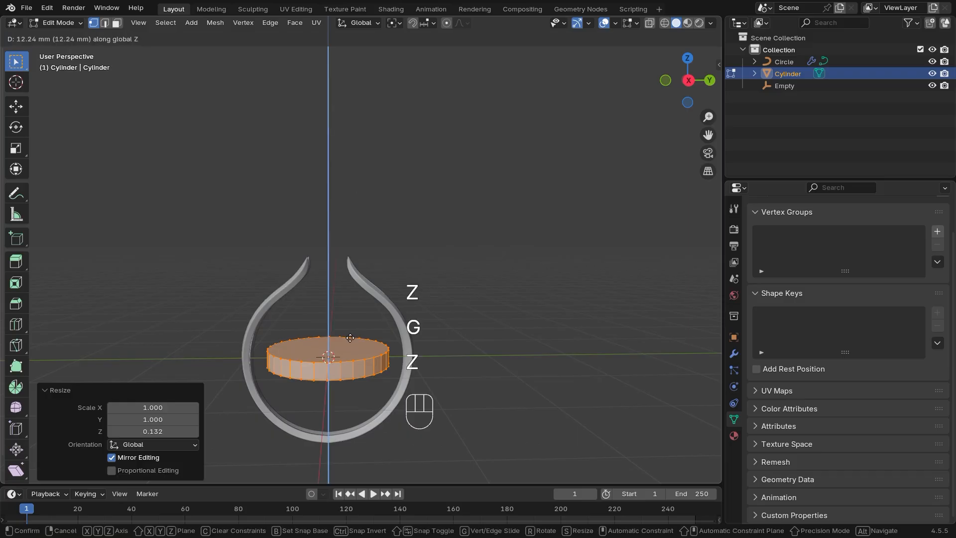
pyautogui.click(350, 253)
# - Shrink the disc by about 0.461 to fit between the arms and thicken it slightly along Z
pyautogui.moveTo(350, 253); pyautogui.dragTo(356, 283, button='middle')
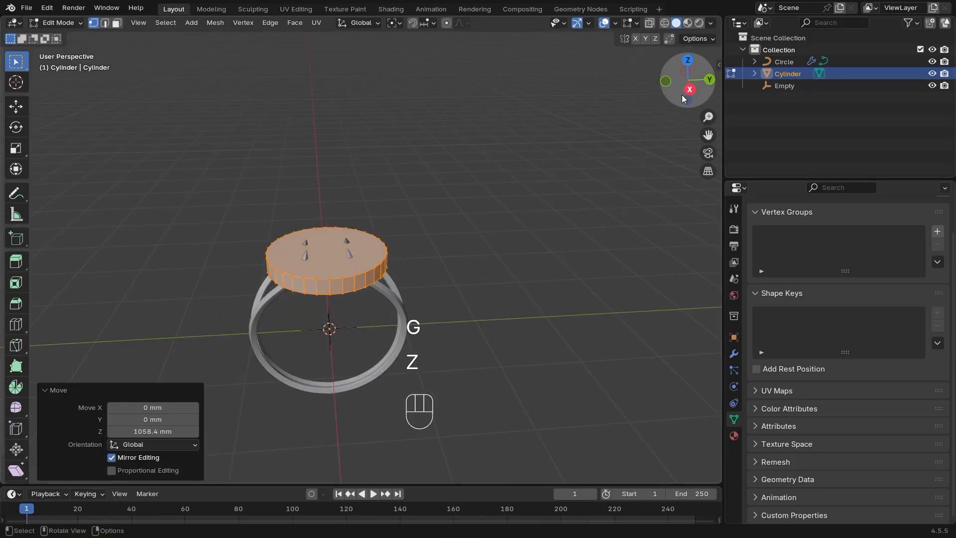
pyautogui.scroll(7, 495, 316)
pyautogui.press('s')
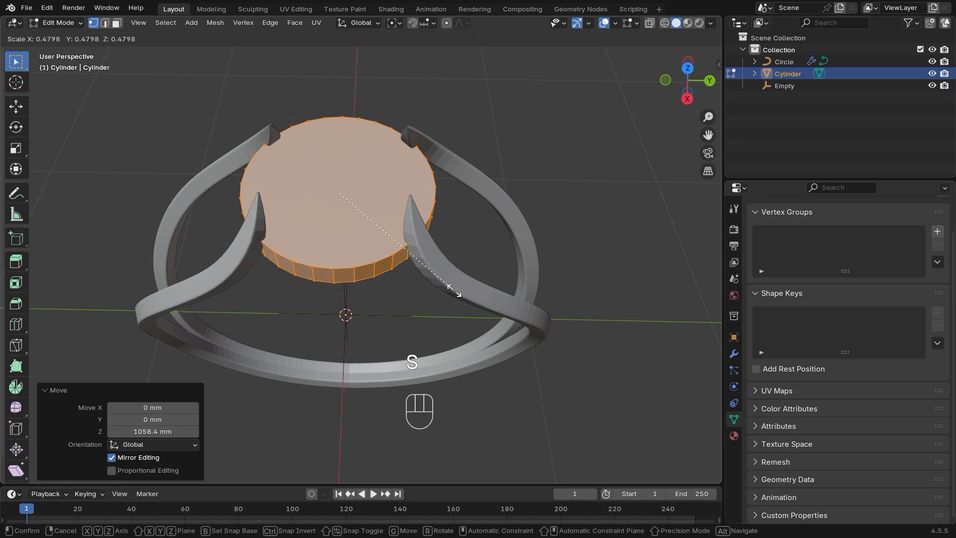
pyautogui.click(448, 287)
pyautogui.moveTo(448, 288); pyautogui.dragTo(410, 355, button='middle')
pyautogui.press('s')
pyautogui.press('z')
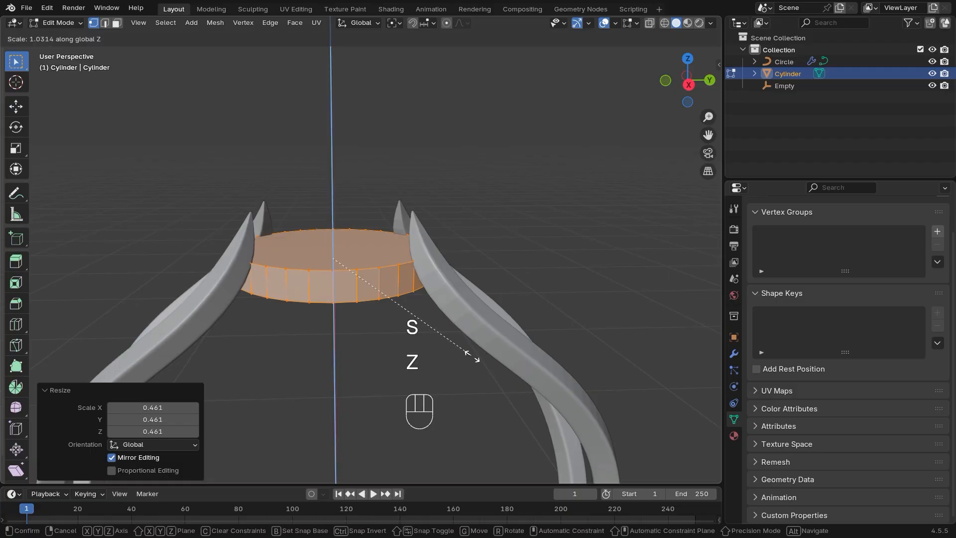
pyautogui.click(514, 369)
# - Bevel the disc's upper and lower rim edges by about 53 mm with 2 segments
pyautogui.press('2')
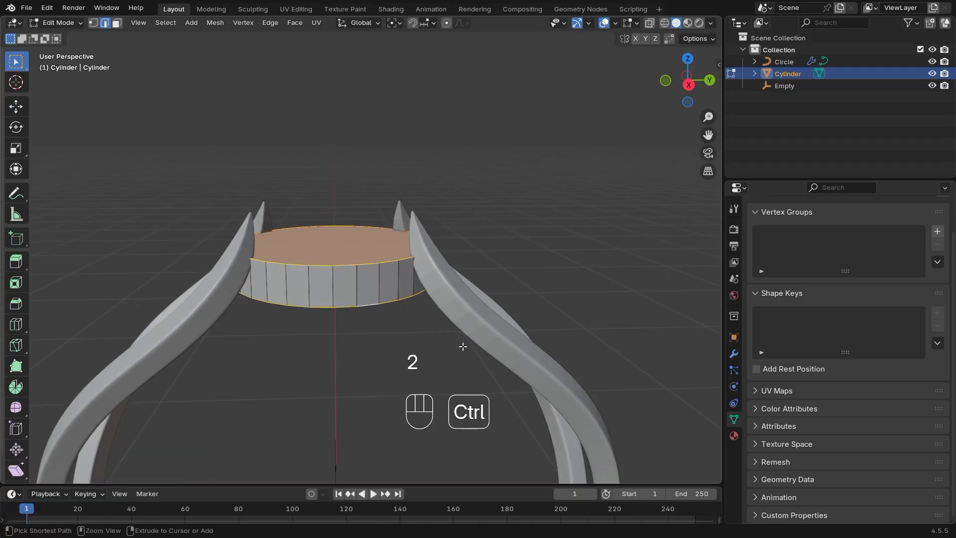
pyautogui.hotkey('ctrl', 'b')
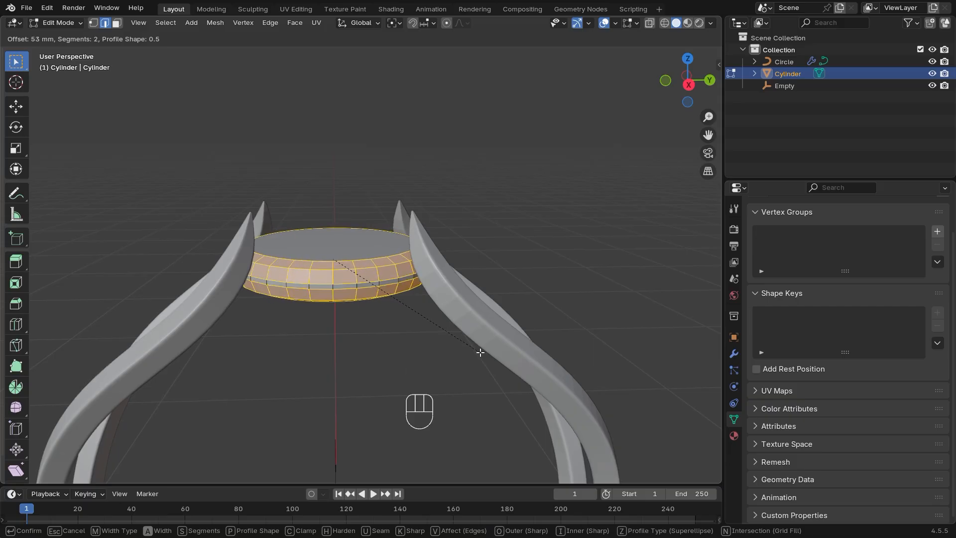
pyautogui.click(480, 352)
# - Select the disc's top and bottom faces and inset them by about 30.3 mm
pyautogui.moveTo(405, 348); pyautogui.dragTo(306, 107, button='middle')
pyautogui.press('3')
pyautogui.click(329, 206)
pyautogui.keyDown('shift'); pyautogui.click(315, 345); pyautogui.keyUp('shift')
pyautogui.moveTo(315, 348); pyautogui.dragTo(347, 154, button='middle')
pyautogui.moveTo(371, 164); pyautogui.dragTo(403, 299, button='middle')
pyautogui.keyDown('shift'); pyautogui.moveTo(441, 265); pyautogui.dragTo(442, 312, button='middle'); pyautogui.keyUp('shift')
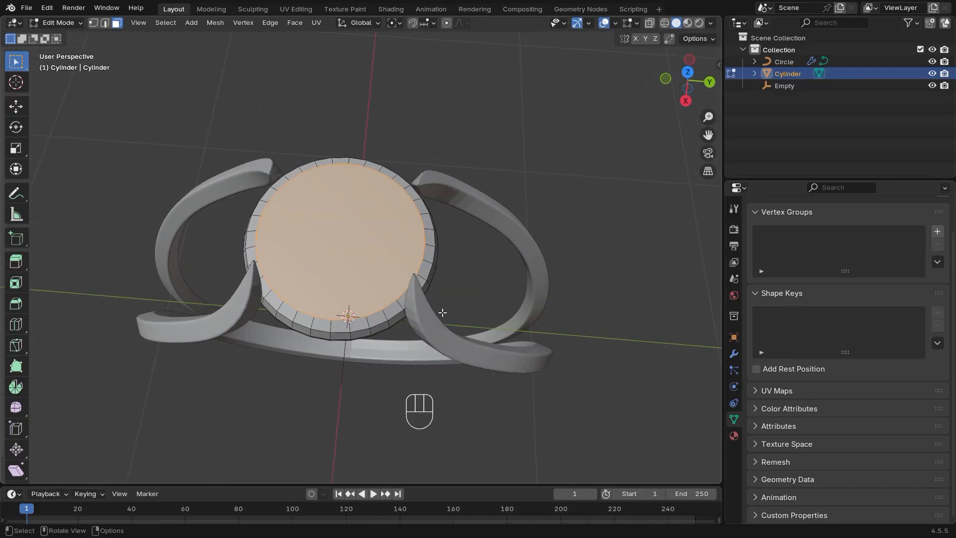
pyautogui.press('i')
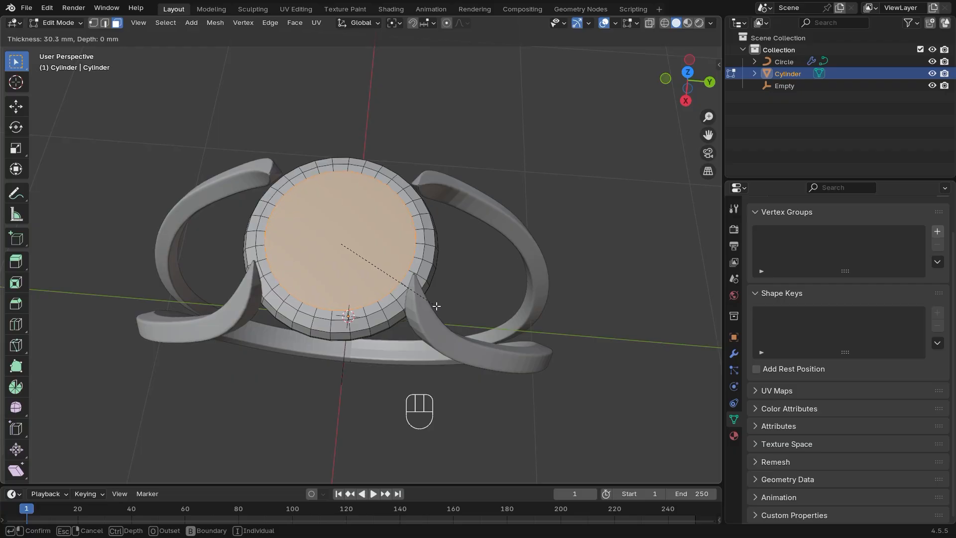
pyautogui.click(436, 305)
# - Bridge the two inset faces to open a hole through the disc
pyautogui.moveTo(436, 306); pyautogui.dragTo(340, 298, button='middle')
pyautogui.rightClick(340, 298)
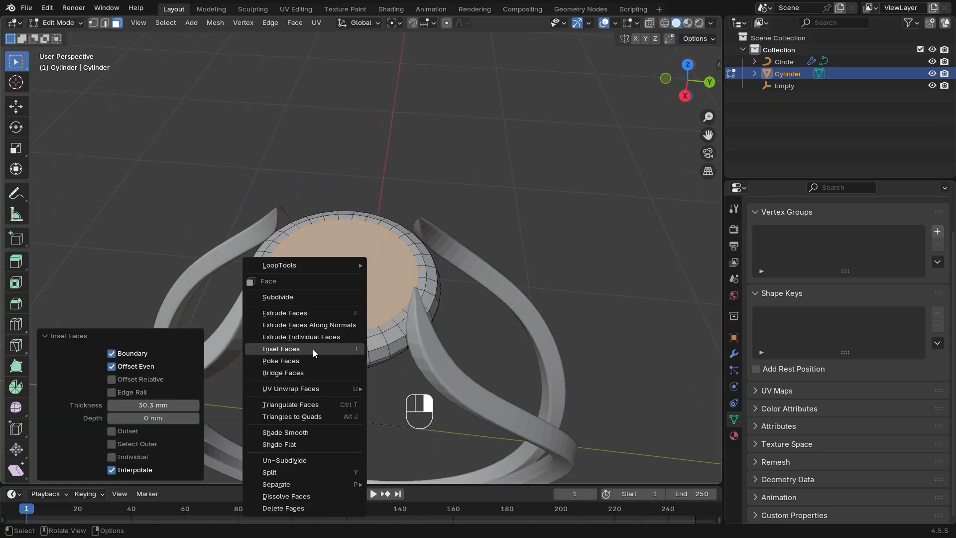
pyautogui.click(307, 371)
# - Try a level 2 Subdivision Surface on the bridged ring in Object Mode and undo it
pyautogui.moveTo(319, 389); pyautogui.dragTo(381, 306, button='middle')
pyautogui.press('Tab')
pyautogui.hotkey('ctrl', '2')
pyautogui.hotkey('ctrl', 'z')
pyautogui.scroll(3, 366, 354)
# - Select two edge loops running around the small ring's outer side and bevel them
pyautogui.press('Tab')
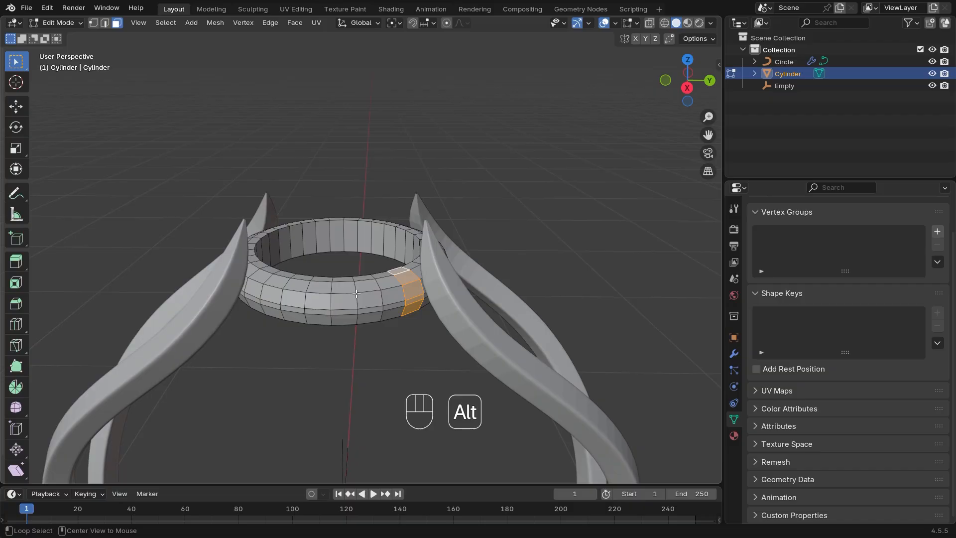
pyautogui.keyDown('alt'); pyautogui.click(356, 294); pyautogui.keyUp('alt')
pyautogui.moveTo(356, 294); pyautogui.dragTo(387, 330, button='middle')
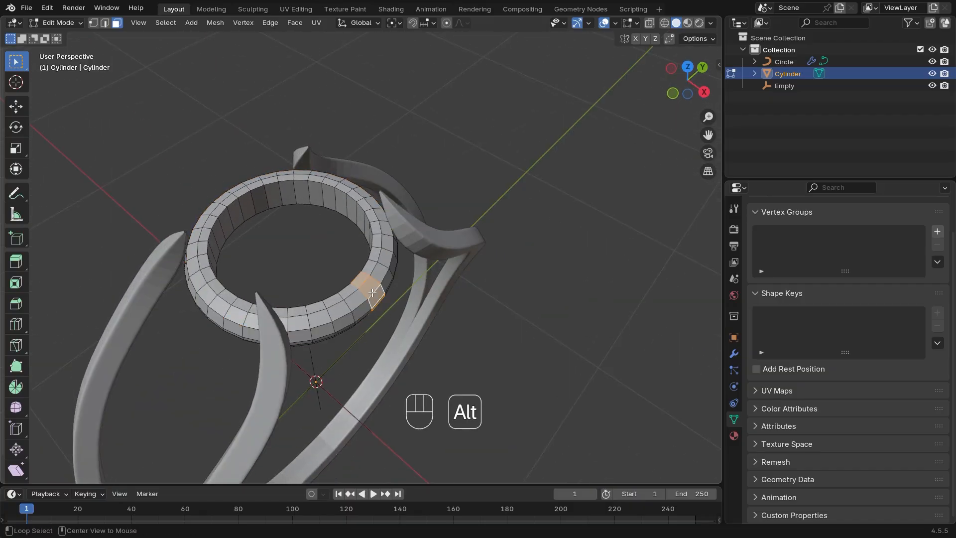
pyautogui.keyDown('alt'); pyautogui.moveTo(373, 293); pyautogui.dragTo(373, 338, button='middle'); pyautogui.keyUp('alt')
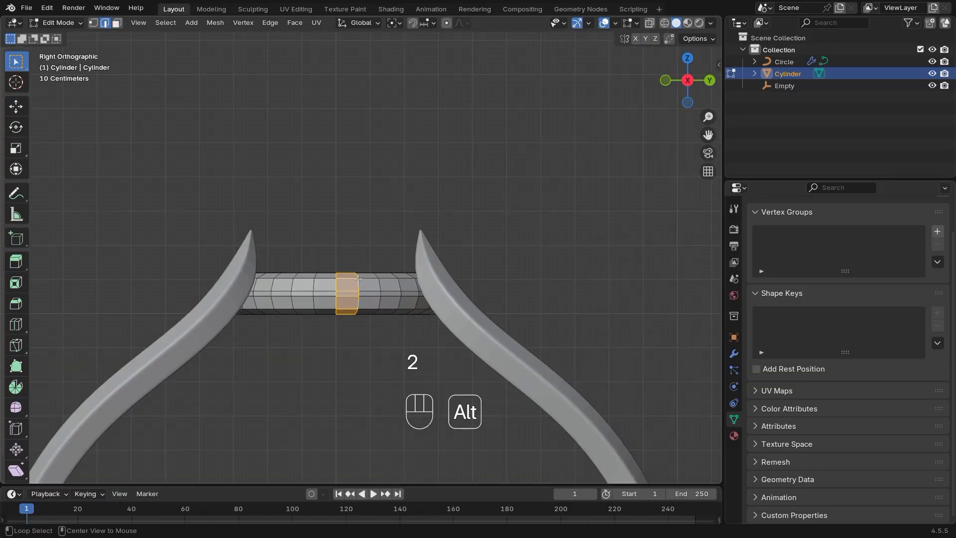
pyautogui.moveTo(362, 289); pyautogui.dragTo(380, 356, button='middle')
pyautogui.keyDown('alt'); pyautogui.click(370, 287); pyautogui.keyUp('alt')
pyautogui.moveTo(370, 287); pyautogui.dragTo(352, 205, button='middle')
pyautogui.keyDown('alt'); pyautogui.keyDown('shift'); pyautogui.click(363, 303); pyautogui.keyUp('shift'); pyautogui.keyUp('alt')
pyautogui.moveTo(363, 311); pyautogui.dragTo(504, 357, button='middle')
pyautogui.hotkey('ctrl', 'b')
pyautogui.click(389, 367)
# - Select the small ring's whole mesh and adjust its scale to fit between the four arms
pyautogui.press('Tab')
pyautogui.press('Tab')
pyautogui.press('Tab')
pyautogui.press('a')
pyautogui.keyDown('shift'); pyautogui.moveTo(503, 356); pyautogui.dragTo(511, 319, button='middle'); pyautogui.keyUp('shift')
pyautogui.moveTo(510, 319); pyautogui.dragTo(513, 354, button='middle')
pyautogui.keyDown('ctrl'); pyautogui.moveTo(513, 355); pyautogui.dragTo(467, 314, button='middle'); pyautogui.keyUp('ctrl')
pyautogui.press('s')
pyautogui.click(542, 342)
pyautogui.press('s')
pyautogui.click(558, 354)
# - Return to Object Mode, deselect the small ring and inspect the whole frame
pyautogui.press('Tab')
pyautogui.moveTo(467, 314); pyautogui.dragTo(438, 319, button='middle')
pyautogui.keyDown('ctrl'); pyautogui.moveTo(439, 319); pyautogui.dragTo(424, 363, button='middle'); pyautogui.keyUp('ctrl')
pyautogui.click(424, 364)
pyautogui.moveTo(423, 364); pyautogui.dragTo(474, 298, button='middle')
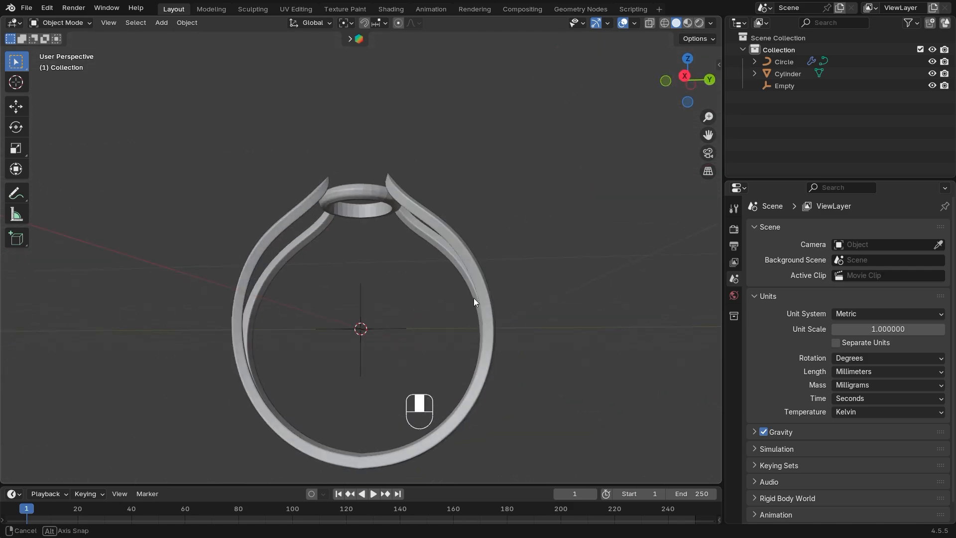
# - Add a 32-vertex mesh circle of 1000 mm radius at the centre, aligned to the right orthographic view
pyautogui.click(690, 77)
pyautogui.press('KP_5')
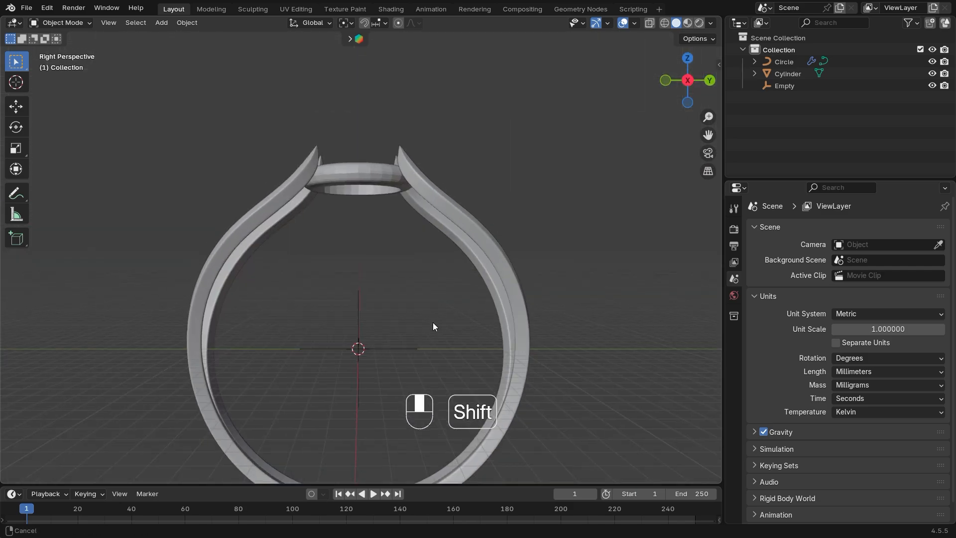
pyautogui.hotkey('shift', 'a')
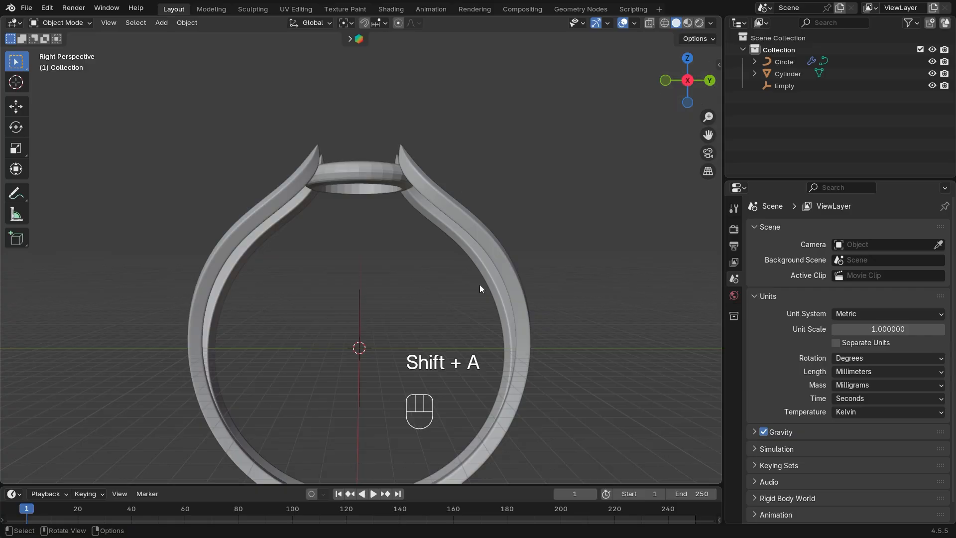
pyautogui.press('KP_3')
pyautogui.hotkey('shift', 'a')
pyautogui.moveTo(479, 286)
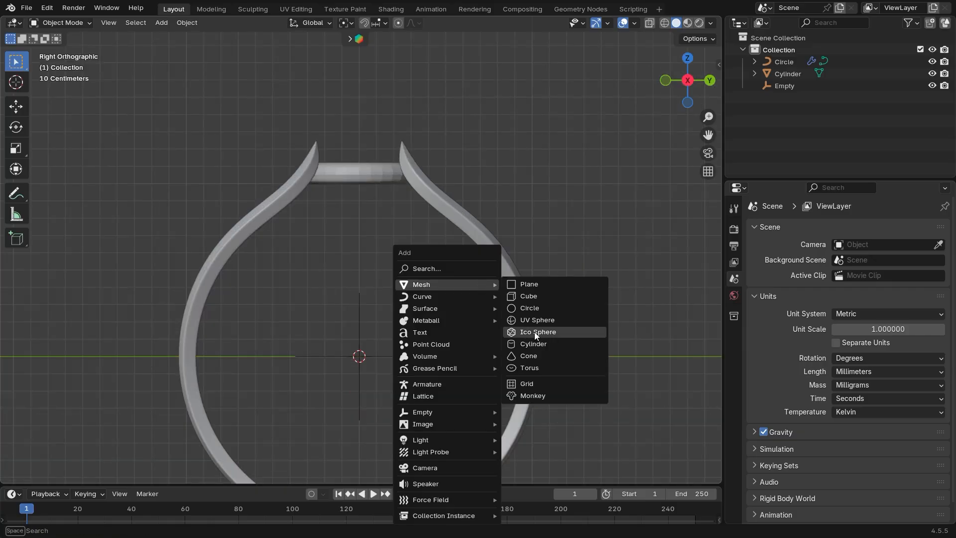
pyautogui.click(541, 306)
pyautogui.keyDown('ctrl'); pyautogui.moveTo(539, 307); pyautogui.dragTo(518, 335, button='middle'); pyautogui.keyUp('ctrl')
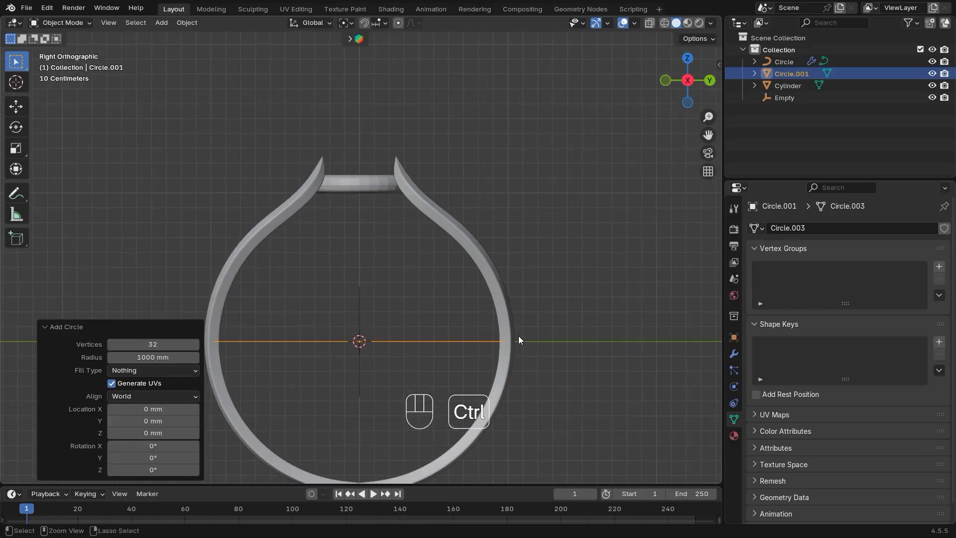
pyautogui.click(120, 399)
pyautogui.click(139, 423)
# - In wireframe, delete the circle's negative-Y half and its bottom vertices, keeping the arc along the positive-Y side of the band
pyautogui.keyDown('ctrl'); pyautogui.moveTo(424, 393); pyautogui.dragTo(444, 271, button='middle'); pyautogui.keyUp('ctrl')
pyautogui.press('Tab')
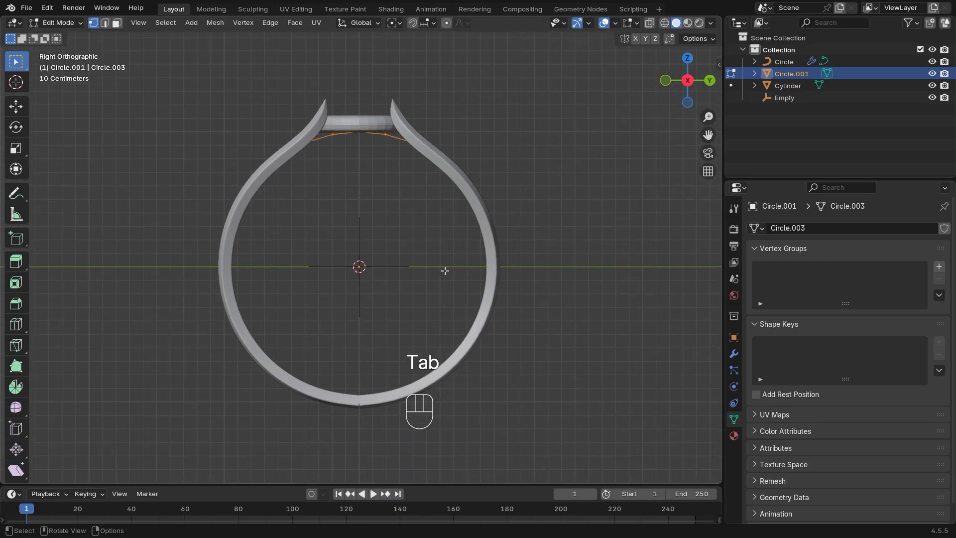
pyautogui.scroll(-1, 492, 188)
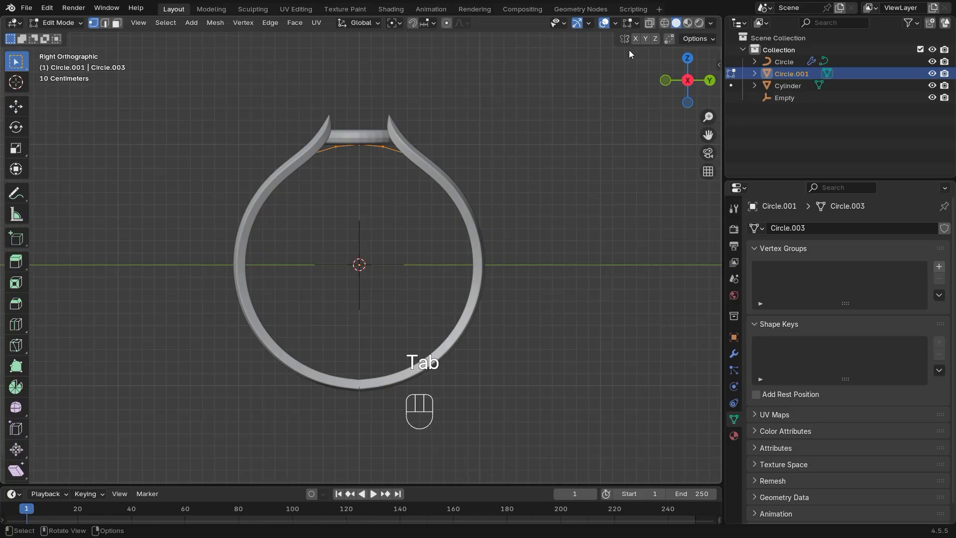
pyautogui.hotkey('shift', 'z')
pyautogui.keyDown('ctrl'); pyautogui.moveTo(435, 289); pyautogui.dragTo(406, 263, button='middle'); pyautogui.keyUp('ctrl')
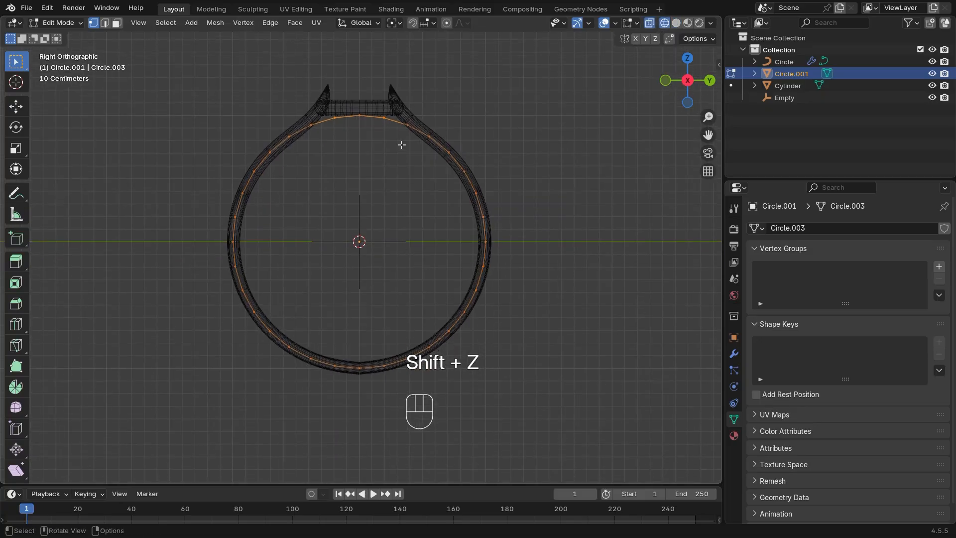
pyautogui.moveTo(367, 73); pyautogui.dragTo(162, 469)
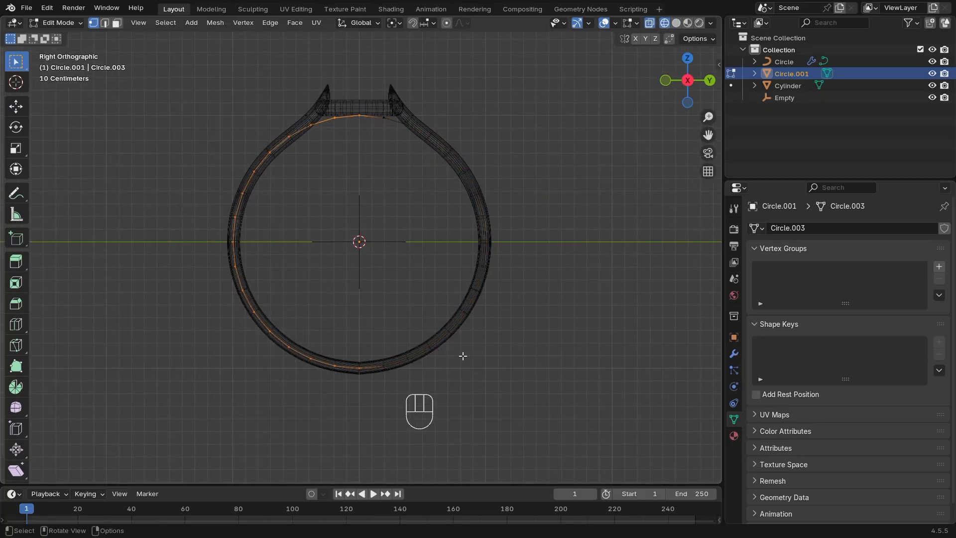
pyautogui.moveTo(504, 335)
pyautogui.mouseDown(button='middle')
pyautogui.moveTo(518, 341)
pyautogui.moveTo(396, 333)
pyautogui.moveTo(512, 335)
pyautogui.moveTo(498, 324)
pyautogui.mouseUp(button='middle')
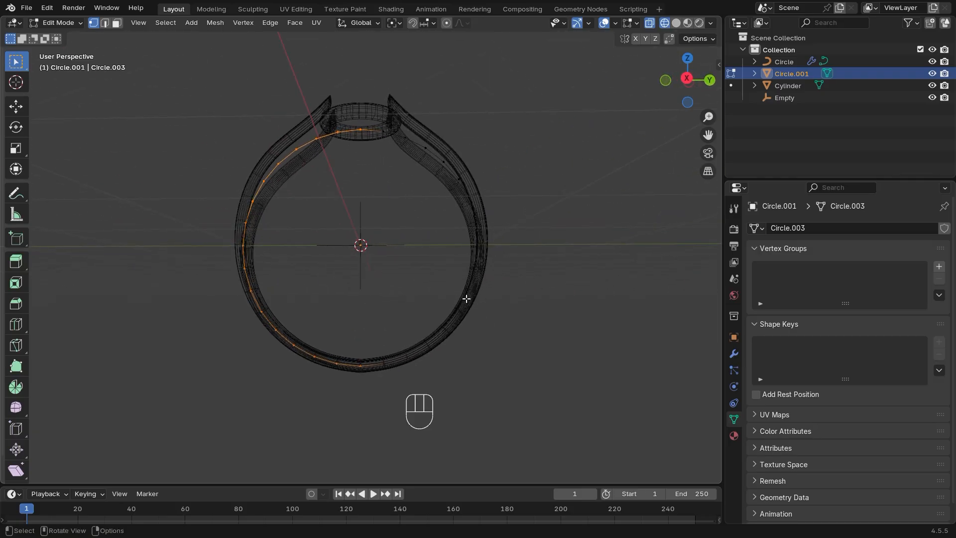
pyautogui.press('KP_3')
pyautogui.keyDown('shift'); pyautogui.moveTo(402, 401); pyautogui.dragTo(406, 419, button='middle'); pyautogui.keyUp('shift')
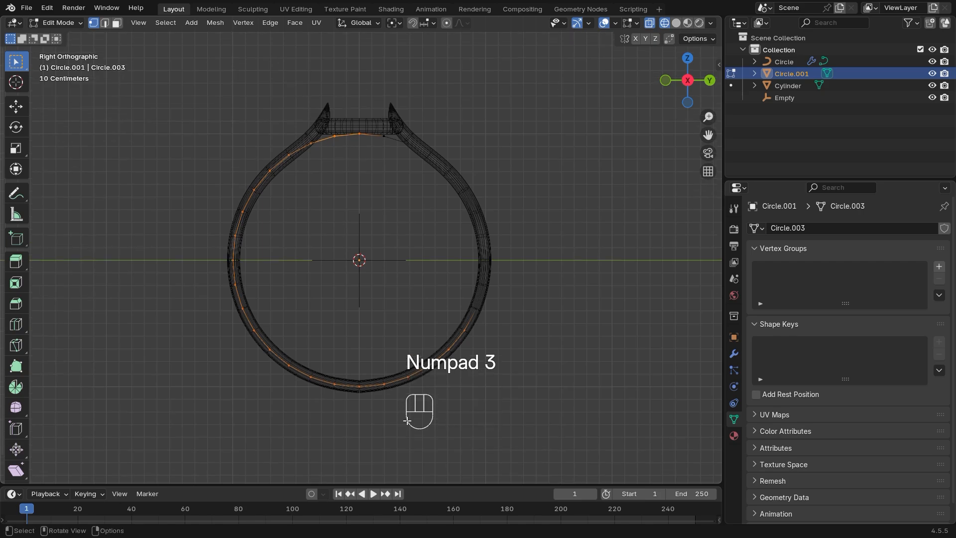
pyautogui.press('x')
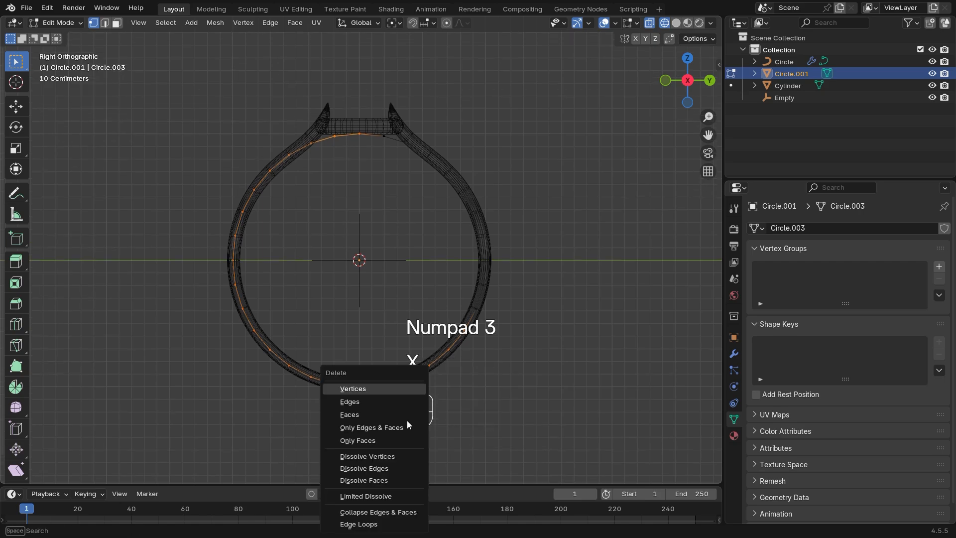
pyautogui.click(369, 390)
# - Leave Edit Mode and convert the remaining arc from a mesh to a curve
pyautogui.keyDown('ctrl'); pyautogui.moveTo(428, 258); pyautogui.dragTo(378, 340, button='middle'); pyautogui.keyUp('ctrl')
pyautogui.press('Tab')
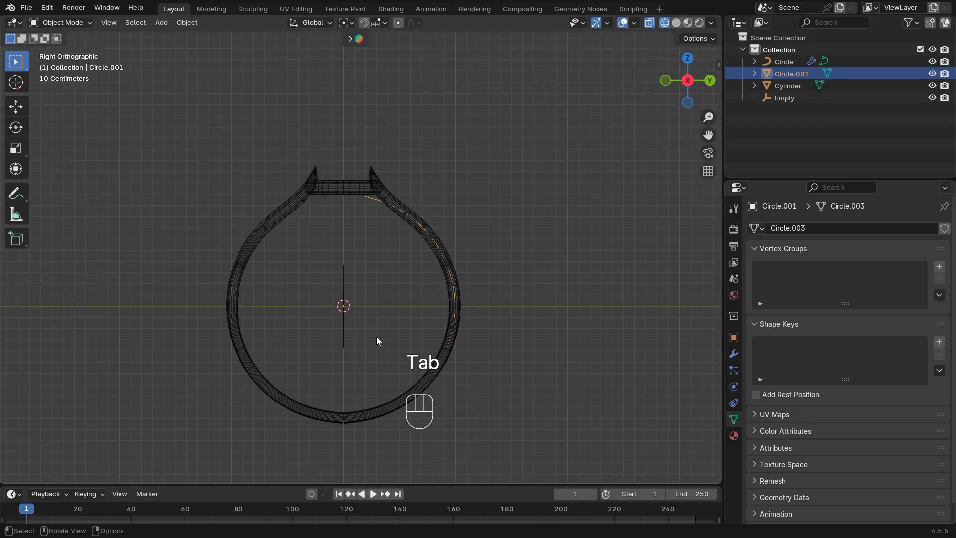
pyautogui.rightClick(366, 199)
pyautogui.moveTo(364, 249)
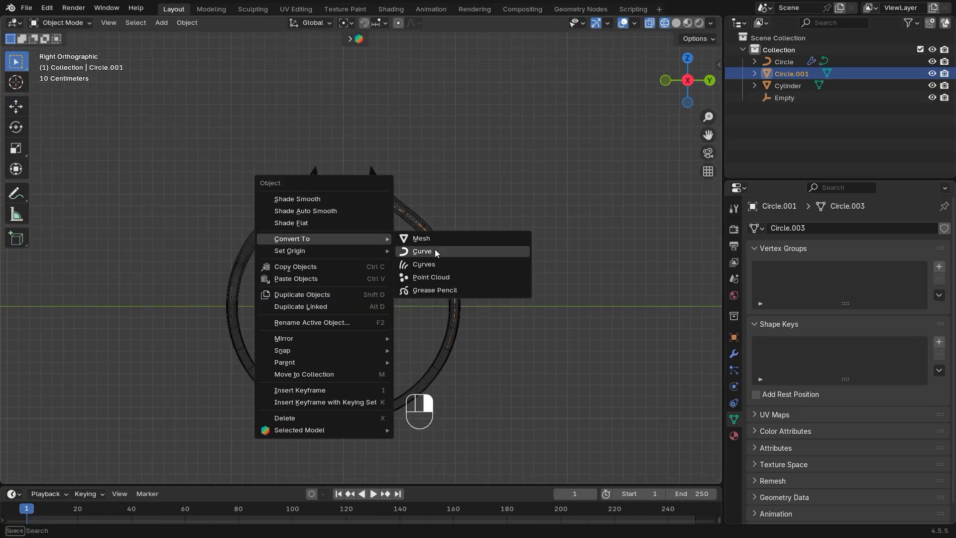
pyautogui.click(435, 249)
# - Examine the curve's control points between the two arms from the back and right views in Edit Mode
pyautogui.moveTo(480, 288); pyautogui.dragTo(404, 294, button='middle')
pyautogui.click(688, 84)
pyautogui.keyDown('ctrl'); pyautogui.moveTo(479, 358); pyautogui.dragTo(493, 307, button='middle'); pyautogui.keyUp('ctrl')
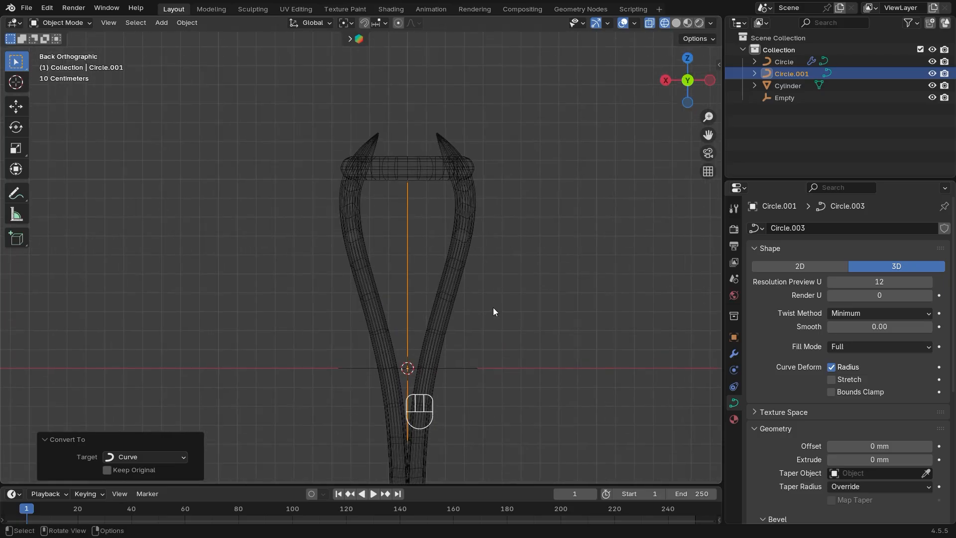
pyautogui.press('Tab')
pyautogui.keyDown('ctrl'); pyautogui.moveTo(470, 176); pyautogui.dragTo(464, 152, button='middle'); pyautogui.keyUp('ctrl')
pyautogui.moveTo(479, 220); pyautogui.dragTo(488, 266, button='middle')
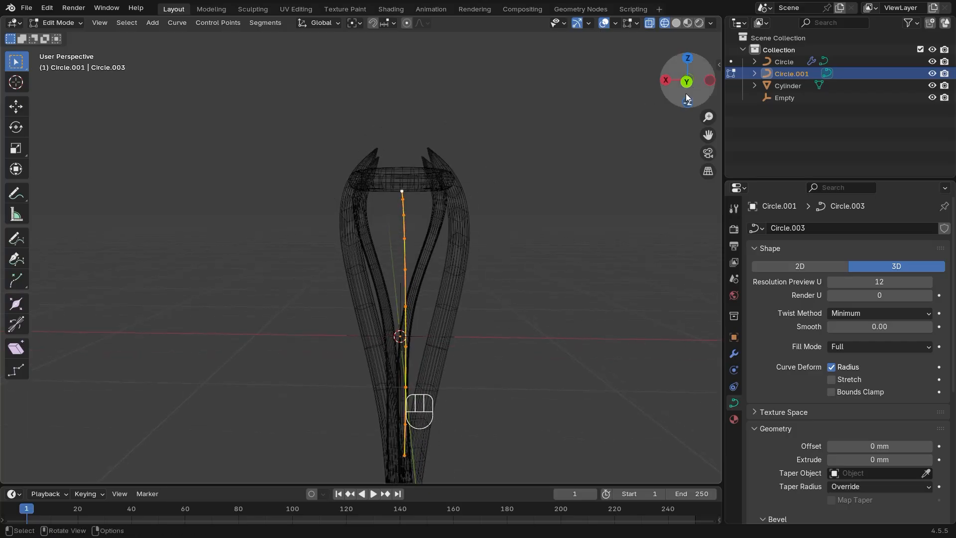
pyautogui.click(690, 85)
pyautogui.moveTo(572, 207); pyautogui.dragTo(713, 207, button='middle')
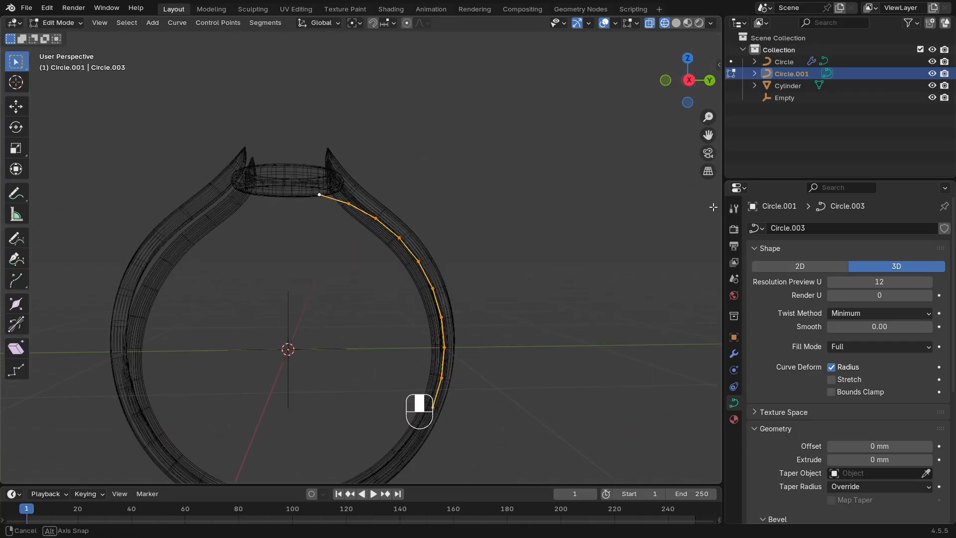
pyautogui.click(707, 82)
pyautogui.keyDown('ctrl'); pyautogui.moveTo(560, 240); pyautogui.dragTo(560, 215, button='middle'); pyautogui.keyUp('ctrl')
pyautogui.keyDown('shift'); pyautogui.moveTo(560, 241); pyautogui.dragTo(578, 165, button='middle'); pyautogui.keyUp('shift')
pyautogui.moveTo(577, 253)
pyautogui.keyDown('ctrl'); pyautogui.mouseDown(button='middle')
pyautogui.moveTo(577, 210)
pyautogui.moveTo(576, 234)
pyautogui.mouseUp(button='middle'); pyautogui.keyUp('ctrl')
pyautogui.keyDown('shift'); pyautogui.moveTo(576, 234); pyautogui.dragTo(418, 276, button='middle'); pyautogui.keyUp('shift')
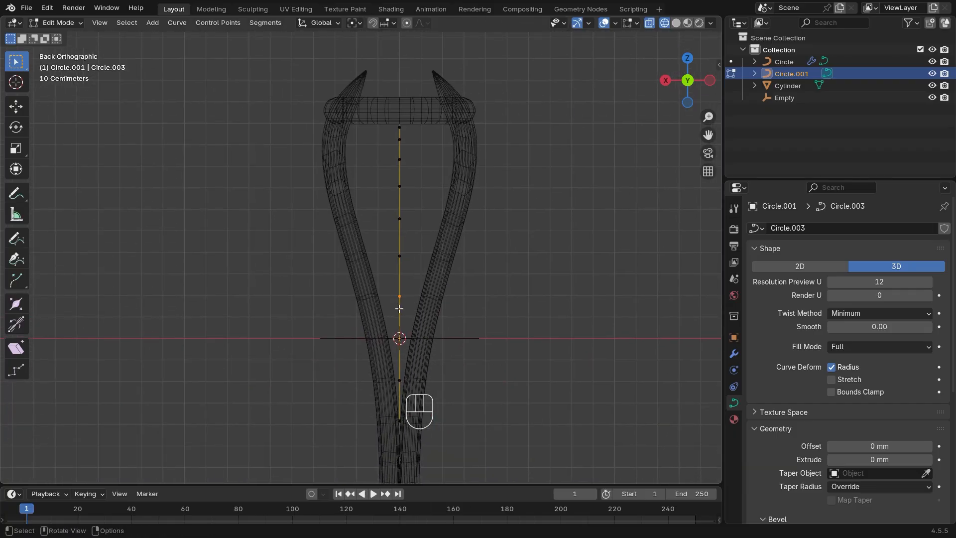
pyautogui.moveTo(399, 309); pyautogui.dragTo(598, 231, button='middle')
pyautogui.click(693, 84)
pyautogui.keyDown('ctrl'); pyautogui.moveTo(466, 225); pyautogui.dragTo(438, 261, button='middle'); pyautogui.keyUp('ctrl')
pyautogui.keyDown('shift'); pyautogui.moveTo(435, 261); pyautogui.dragTo(404, 268, button='middle'); pyautogui.keyUp('shift')
# - Leave Edit Mode and give the support arc curve a round bevel with a depth of 40 mm
pyautogui.press('Tab')
pyautogui.press('Tab')
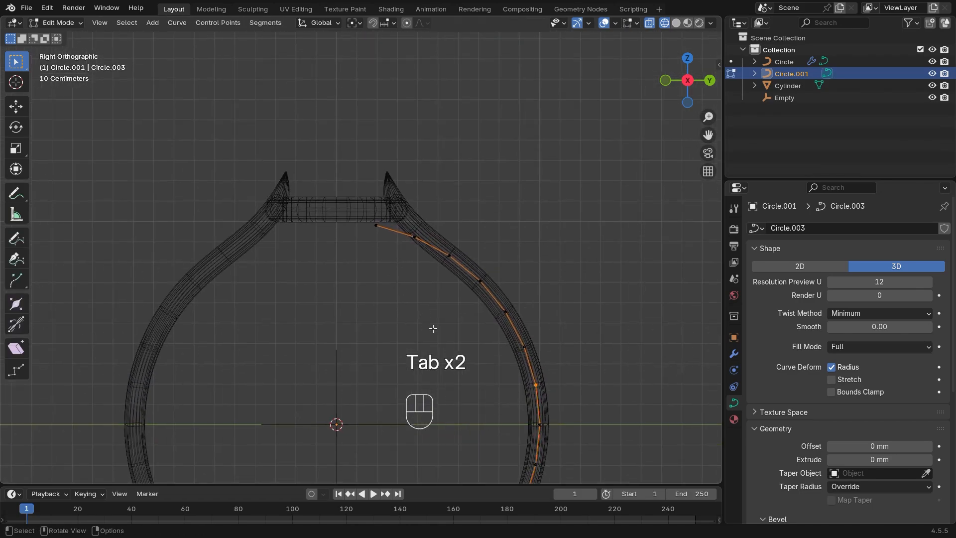
pyautogui.press('Tab')
pyautogui.moveTo(442, 337)
pyautogui.keyDown('shift'); pyautogui.mouseDown(button='middle')
pyautogui.moveTo(435, 301)
pyautogui.moveTo(438, 349)
pyautogui.moveTo(432, 321)
pyautogui.mouseUp(button='middle'); pyautogui.keyUp('shift')
pyautogui.scroll(-3, 866, 415)
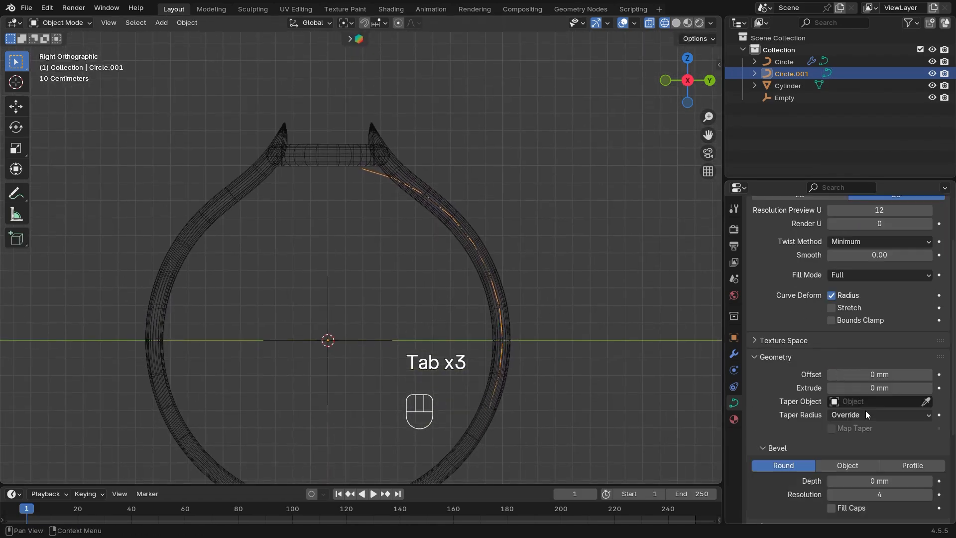
pyautogui.scroll(-5, 867, 414)
pyautogui.scroll(4, 849, 350)
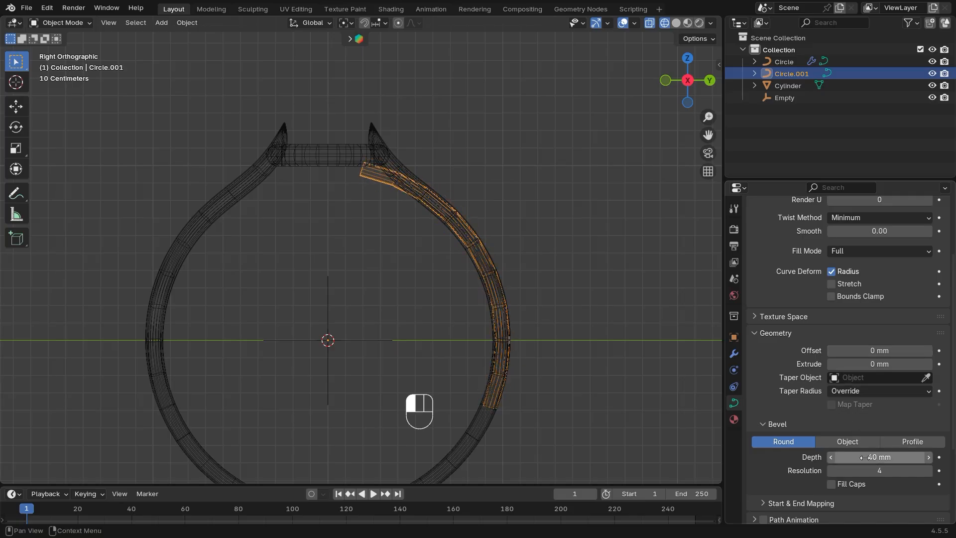
# - Compare the arc with the main band, set its bevel depth to 60 mm, and open it in Edit Mode from the right view
pyautogui.moveTo(518, 344); pyautogui.dragTo(393, 363, button='middle')
pyautogui.press('Tab')
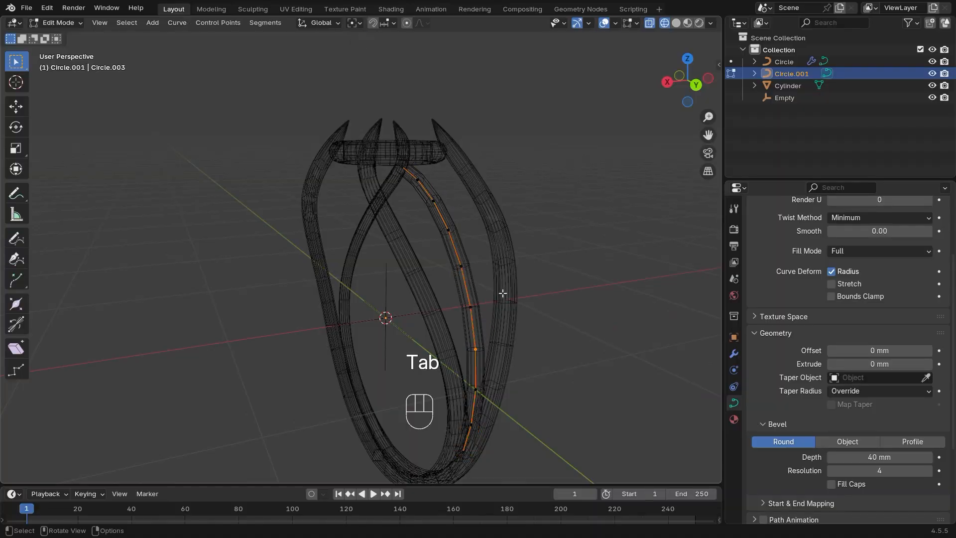
pyautogui.press('Tab')
pyautogui.click(506, 289)
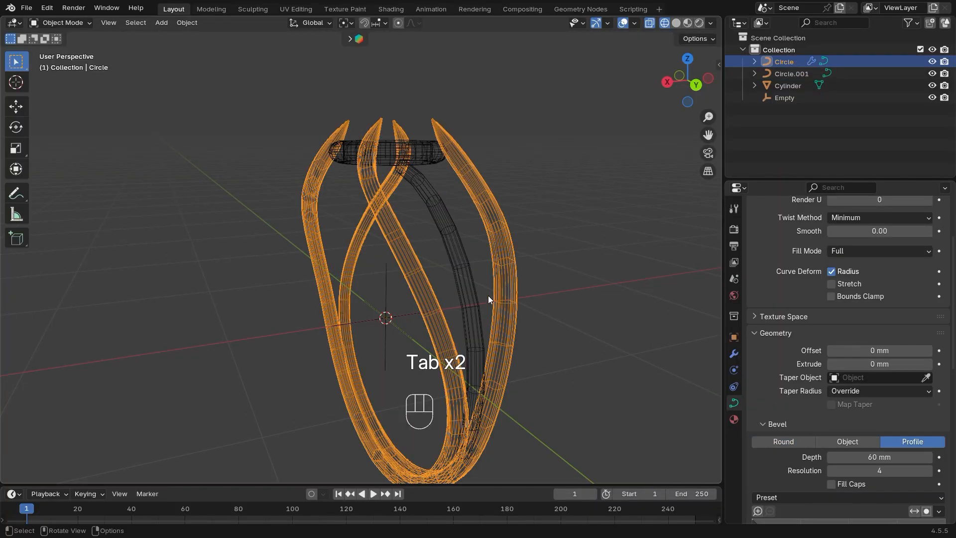
pyautogui.click(473, 302)
pyautogui.moveTo(609, 351); pyautogui.dragTo(643, 359, button='middle')
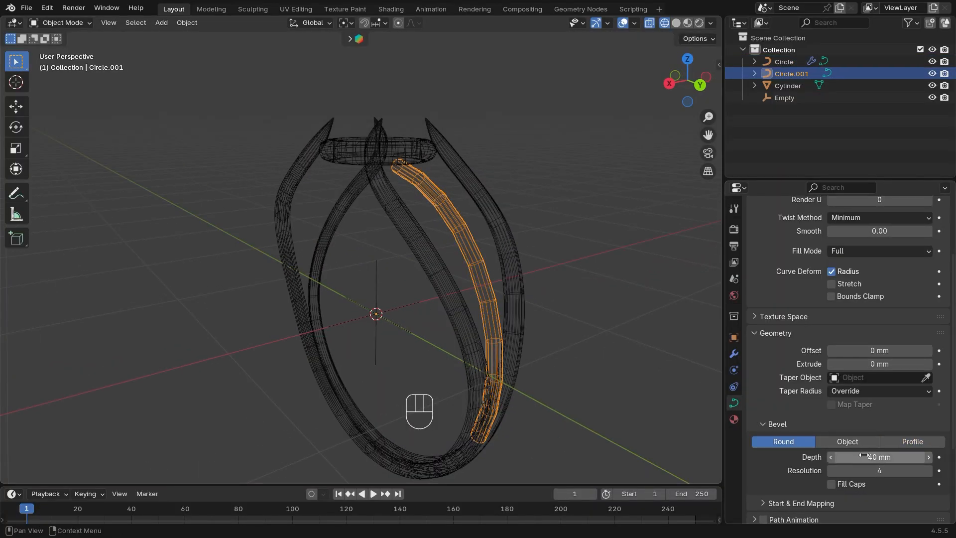
pyautogui.click(865, 455)
pyautogui.write('60')
pyautogui.press('Return')
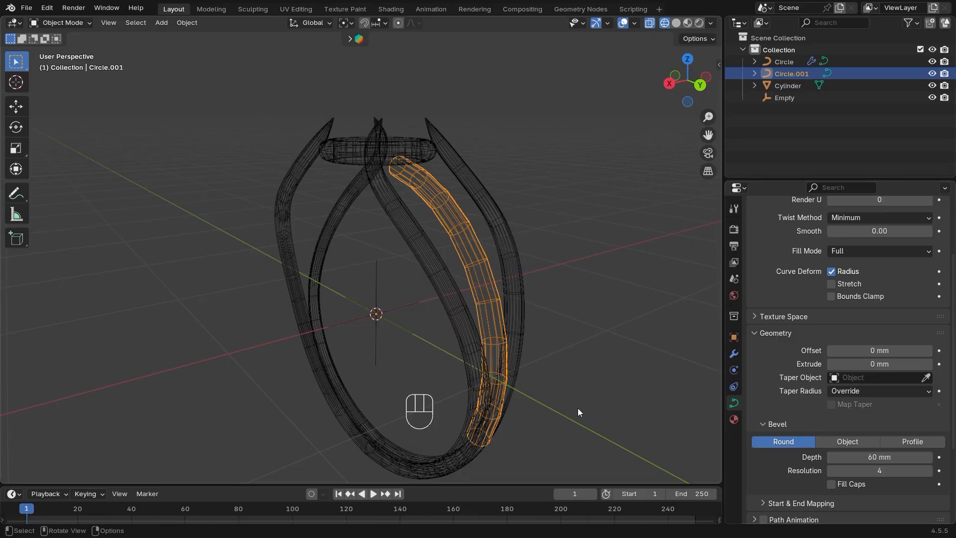
pyautogui.moveTo(578, 412); pyautogui.dragTo(411, 246, button='middle')
pyautogui.press('Tab')
pyautogui.keyDown('ctrl'); pyautogui.moveTo(432, 272); pyautogui.dragTo(402, 250, button='middle'); pyautogui.keyUp('ctrl')
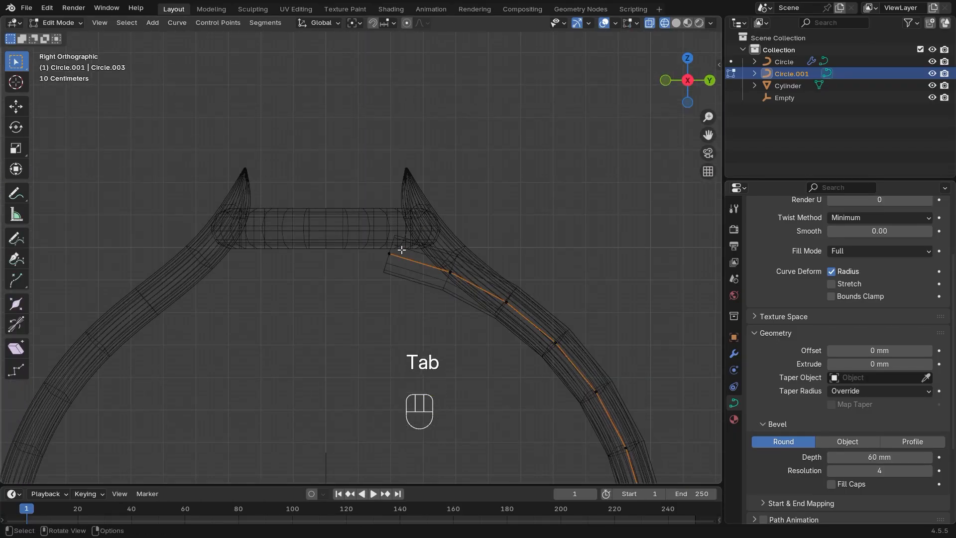
# - Try shrinking the arc's upper end point to a radius factor of about 0.17 and moving it up into the ring setting
pyautogui.moveTo(375, 260); pyautogui.dragTo(405, 333)
pyautogui.keyDown('ctrl'); pyautogui.moveTo(406, 333); pyautogui.dragTo(460, 364, button='middle'); pyautogui.keyUp('ctrl')
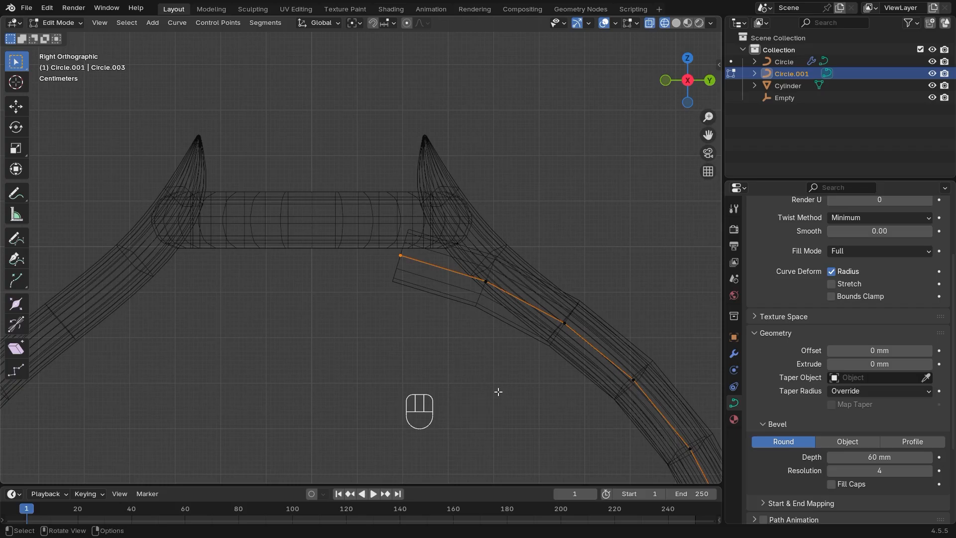
pyautogui.hotkey('alt', 's')
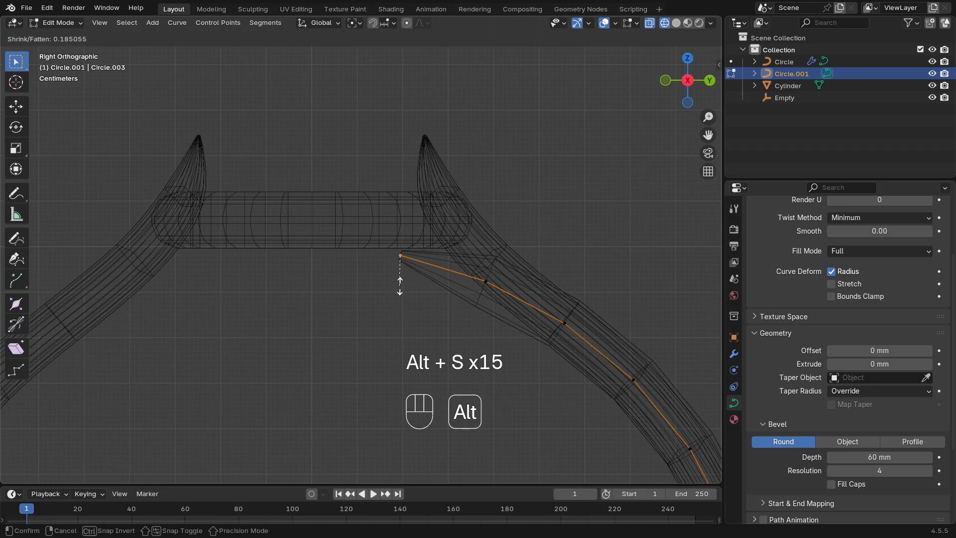
pyautogui.click(400, 287)
pyautogui.press('g')
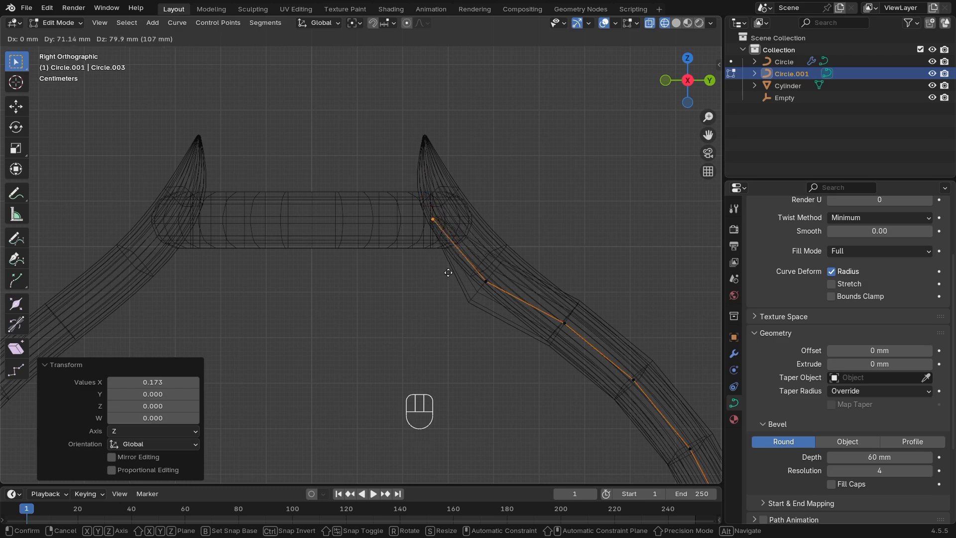
pyautogui.click(449, 275)
# - Try raising the arc's upper two control points and extruding its end, and undo these edits together with the end point's shrink and move
pyautogui.moveTo(524, 242); pyautogui.dragTo(415, 322)
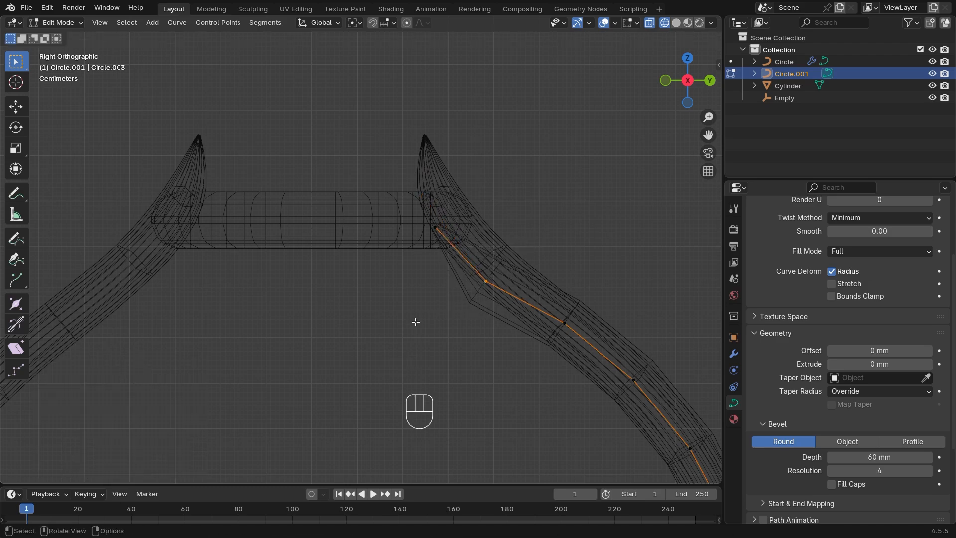
pyautogui.keyDown('shift'); pyautogui.click(460, 225); pyautogui.keyUp('shift')
pyautogui.press('g')
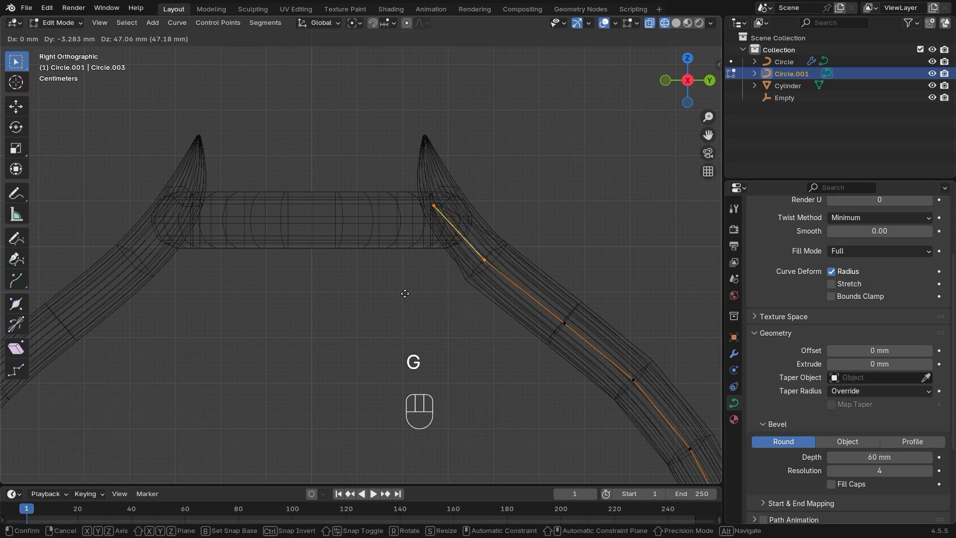
pyautogui.click(405, 293)
pyautogui.moveTo(458, 196); pyautogui.dragTo(410, 229)
pyautogui.press('e')
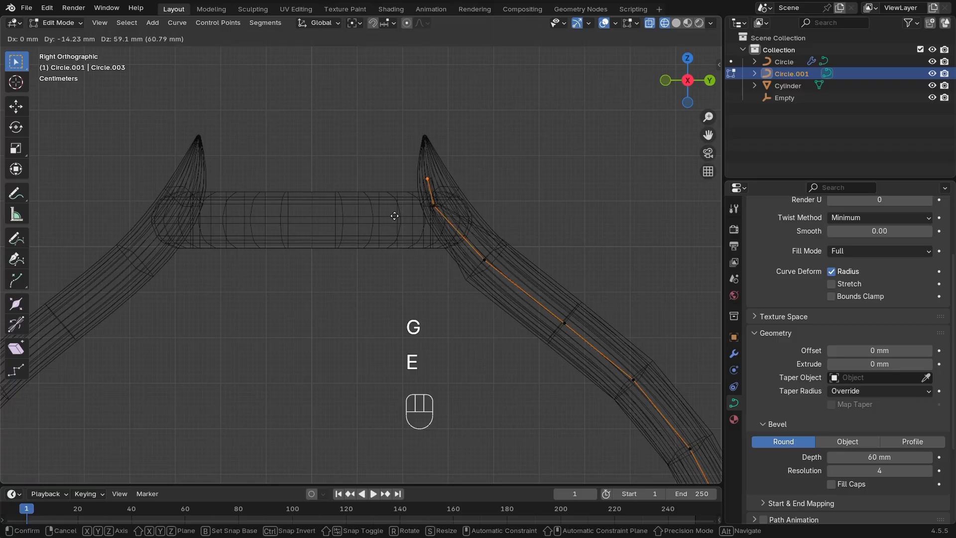
pyautogui.hotkey('ctrl', 'z')
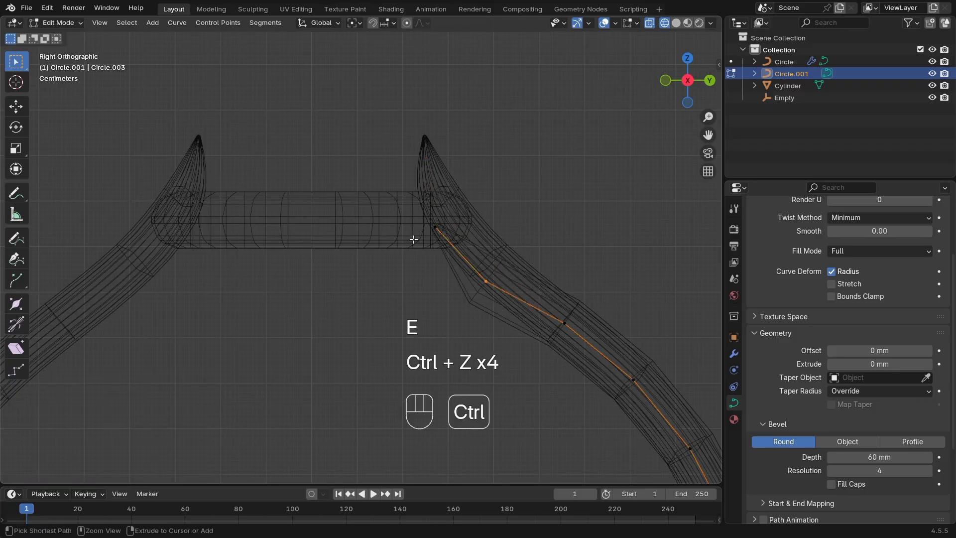
# - Raise the arc's upper two control points about 56 mm, and move the end point about 78 mm in Y and 88 mm in Z
pyautogui.moveTo(506, 237); pyautogui.dragTo(362, 320)
pyautogui.press('g')
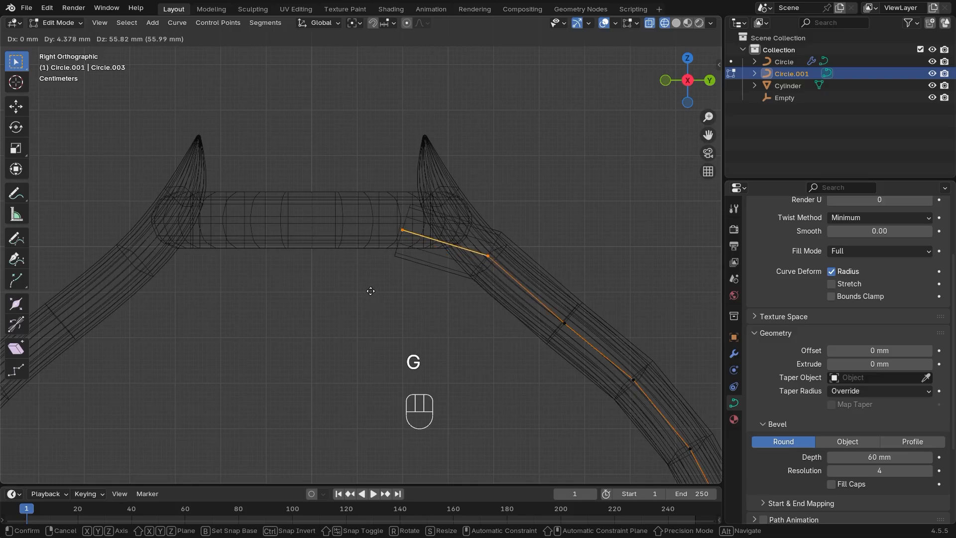
pyautogui.click(371, 289)
pyautogui.click(373, 265)
pyautogui.press('g')
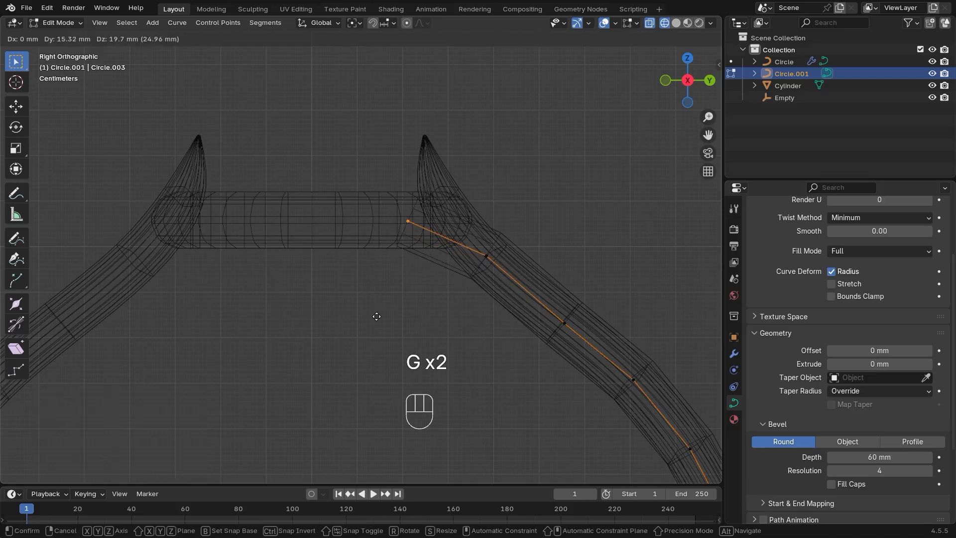
pyautogui.click(404, 285)
# - Extrude the arc's upper end about -25 mm in Y and 116 mm in Z to the arm's tip, and shrink the new end's radius
pyautogui.press('e')
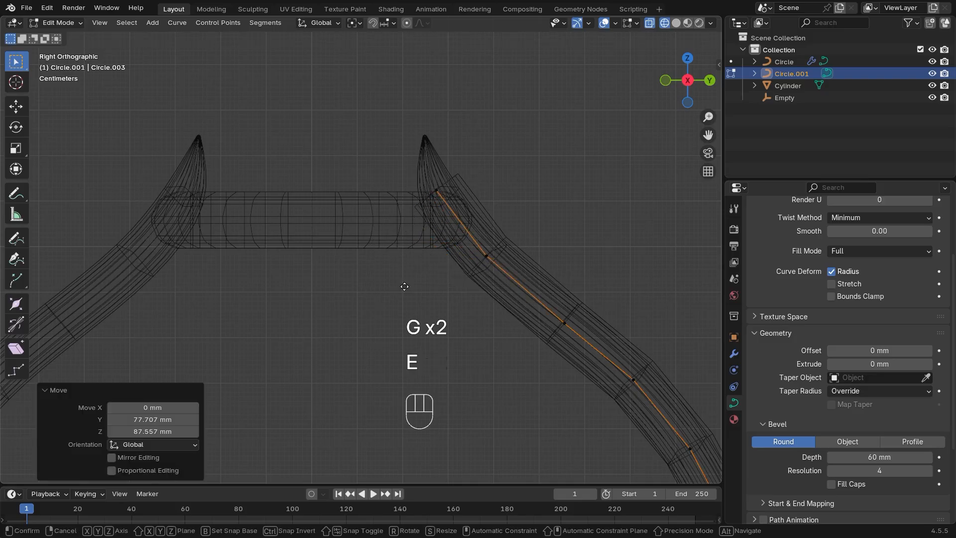
pyautogui.click(393, 233)
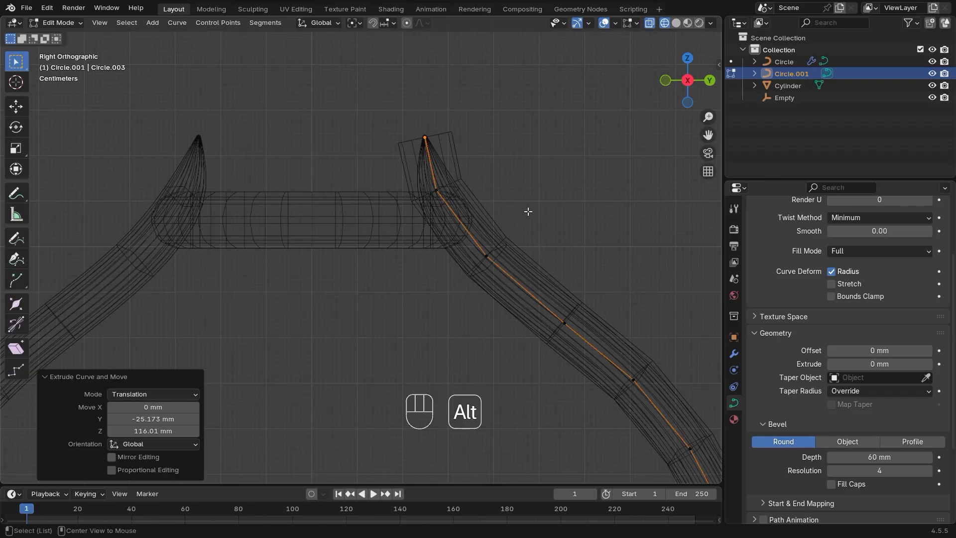
pyautogui.hotkey('alt', 's')
pyautogui.click(446, 143)
# - Shrink the radius of the two control points below the arc's tip, scaling the lower of them by about 0.87
pyautogui.click(436, 190)
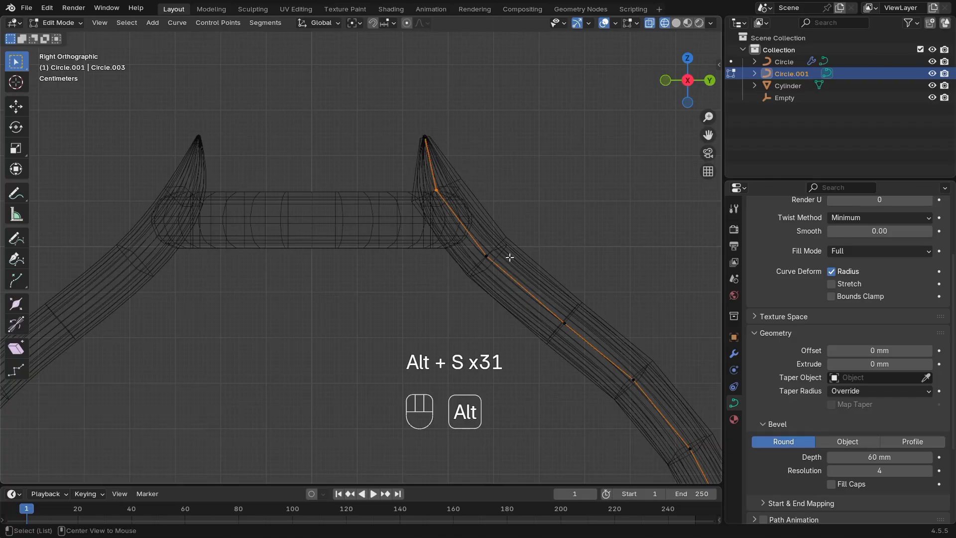
pyautogui.hotkey('alt', 's')
pyautogui.click(493, 241)
pyautogui.click(486, 256)
pyautogui.hotkey('alt', 's')
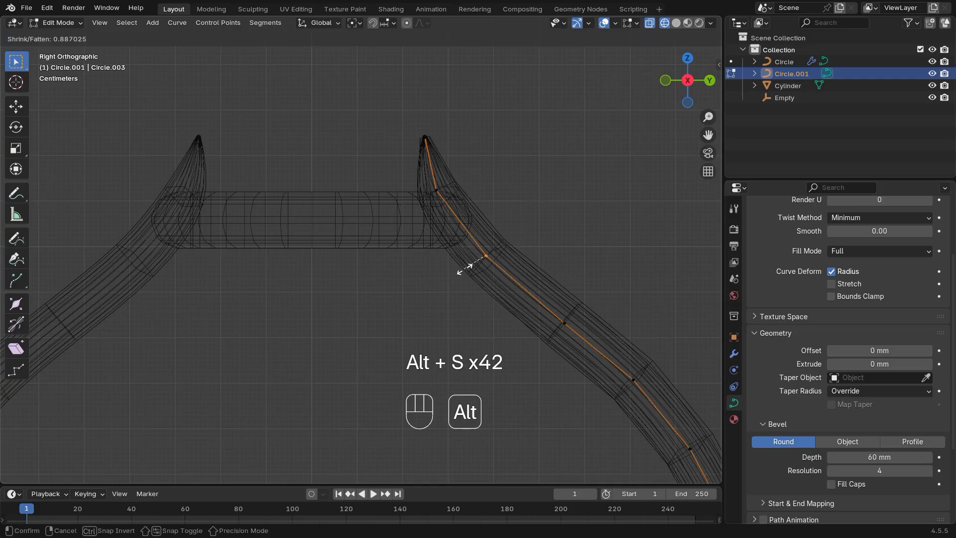
pyautogui.click(465, 269)
# - From a perspective view, shrink the arc's tip point further by a radius factor of about 0.39
pyautogui.moveTo(465, 269); pyautogui.dragTo(442, 363, button='middle')
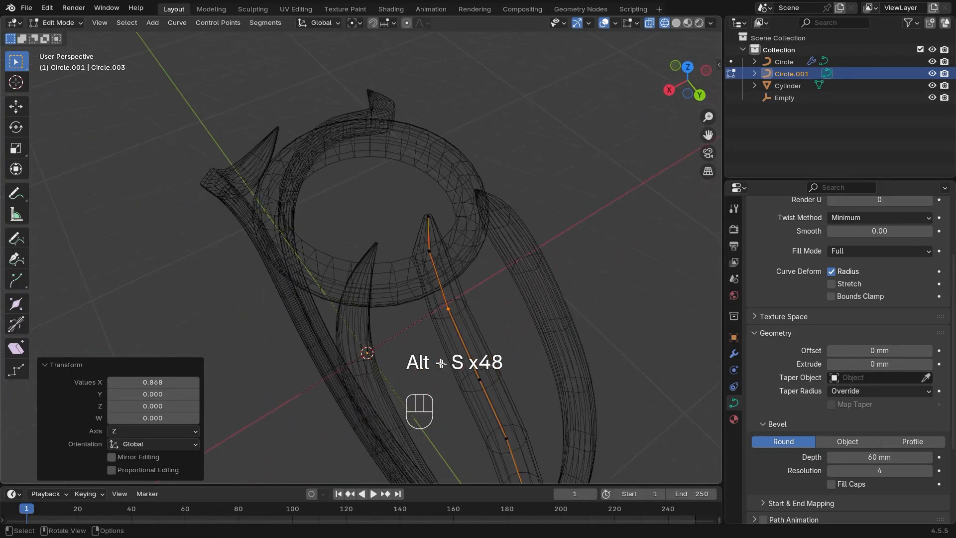
pyautogui.click(431, 216)
pyautogui.keyDown('ctrl'); pyautogui.moveTo(463, 290); pyautogui.dragTo(486, 280, button='middle'); pyautogui.keyUp('ctrl')
pyautogui.hotkey('alt', 's')
pyautogui.click(465, 234)
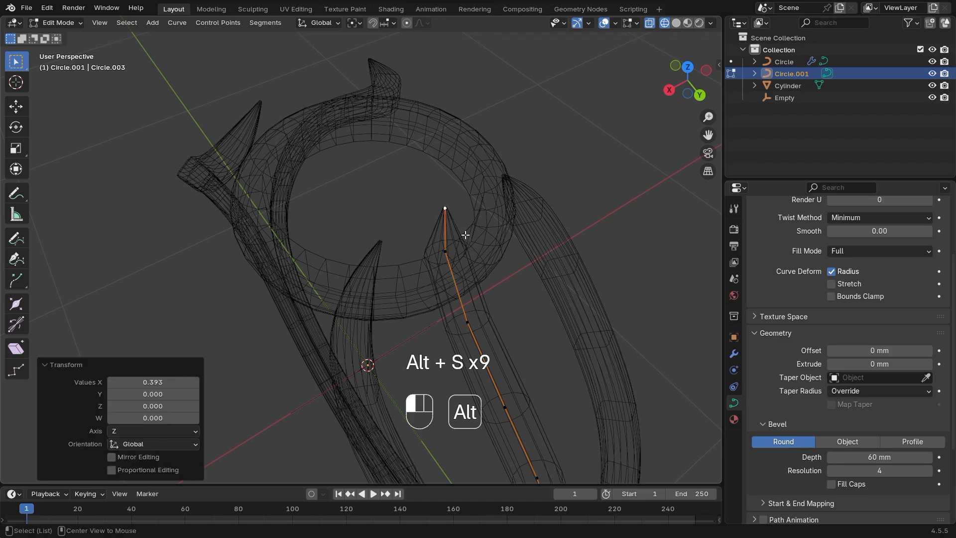
# - Leave Edit Mode, switch to solid shading, and add a level 2 subdivision to the support arc
pyautogui.moveTo(465, 234)
pyautogui.mouseDown(button='middle')
pyautogui.moveTo(510, 246)
pyautogui.moveTo(536, 291)
pyautogui.moveTo(527, 360)
pyautogui.moveTo(508, 402)
pyautogui.moveTo(433, 345)
pyautogui.moveTo(462, 348)
pyautogui.mouseUp(button='middle')
pyautogui.press('Tab')
pyautogui.hotkey('shift', 'z')
pyautogui.rightClick(461, 349)
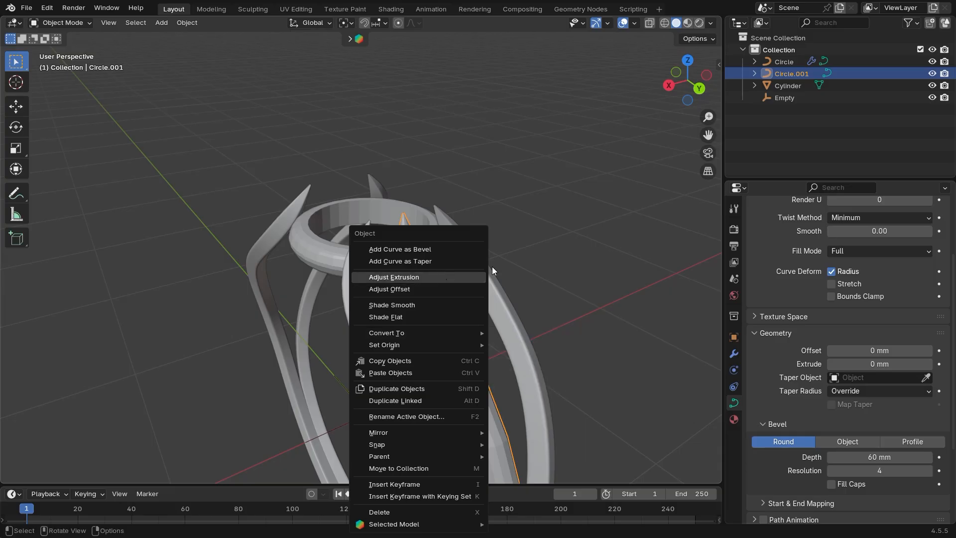
pyautogui.moveTo(554, 305); pyautogui.dragTo(566, 321, button='middle')
pyautogui.hotkey('ctrl', '2')
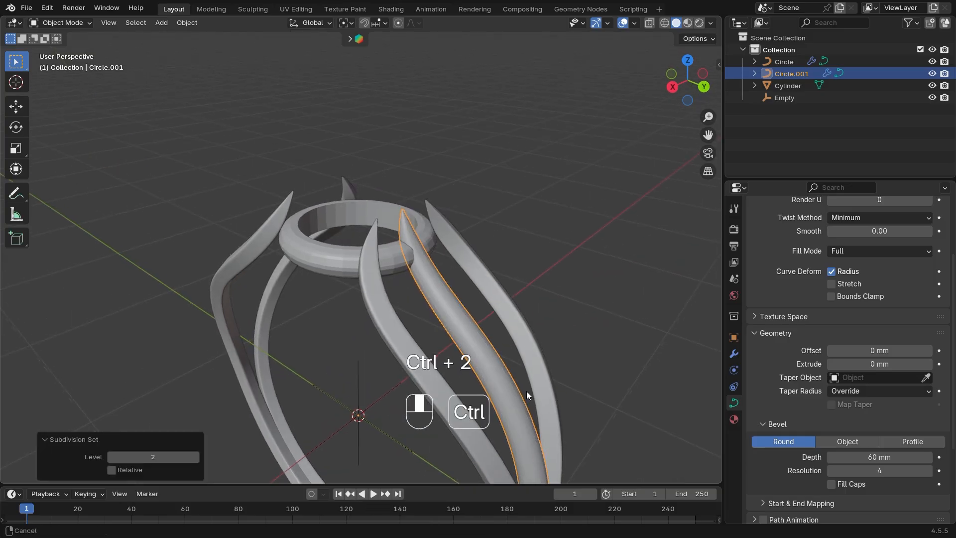
# - Change the support arc's bevel type from Round to Profile
pyautogui.moveTo(527, 390); pyautogui.dragTo(883, 426, button='middle')
pyautogui.click(913, 441)
pyautogui.moveTo(539, 368); pyautogui.dragTo(580, 302, button='middle')
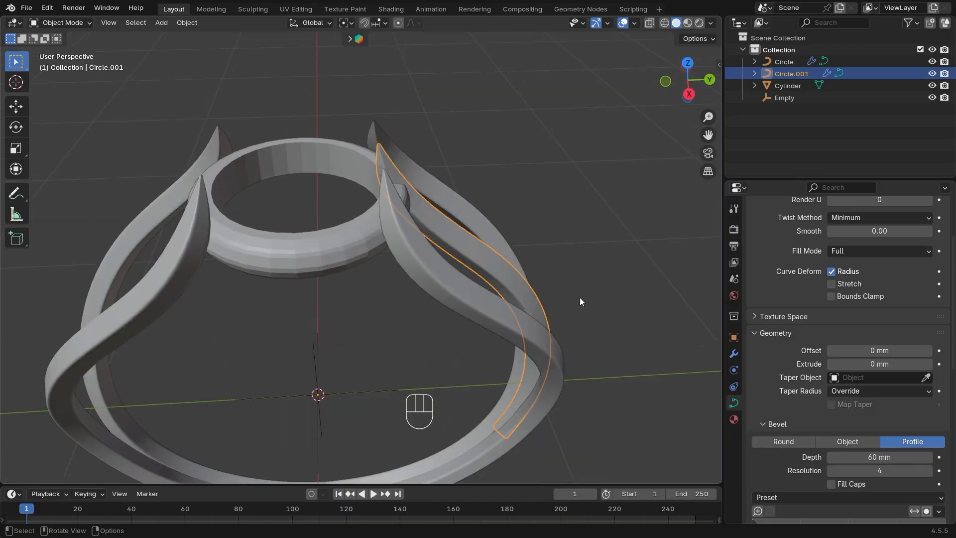
# - In right-view wireframe, move the arc's top three control points together outward by about 28 mm along Y
pyautogui.click(688, 93)
pyautogui.hotkey('shift', 'z')
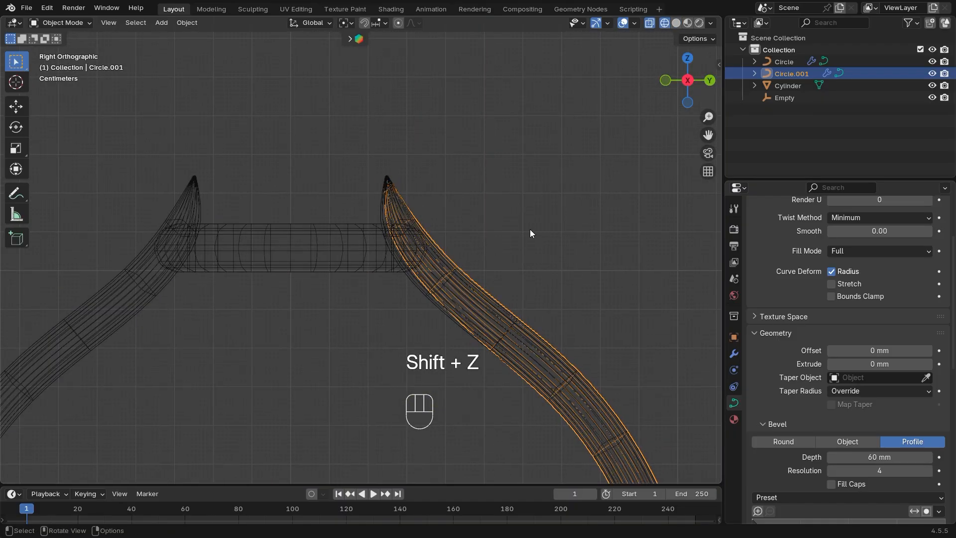
pyautogui.press('Tab')
pyautogui.moveTo(470, 153); pyautogui.dragTo(359, 194)
pyautogui.keyDown('shift'); pyautogui.moveTo(493, 219); pyautogui.dragTo(418, 238); pyautogui.keyUp('shift')
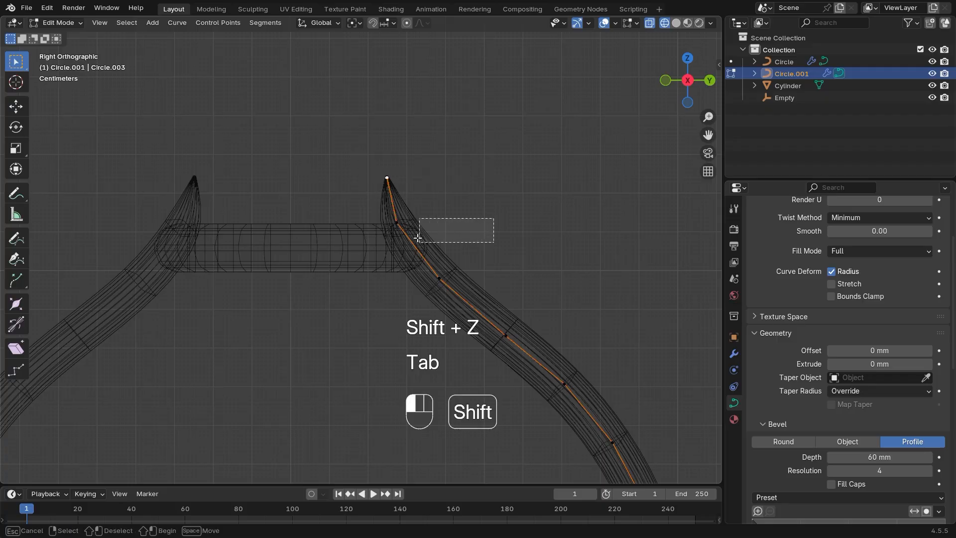
pyautogui.press('g')
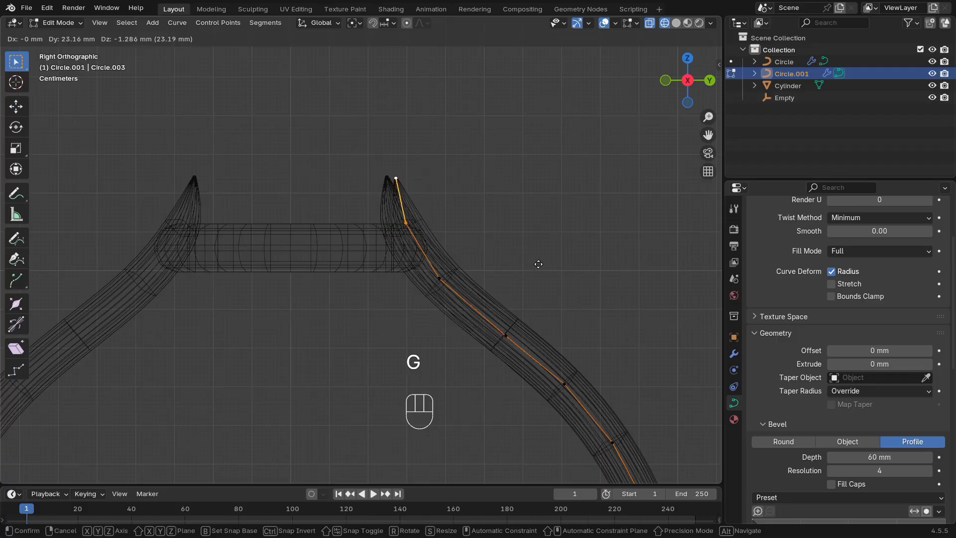
pyautogui.hotkey('ctrl', 'z')
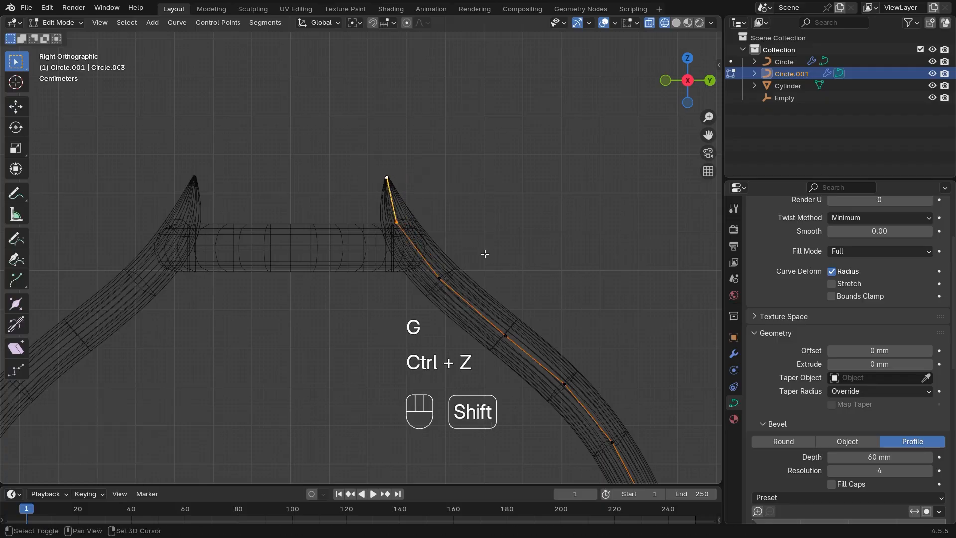
pyautogui.press('g')
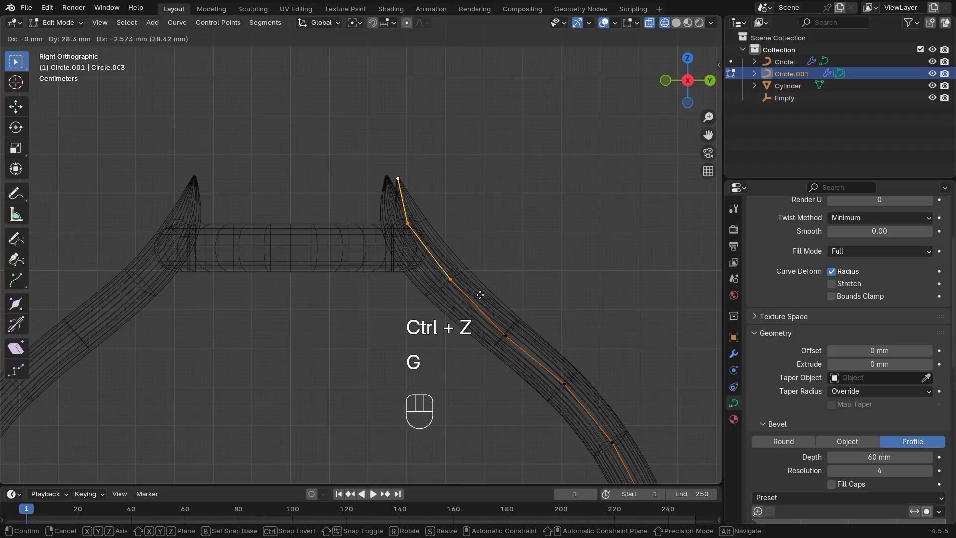
pyautogui.click(491, 291)
# - Undo the last curve edit and leave Edit Mode in solid shading
pyautogui.moveTo(491, 291)
pyautogui.mouseDown(button='middle')
pyautogui.moveTo(404, 344)
pyautogui.moveTo(483, 326)
pyautogui.moveTo(485, 369)
pyautogui.moveTo(545, 366)
pyautogui.moveTo(453, 346)
pyautogui.moveTo(469, 337)
pyautogui.moveTo(463, 362)
pyautogui.moveTo(447, 359)
pyautogui.moveTo(459, 345)
pyautogui.moveTo(498, 352)
pyautogui.mouseUp(button='middle')
pyautogui.hotkey('shift', 'z')
pyautogui.hotkey('ctrl', 'z')
pyautogui.click(547, 218)
pyautogui.press('Tab')
# - In Edit Mode, taper the arc's lower end between the two arms by a radius factor of about 0.15
pyautogui.keyDown('ctrl'); pyautogui.moveTo(515, 261); pyautogui.dragTo(414, 356, button='middle'); pyautogui.keyUp('ctrl')
pyautogui.keyDown('shift'); pyautogui.moveTo(415, 356); pyautogui.dragTo(371, 378, button='middle'); pyautogui.keyUp('shift')
pyautogui.press('Tab')
pyautogui.keyDown('ctrl'); pyautogui.moveTo(299, 422); pyautogui.dragTo(481, 360, button='middle'); pyautogui.keyUp('ctrl')
pyautogui.hotkey('alt', 's')
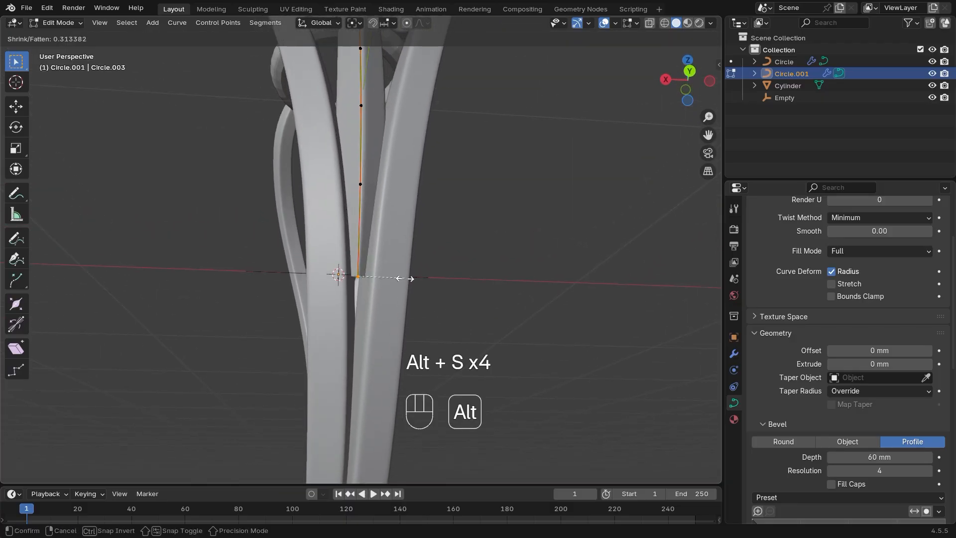
pyautogui.click(368, 255)
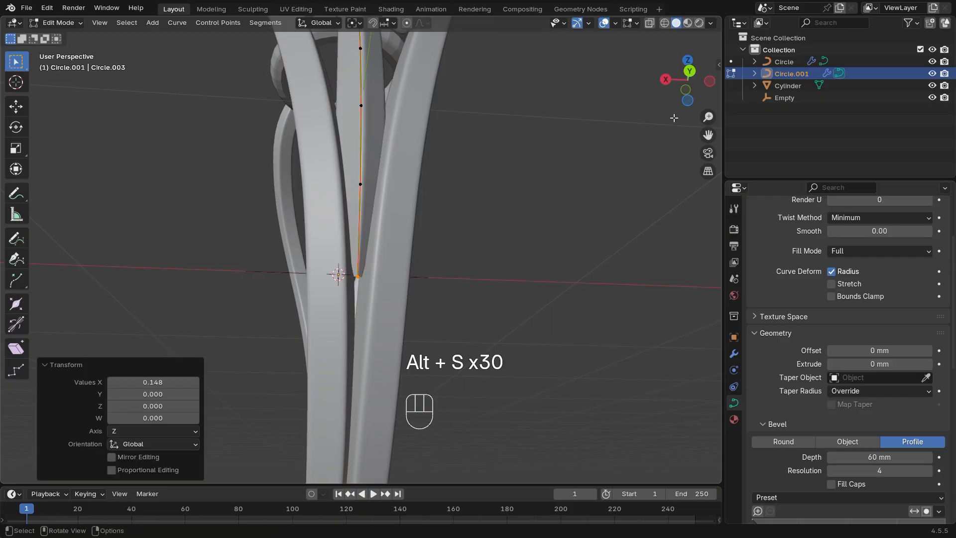
# - Examine the arc's tapered lower end against the band in the right orthographic view with X-ray on
pyautogui.click(691, 69)
pyautogui.keyDown('ctrl'); pyautogui.moveTo(472, 249); pyautogui.dragTo(428, 358, button='middle'); pyautogui.keyUp('ctrl')
pyautogui.keyDown('shift'); pyautogui.moveTo(418, 388); pyautogui.dragTo(435, 271, button='middle'); pyautogui.keyUp('shift')
pyautogui.keyDown('shift'); pyautogui.moveTo(435, 271); pyautogui.dragTo(501, 309, button='middle'); pyautogui.keyUp('shift')
pyautogui.click(689, 85)
pyautogui.keyDown('ctrl'); pyautogui.moveTo(532, 267); pyautogui.dragTo(20, 187, button='middle'); pyautogui.keyUp('ctrl')
pyautogui.click(687, 85)
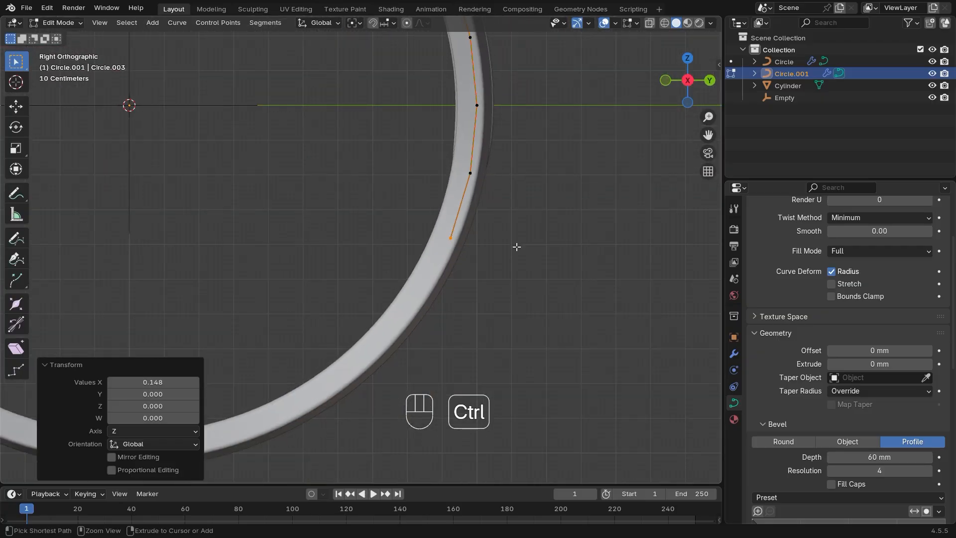
pyautogui.click(650, 23)
pyautogui.keyDown('ctrl'); pyautogui.moveTo(503, 274); pyautogui.dragTo(470, 205, button='middle'); pyautogui.keyUp('ctrl')
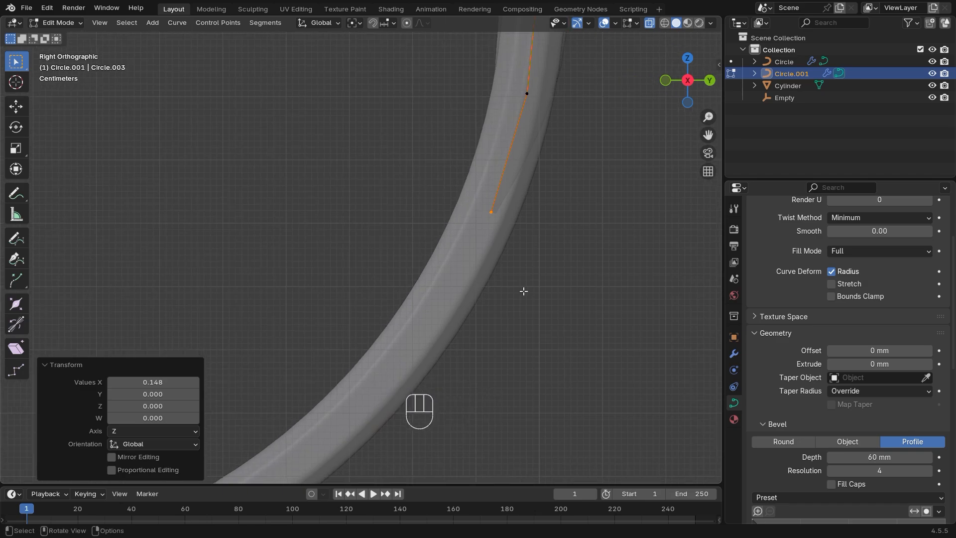
pyautogui.press('e')
pyautogui.rightClick(502, 320)
pyautogui.hotkey('ctrl', 'z')
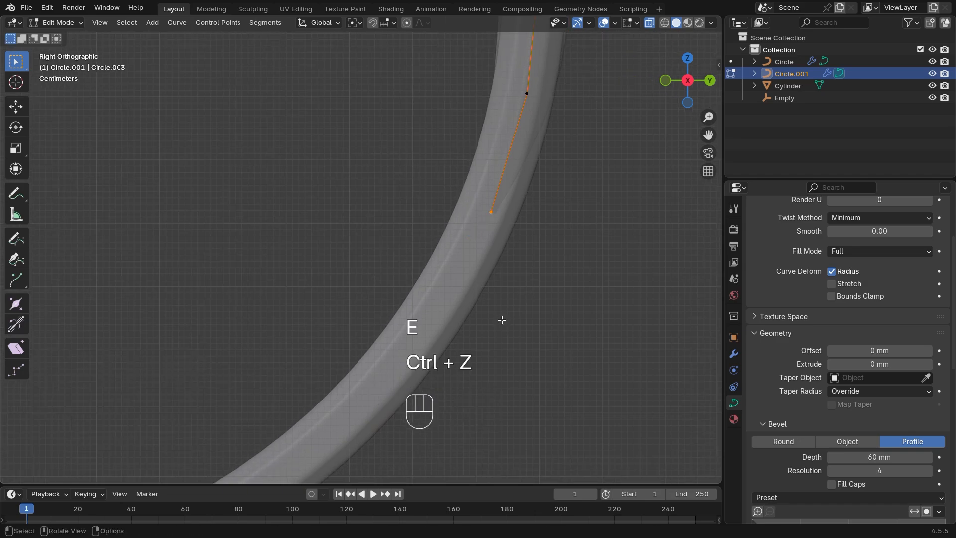
# - Extend the arc's lower end along the band with two extrusions, about -55 mm Y/-112 mm Z and -85 mm Y/-108 mm Z
pyautogui.press('e')
pyautogui.click(467, 392)
pyautogui.press('e')
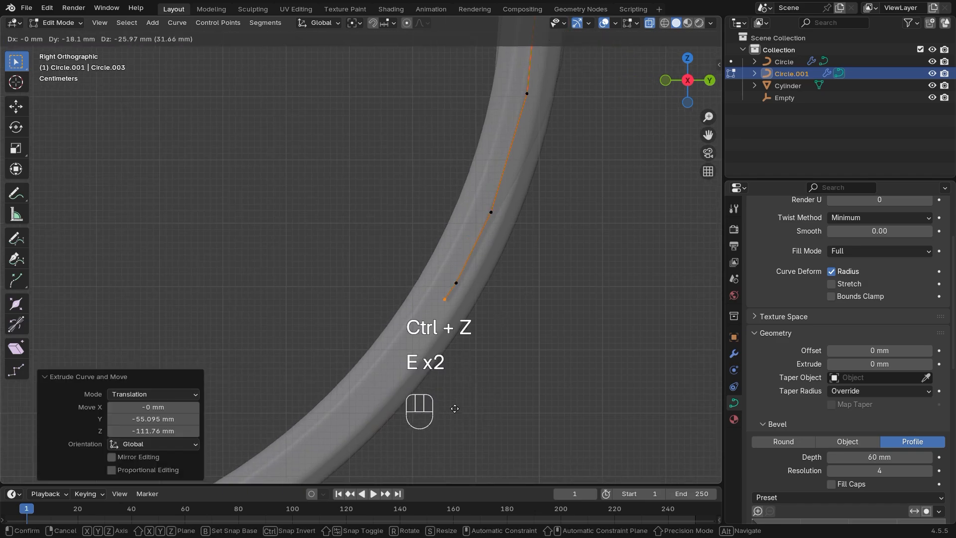
pyautogui.click(414, 459)
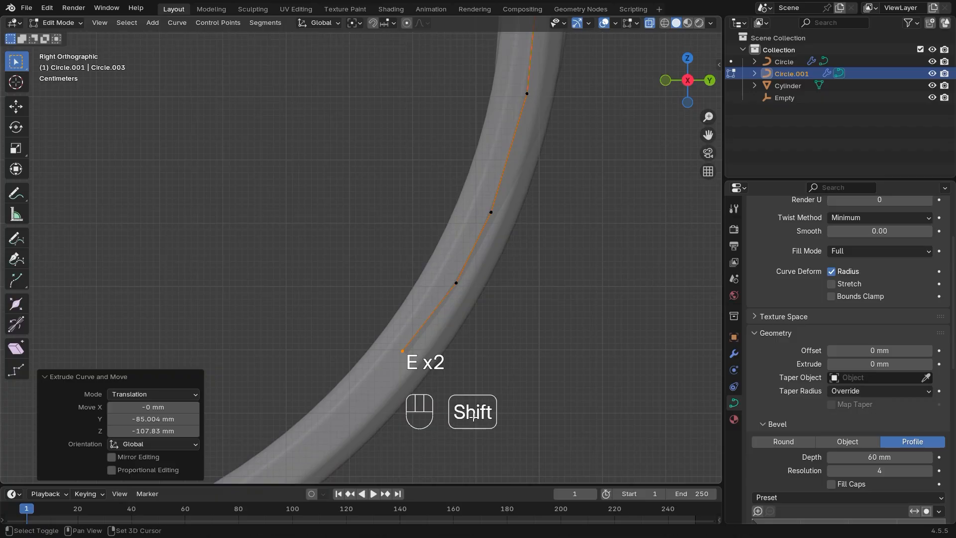
# - Examine the extended arc tip between the two arms from the front and in perspective with X-ray off
pyautogui.keyDown('shift'); pyautogui.moveTo(509, 402); pyautogui.dragTo(315, 401, button='middle'); pyautogui.keyUp('shift')
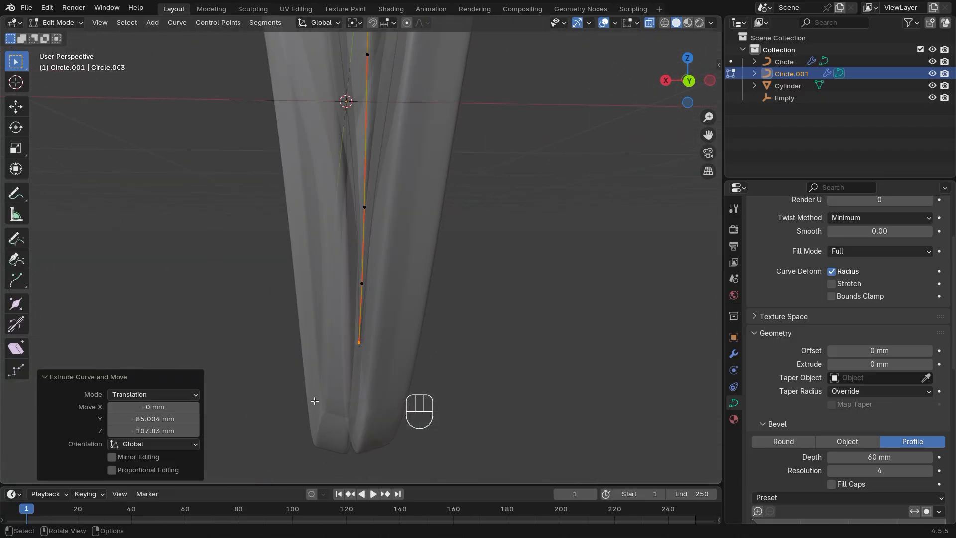
pyautogui.click(687, 80)
pyautogui.click(649, 23)
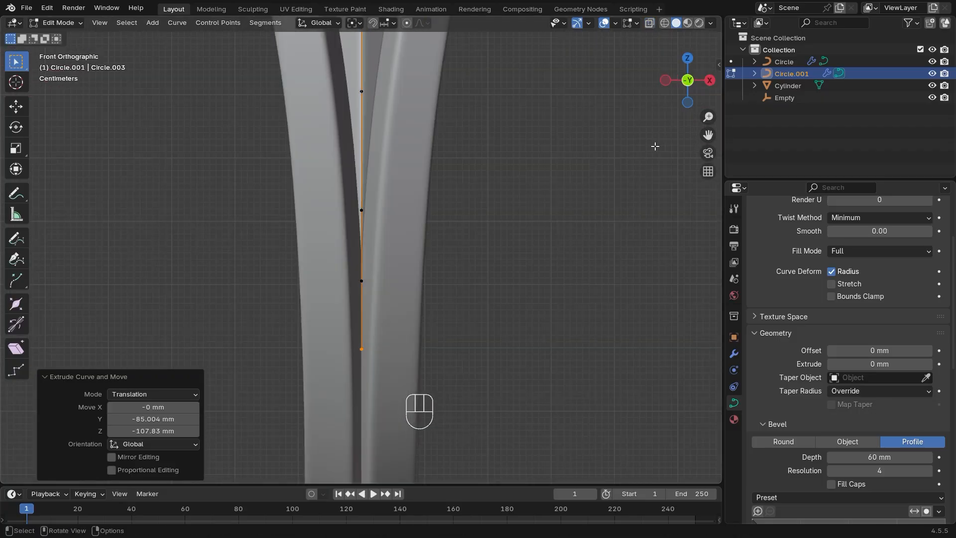
pyautogui.click(689, 87)
pyautogui.keyDown('ctrl'); pyautogui.moveTo(538, 304); pyautogui.dragTo(521, 241, button='middle'); pyautogui.keyUp('ctrl')
pyautogui.keyDown('shift'); pyautogui.moveTo(505, 304); pyautogui.dragTo(486, 315, button='middle'); pyautogui.keyUp('shift')
pyautogui.keyDown('ctrl'); pyautogui.moveTo(467, 350); pyautogui.dragTo(448, 289, button='middle'); pyautogui.keyUp('ctrl')
pyautogui.moveTo(414, 294); pyautogui.dragTo(451, 281, button='middle')
pyautogui.moveTo(514, 263); pyautogui.dragTo(477, 284, button='middle')
pyautogui.keyDown('ctrl'); pyautogui.moveTo(500, 294); pyautogui.dragTo(520, 461, button='middle'); pyautogui.keyUp('ctrl')
pyautogui.keyDown('ctrl'); pyautogui.moveTo(525, 4); pyautogui.dragTo(392, 188, button='middle'); pyautogui.keyUp('ctrl')
# - In Object Mode, copy the four-armed band's modifiers to the support arc and display the modifier settings
pyautogui.press('Tab')
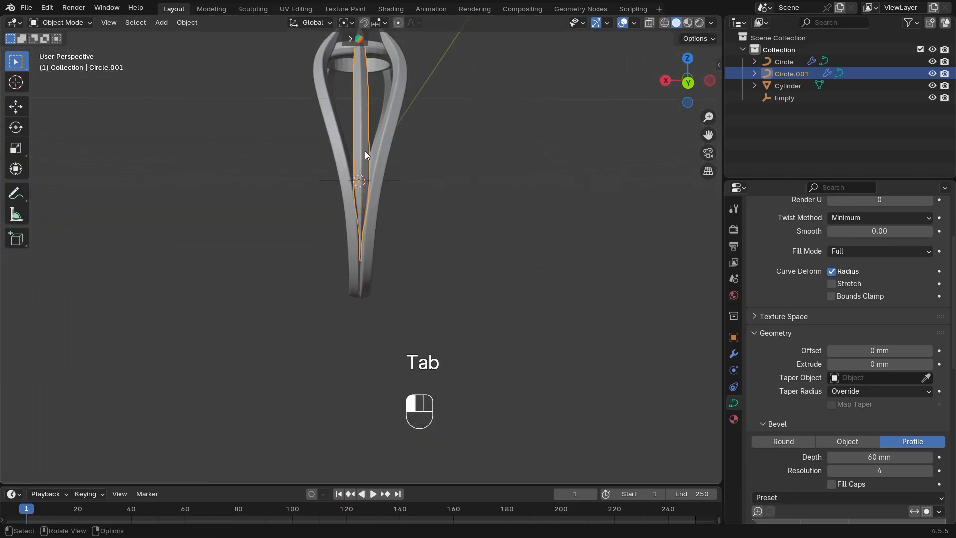
pyautogui.keyDown('shift'); pyautogui.click(340, 157); pyautogui.keyUp('shift')
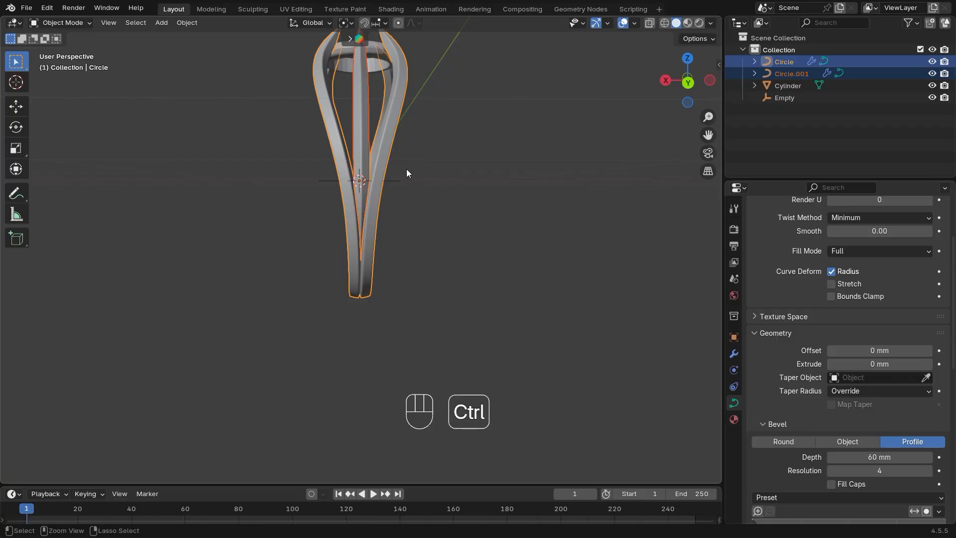
pyautogui.hotkey('ctrl', 'l')
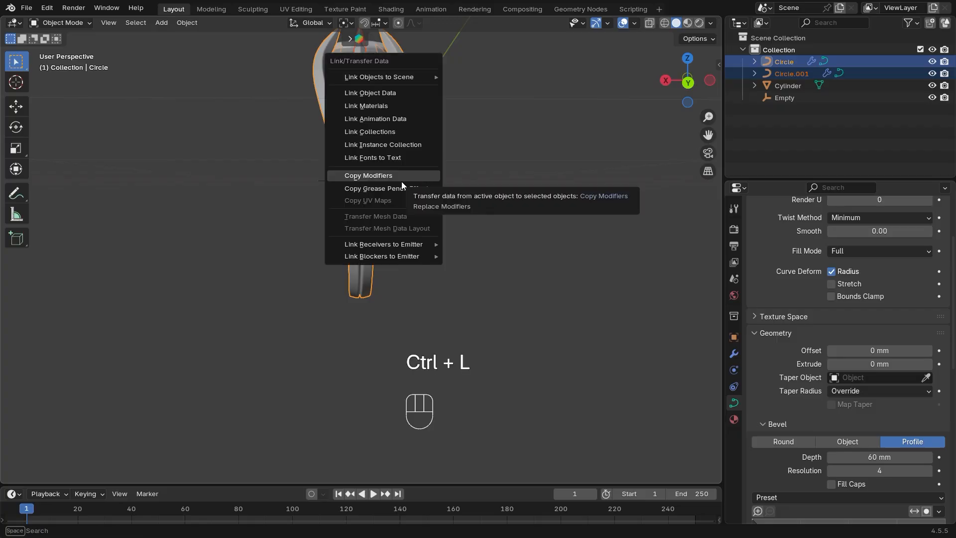
pyautogui.click(401, 181)
pyautogui.moveTo(401, 187); pyautogui.dragTo(528, 214, button='middle')
pyautogui.click(734, 354)
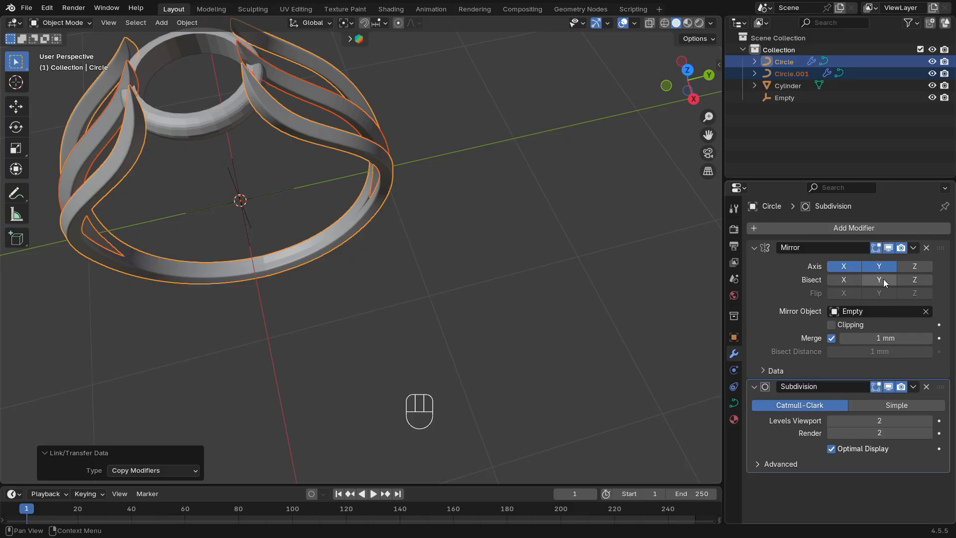
# - Try the four-armed band without X-axis mirroring and restore it
pyautogui.click(843, 266)
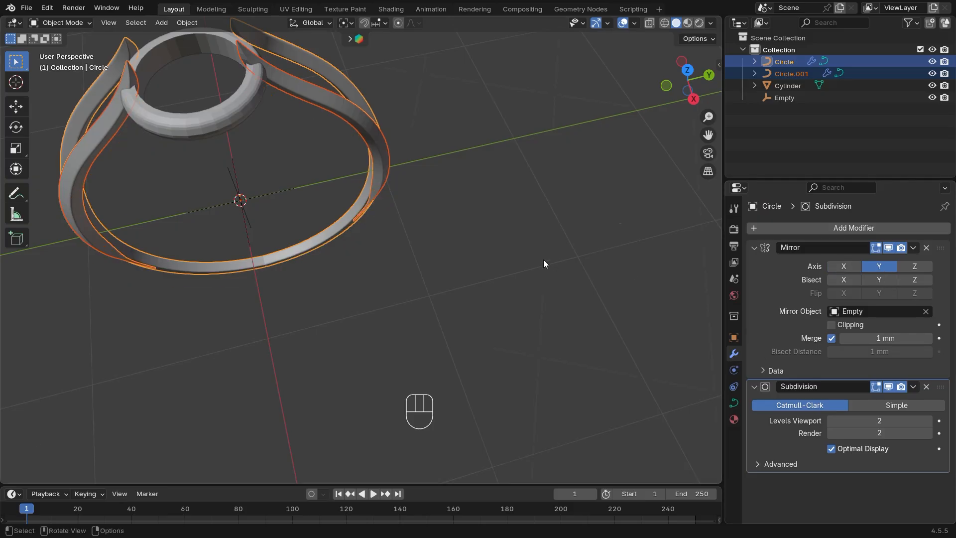
pyautogui.moveTo(543, 259); pyautogui.dragTo(423, 239, button='middle')
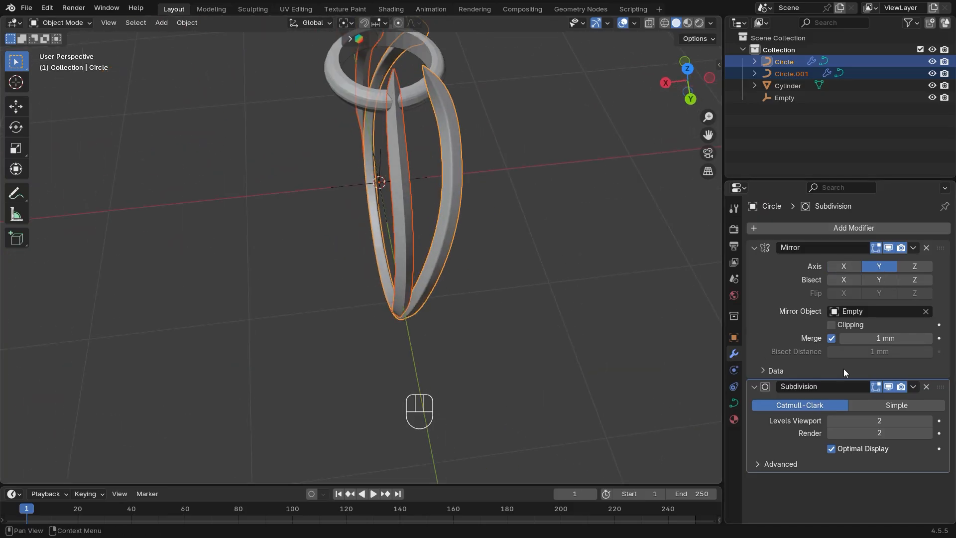
pyautogui.click(849, 268)
# - Turn off X-axis mirroring in the support arc's Mirror modifier, keeping only the Y axis
pyautogui.moveTo(450, 285); pyautogui.dragTo(518, 303, button='middle')
pyautogui.click(456, 212)
pyautogui.click(456, 211)
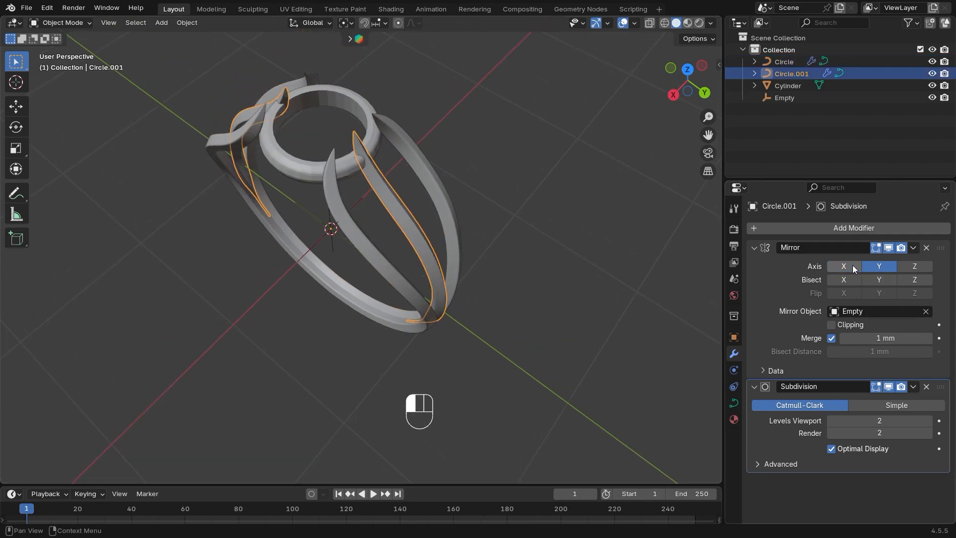
# - Delete the round cylinder setting between the arms
pyautogui.moveTo(611, 289); pyautogui.dragTo(528, 294, button='middle')
pyautogui.keyDown('ctrl'); pyautogui.moveTo(513, 219); pyautogui.dragTo(492, 329, button='middle'); pyautogui.keyUp('ctrl')
pyautogui.moveTo(492, 329); pyautogui.dragTo(486, 304, button='middle')
pyautogui.keyDown('ctrl'); pyautogui.moveTo(485, 304); pyautogui.dragTo(461, 219, button='middle'); pyautogui.keyUp('ctrl')
pyautogui.keyDown('shift'); pyautogui.moveTo(458, 219); pyautogui.dragTo(473, 309, button='middle'); pyautogui.keyUp('shift')
pyautogui.click(388, 222)
pyautogui.keyDown('ctrl'); pyautogui.moveTo(388, 222); pyautogui.dragTo(384, 297, button='middle'); pyautogui.keyUp('ctrl')
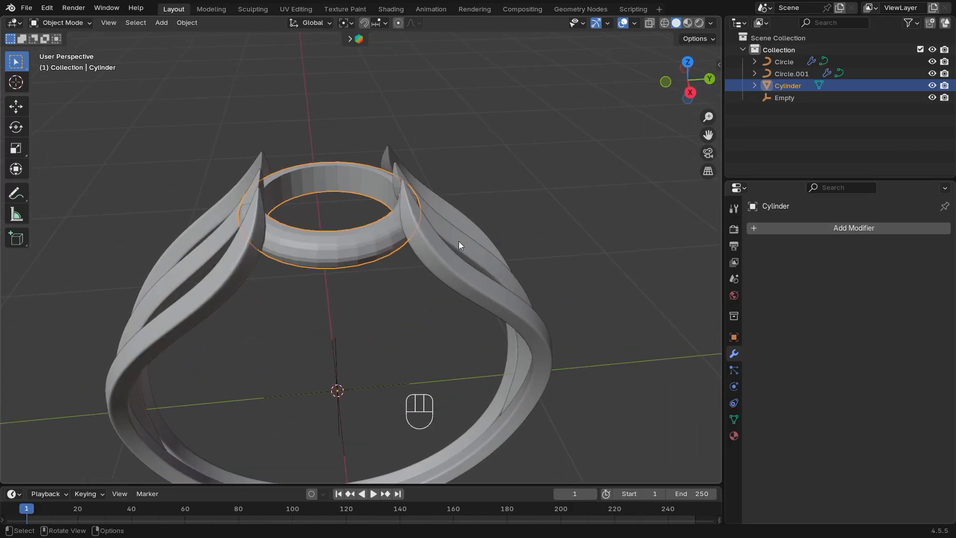
pyautogui.moveTo(357, 247); pyautogui.dragTo(335, 390, button='middle')
pyautogui.press('Delete')
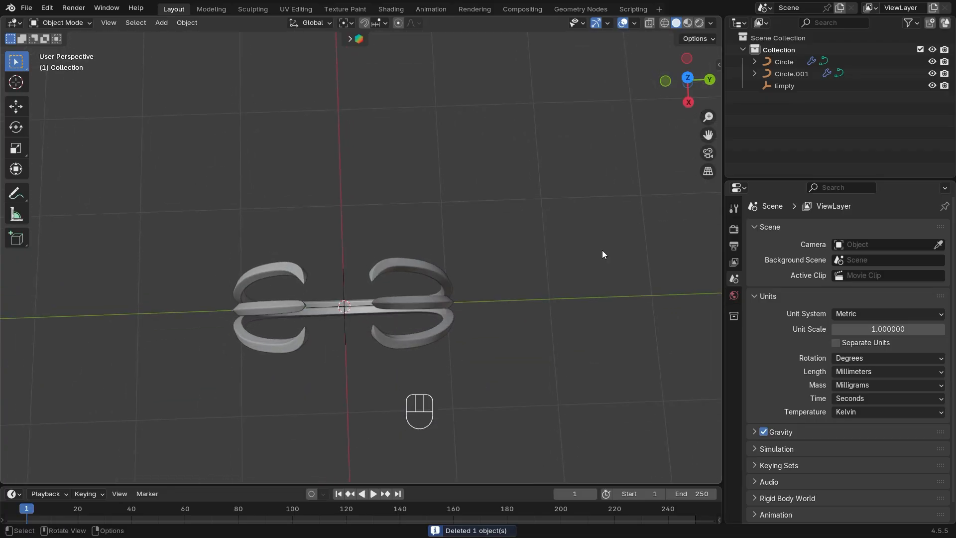
# - Add a mesh circle at the ring's center and scale it by about 0.403
pyautogui.hotkey('shift', 'a')
pyautogui.moveTo(553, 305)
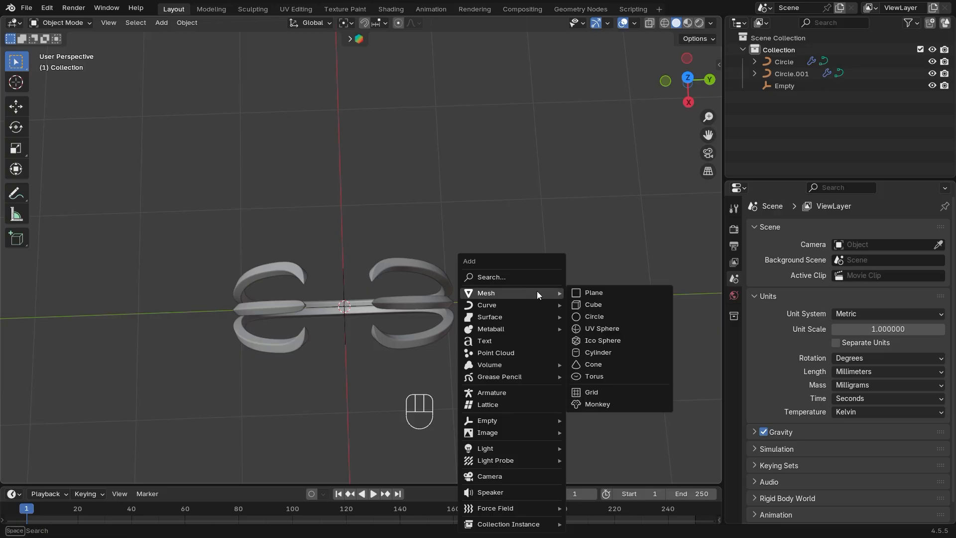
pyautogui.click(593, 315)
pyautogui.press('s')
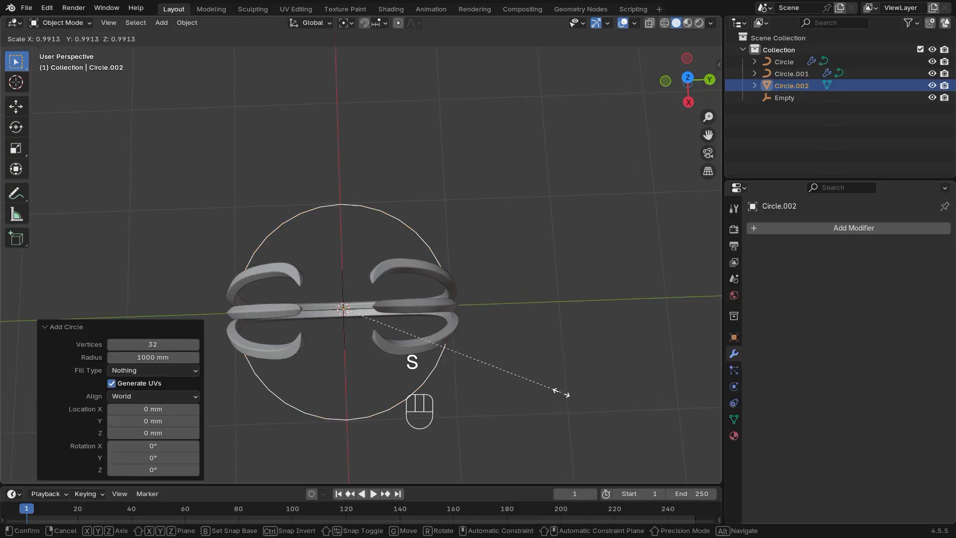
pyautogui.click(428, 356)
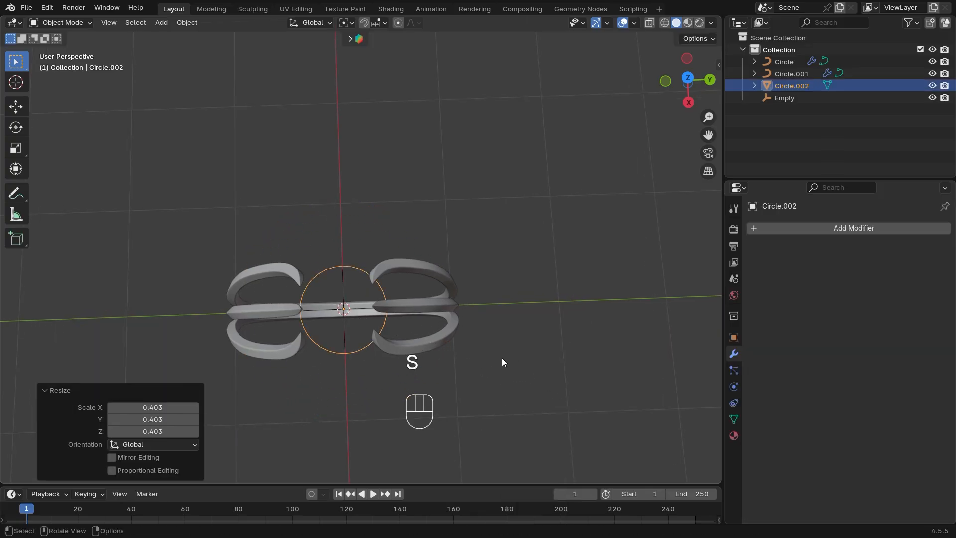
# - Convert the new mesh circle to a curve
pyautogui.rightClick(341, 345)
pyautogui.moveTo(344, 339)
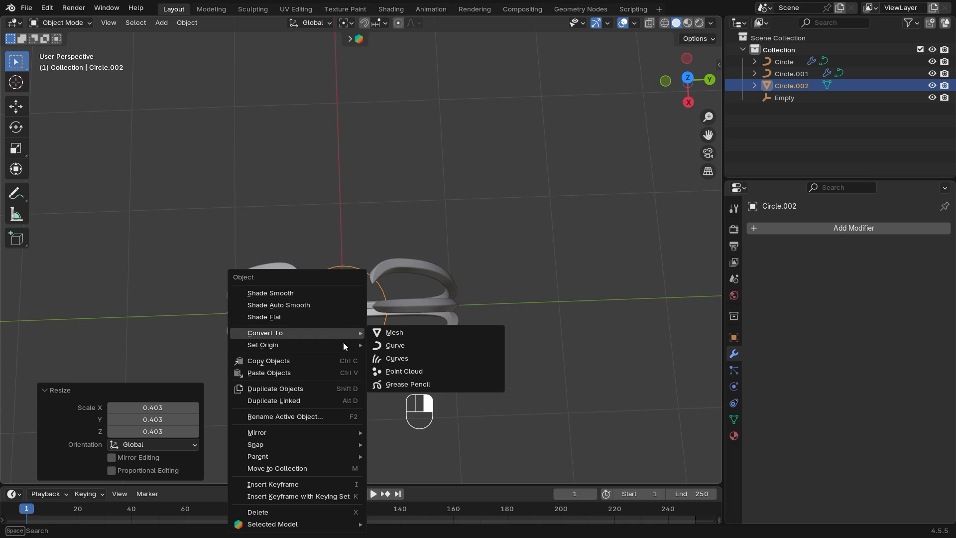
pyautogui.click(392, 343)
pyautogui.keyDown('shift'); pyautogui.scroll(-2, 453, 360); pyautogui.keyUp('shift')
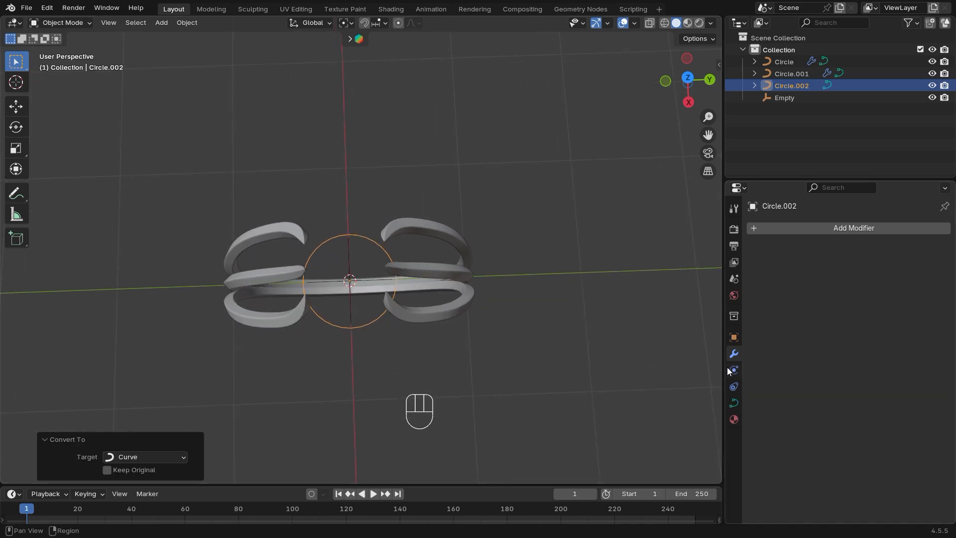
# - Give the circle curve a Profile bevel with a depth of 60 mm
pyautogui.click(734, 402)
pyautogui.scroll(-5, 846, 428)
pyautogui.click(913, 418)
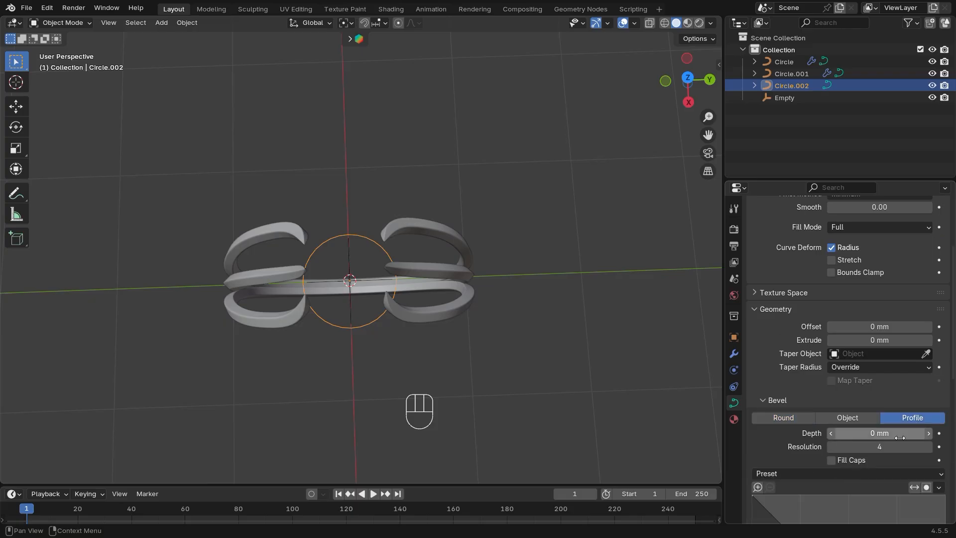
pyautogui.click(880, 437)
pyautogui.write('60')
pyautogui.press('Return')
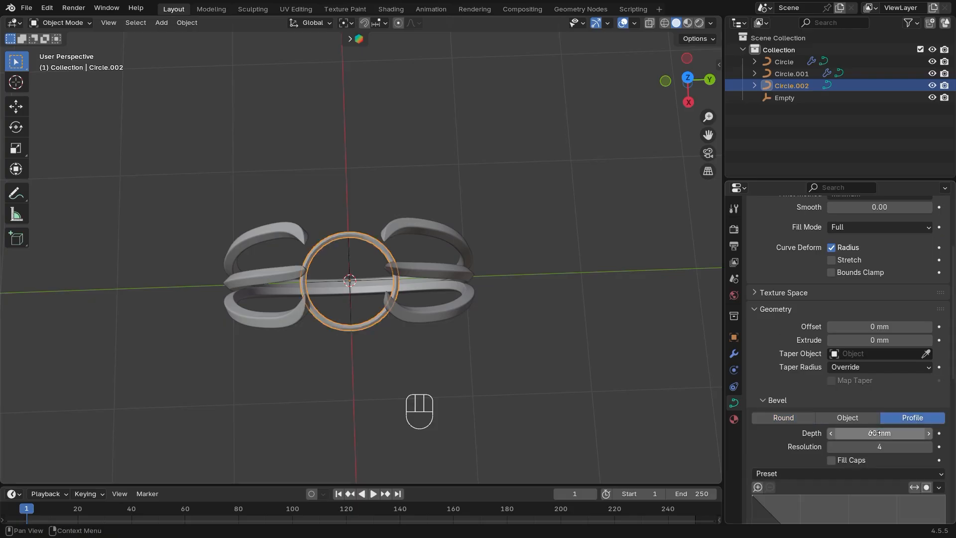
# - Raise the beveled circle about 1029 mm along Z so it sits between the arm tips
pyautogui.moveTo(399, 337); pyautogui.dragTo(417, 287, button='middle')
pyautogui.press('g')
pyautogui.press('z')
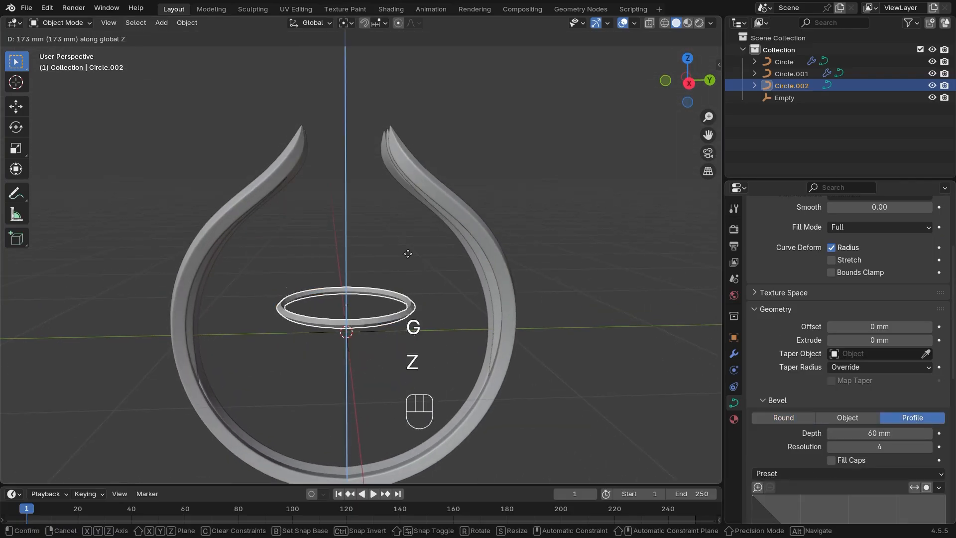
pyautogui.click(393, 121)
# - Try resizing the raised circle and clearing its scale in Object Mode, undoing the changes
pyautogui.moveTo(393, 121); pyautogui.dragTo(573, 354, button='middle')
pyautogui.scroll(2, 568, 317)
pyautogui.moveTo(573, 353); pyautogui.dragTo(606, 381, button='middle')
pyautogui.scroll(2, 599, 345)
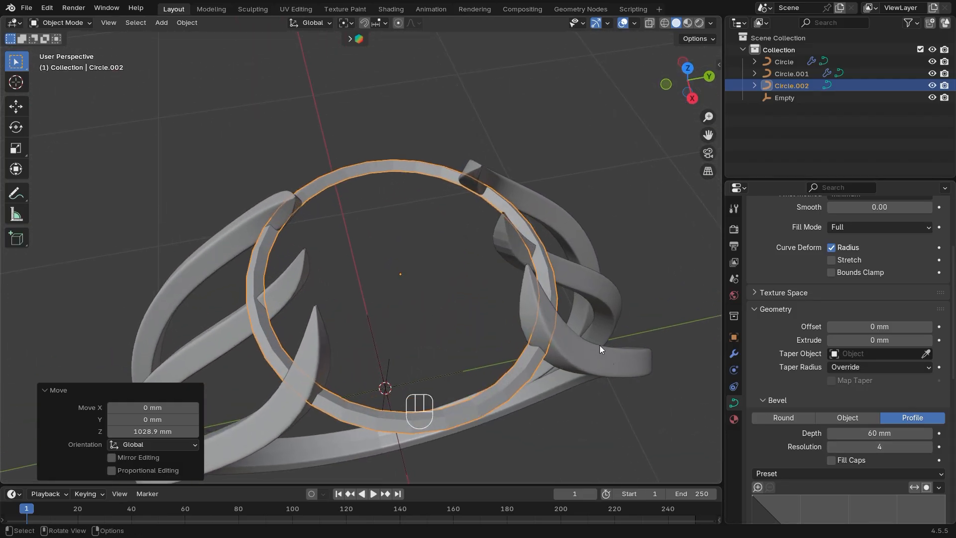
pyautogui.press('s')
pyautogui.click(560, 357)
pyautogui.moveTo(559, 357); pyautogui.dragTo(557, 104, button='middle')
pyautogui.hotkey('ctrl', 'z')
pyautogui.hotkey('alt', 's')
pyautogui.hotkey('alt', 's')
pyautogui.hotkey('ctrl', 'z')
pyautogui.hotkey('alt', 's')
pyautogui.hotkey('alt', 's')
pyautogui.hotkey('alt', 's')
pyautogui.hotkey('alt', 's')
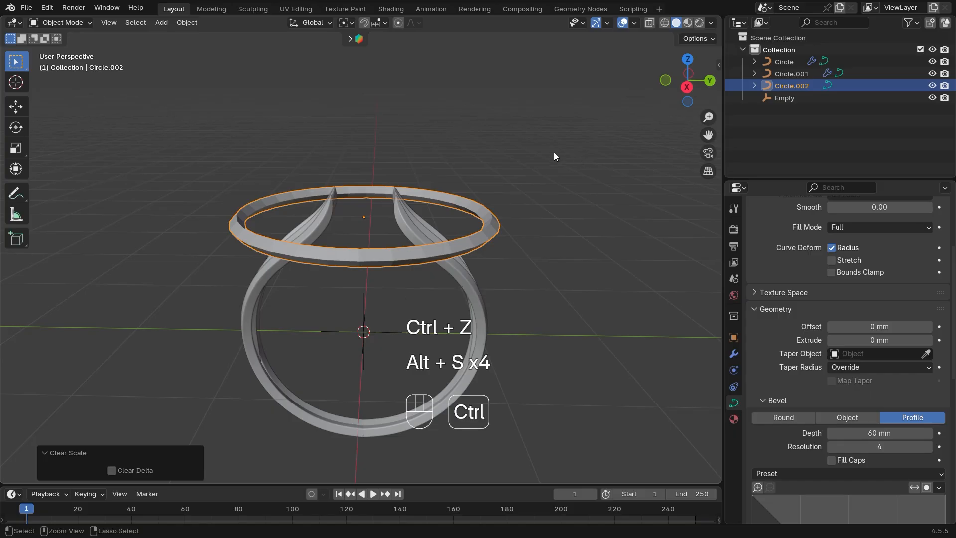
pyautogui.hotkey('ctrl', 'z')
# - In Edit Mode, thicken all of the circle's control points by a radius factor of about 2.83
pyautogui.moveTo(488, 194); pyautogui.dragTo(504, 214, button='middle')
pyautogui.click(517, 231)
pyautogui.click(392, 240)
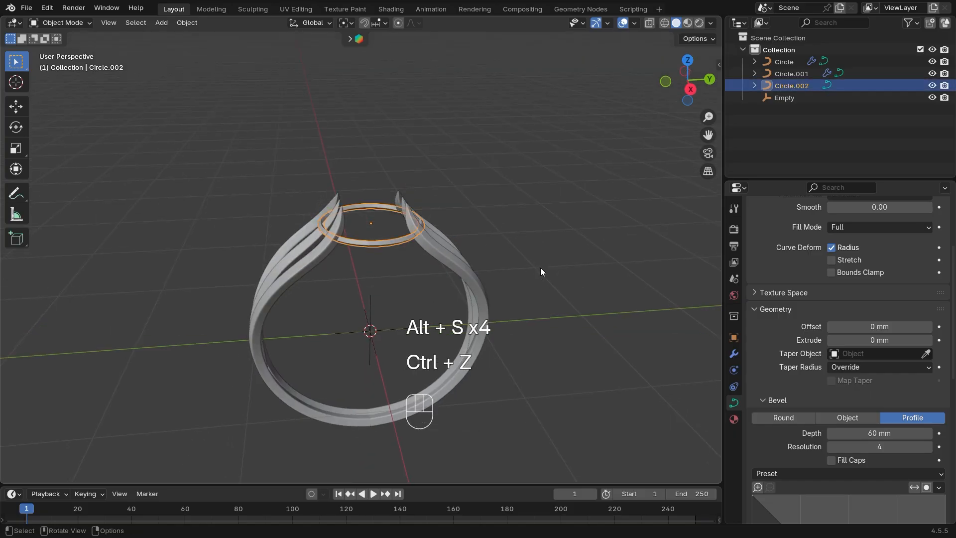
pyautogui.press('Tab')
pyautogui.keyDown('ctrl'); pyautogui.moveTo(564, 286); pyautogui.dragTo(559, 247, button='middle'); pyautogui.keyUp('ctrl')
pyautogui.hotkey('alt', 's')
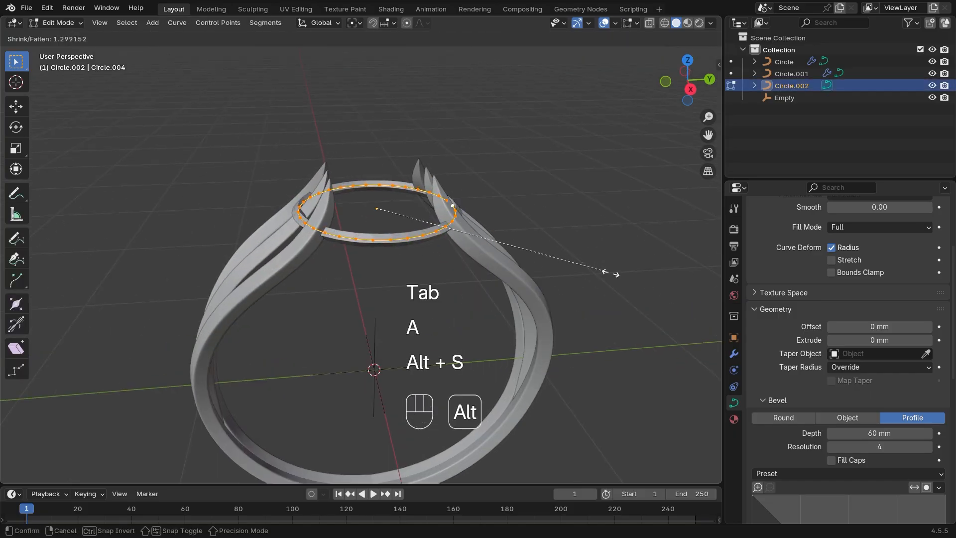
pyautogui.click(161, 358)
# - Scale the circle's control points down to fit between the arms and return to Object Mode
pyautogui.moveTo(343, 374)
pyautogui.mouseDown(button='middle')
pyautogui.moveTo(398, 363)
pyautogui.moveTo(343, 381)
pyautogui.mouseUp(button='middle')
pyautogui.press('s')
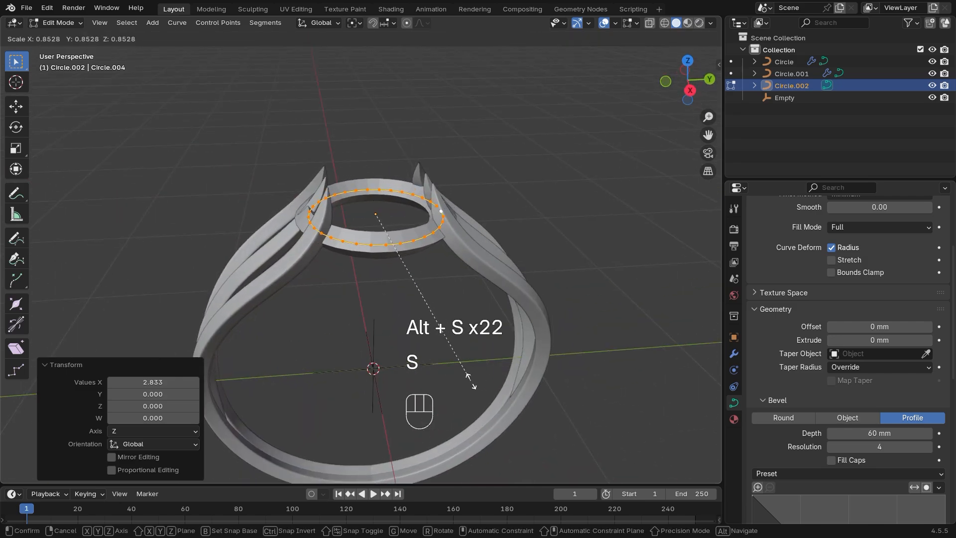
pyautogui.click(430, 362)
pyautogui.moveTo(431, 362); pyautogui.dragTo(486, 279, button='middle')
pyautogui.moveTo(486, 279); pyautogui.dragTo(528, 219, button='middle')
pyautogui.keyDown('shift'); pyautogui.moveTo(528, 219); pyautogui.dragTo(505, 318, button='middle'); pyautogui.keyUp('shift')
pyautogui.moveTo(505, 319); pyautogui.dragTo(481, 342, button='middle')
pyautogui.press('Tab')
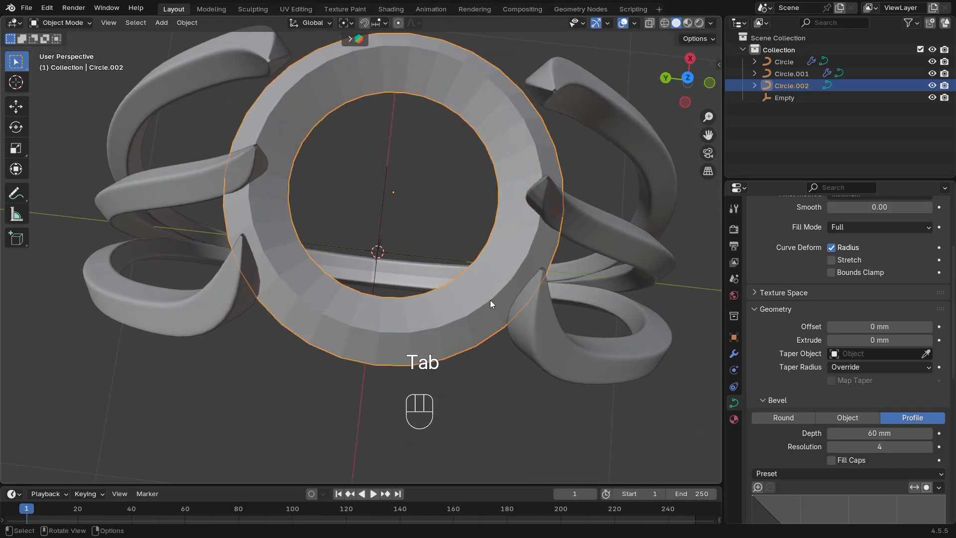
# - Add a level 2 Subdivision modifier to the circular setting and shade it smooth
pyautogui.hotkey('ctrl', '2')
pyautogui.moveTo(439, 307); pyautogui.dragTo(455, 133, button='middle')
pyautogui.rightClick(455, 133)
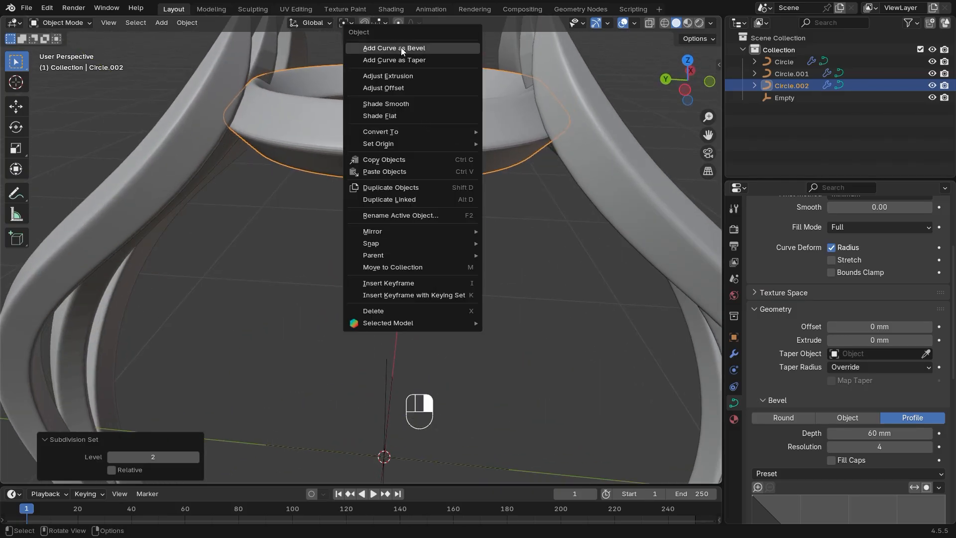
pyautogui.click(402, 105)
# - Lower the circular setting along Z between the arms
pyautogui.moveTo(402, 105); pyautogui.dragTo(380, 219, button='middle')
pyautogui.press('g')
pyautogui.press('z')
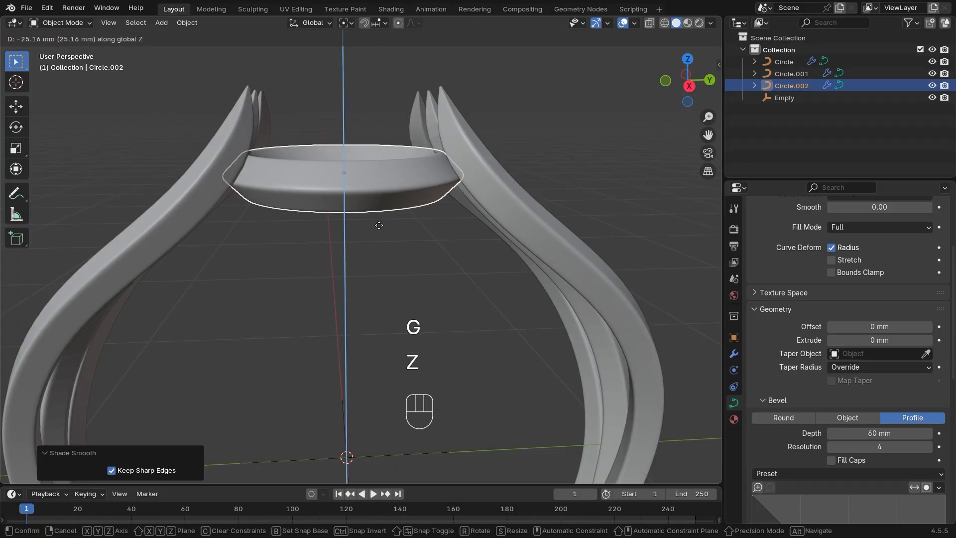
pyautogui.click(373, 247)
# - In Edit Mode, scale the setting's control points up by about 1.2
pyautogui.press('Tab')
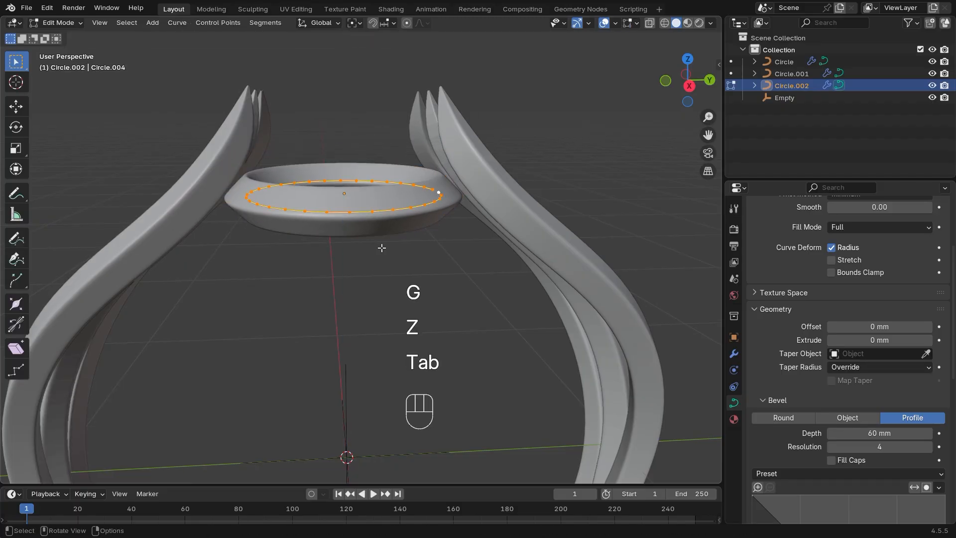
pyautogui.moveTo(382, 248); pyautogui.dragTo(566, 193, button='middle')
pyautogui.press('s')
pyautogui.click(391, 293)
# - In the right orthographic view with X-ray on, enlarge the setting's control points by about 1.055 toward the arms
pyautogui.click(696, 82)
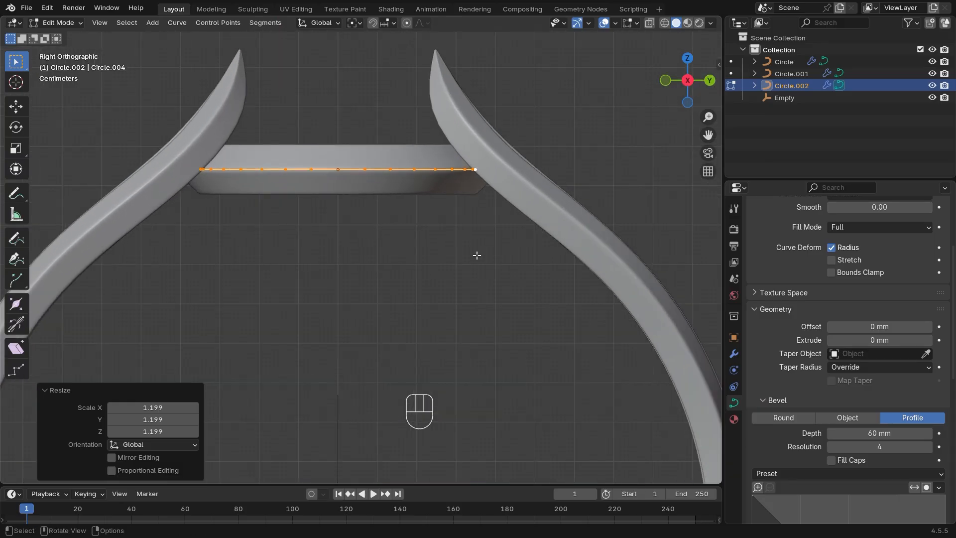
pyautogui.click(650, 23)
pyautogui.keyDown('ctrl'); pyautogui.moveTo(512, 179); pyautogui.dragTo(467, 309, button='middle'); pyautogui.keyUp('ctrl')
pyautogui.press('s')
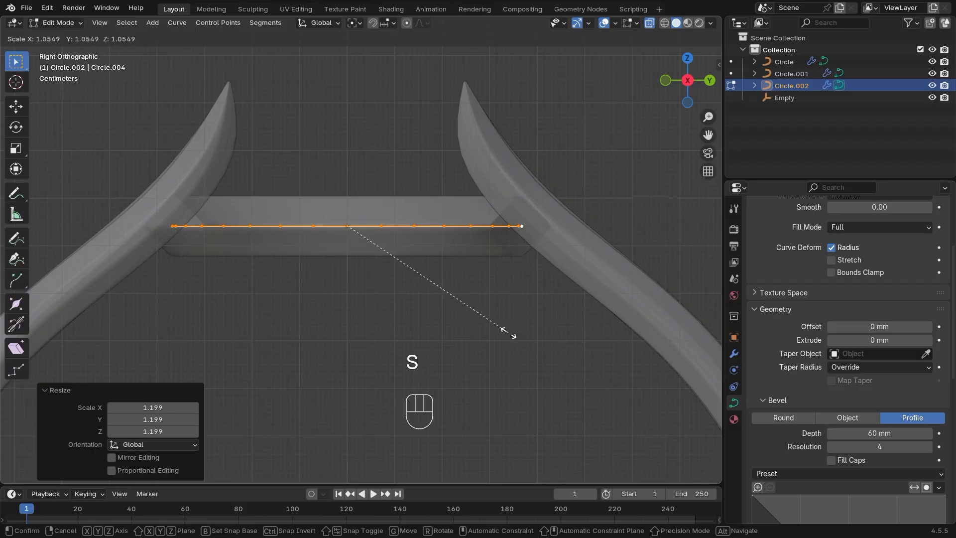
pyautogui.click(508, 333)
# - Lower the setting's control points about 50 mm along Z and return to the right orthographic view
pyautogui.press('g')
pyautogui.press('z')
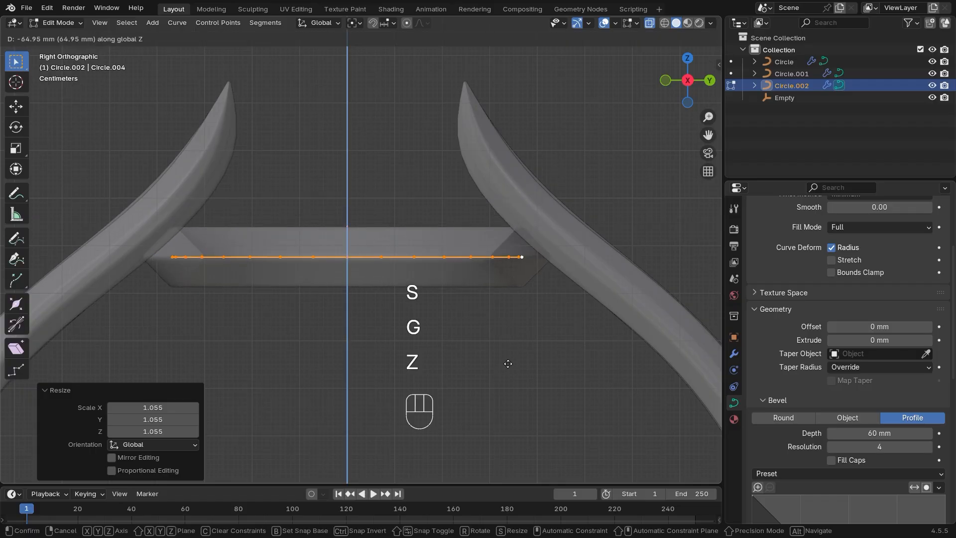
pyautogui.click(508, 357)
pyautogui.moveTo(508, 356); pyautogui.dragTo(721, 93, button='middle')
pyautogui.click(690, 88)
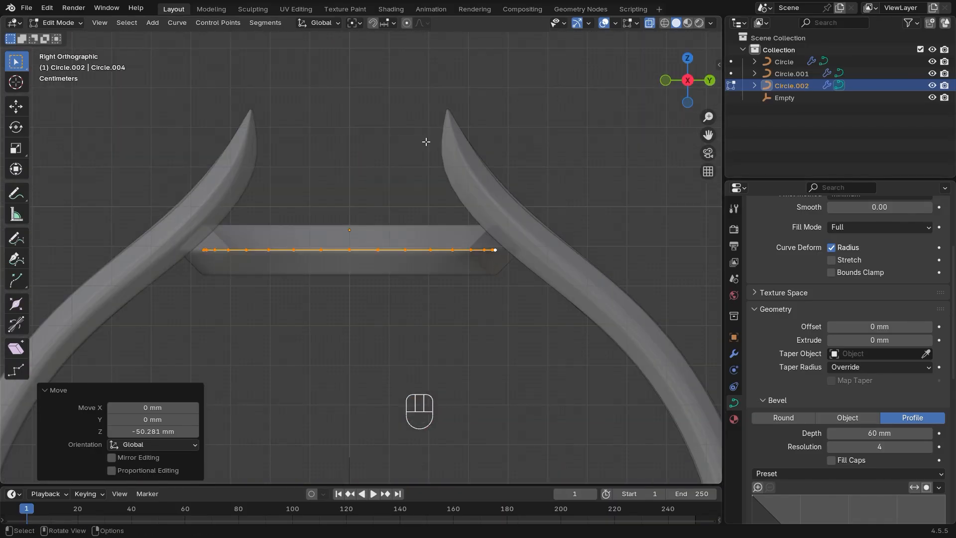
# - Leave the setting's Edit Mode and open the outer arm's curve for control-point editing
pyautogui.click(792, 74)
pyautogui.keyDown('shift'); pyautogui.moveTo(644, 139); pyautogui.dragTo(570, 222, button='middle'); pyautogui.keyUp('shift')
pyautogui.press('Tab')
pyautogui.moveTo(507, 89); pyautogui.dragTo(423, 135)
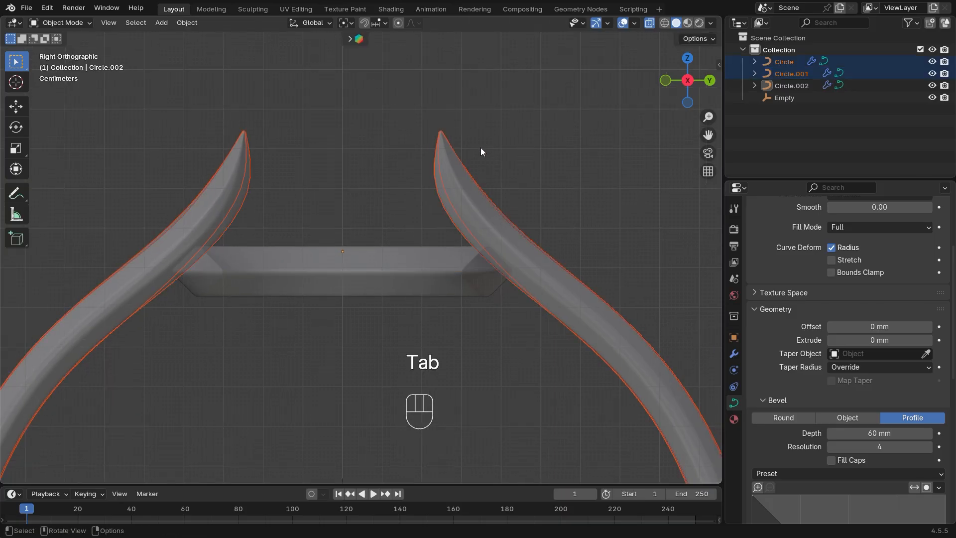
pyautogui.moveTo(521, 143); pyautogui.dragTo(549, 214, button='middle')
pyautogui.press('Tab')
pyautogui.press('Tab')
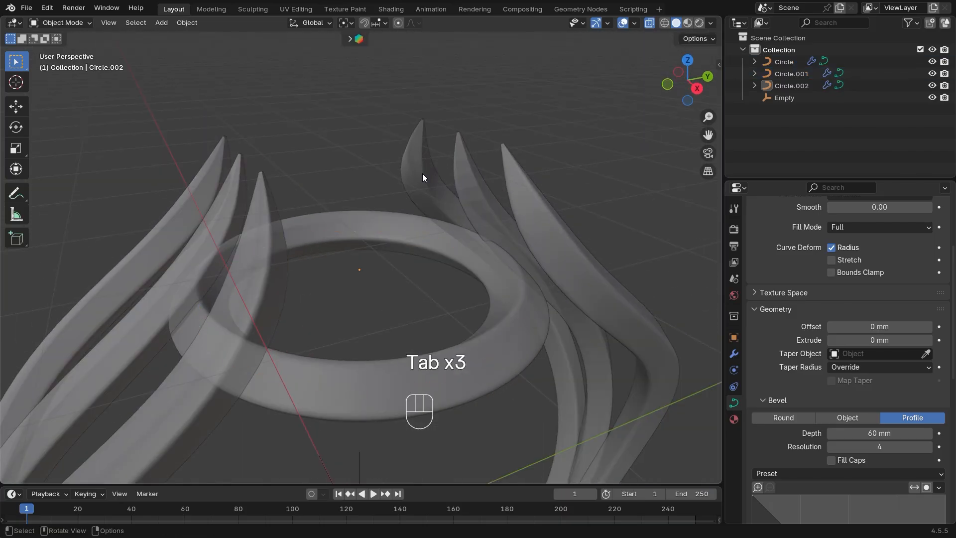
pyautogui.click(422, 173)
pyautogui.press('Tab')
pyautogui.moveTo(433, 192); pyautogui.dragTo(396, 179, button='middle')
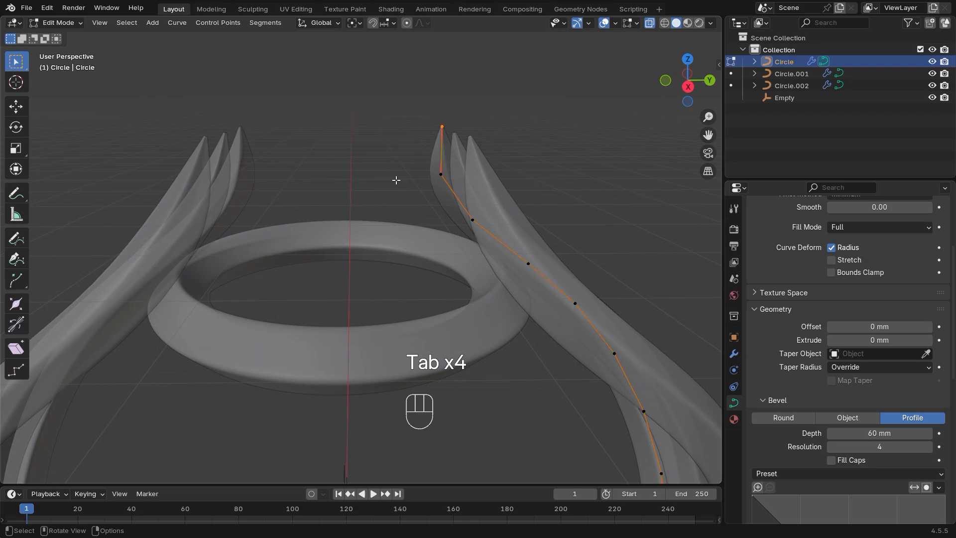
# - In the right orthographic view, move the outer arm's upper three control points about 45 mm inward along Y and 54 mm down
pyautogui.click(685, 87)
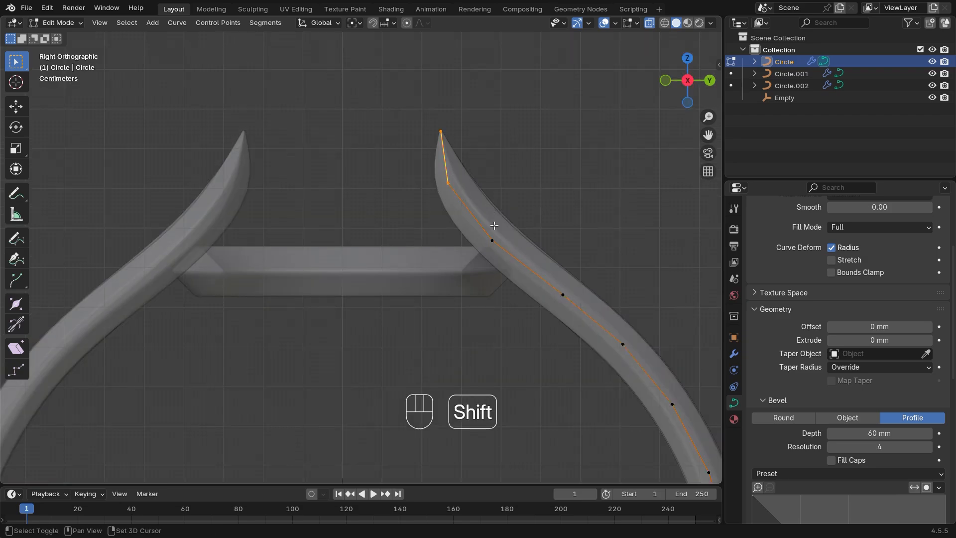
pyautogui.keyDown('ctrl'); pyautogui.moveTo(488, 303); pyautogui.dragTo(495, 285, button='middle'); pyautogui.keyUp('ctrl')
pyautogui.keyDown('shift'); pyautogui.moveTo(495, 285); pyautogui.dragTo(463, 242, button='middle'); pyautogui.keyUp('shift')
pyautogui.press('g')
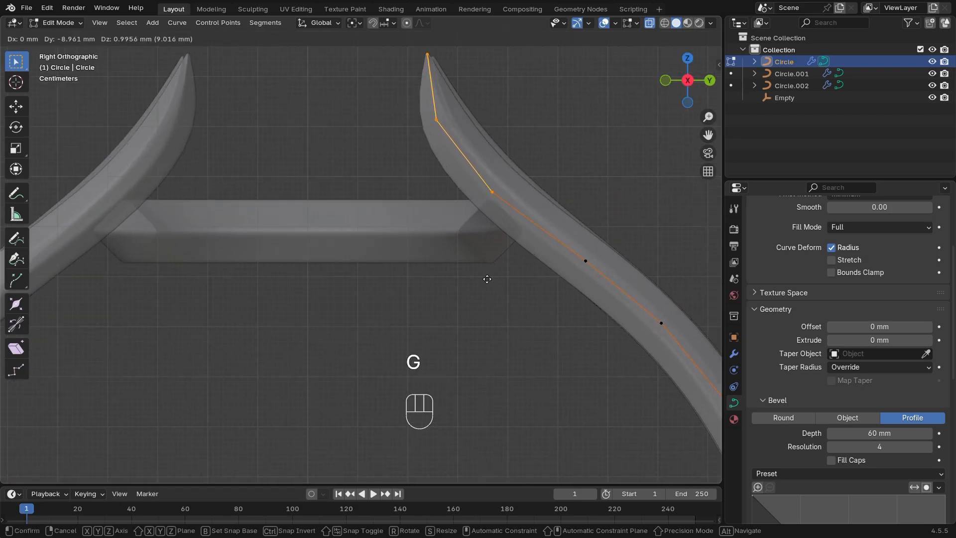
pyautogui.click(470, 305)
pyautogui.moveTo(470, 306); pyautogui.dragTo(471, 269, button='middle')
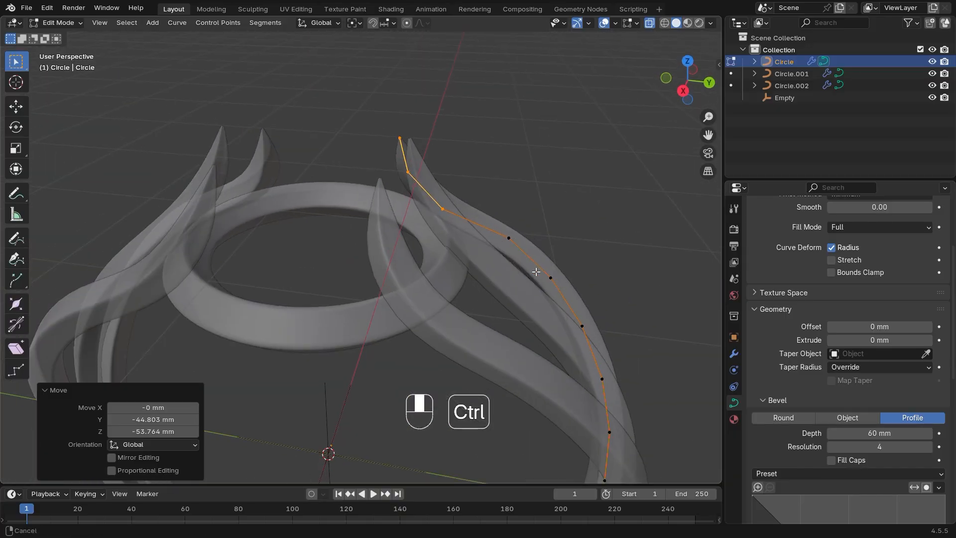
# - Open the middle support arc for editing and move its upper control points about 21 mm outward along Y and 15 mm up
pyautogui.moveTo(489, 180); pyautogui.dragTo(484, 155, button='middle')
pyautogui.press('Tab')
pyautogui.moveTo(412, 122); pyautogui.dragTo(413, 123)
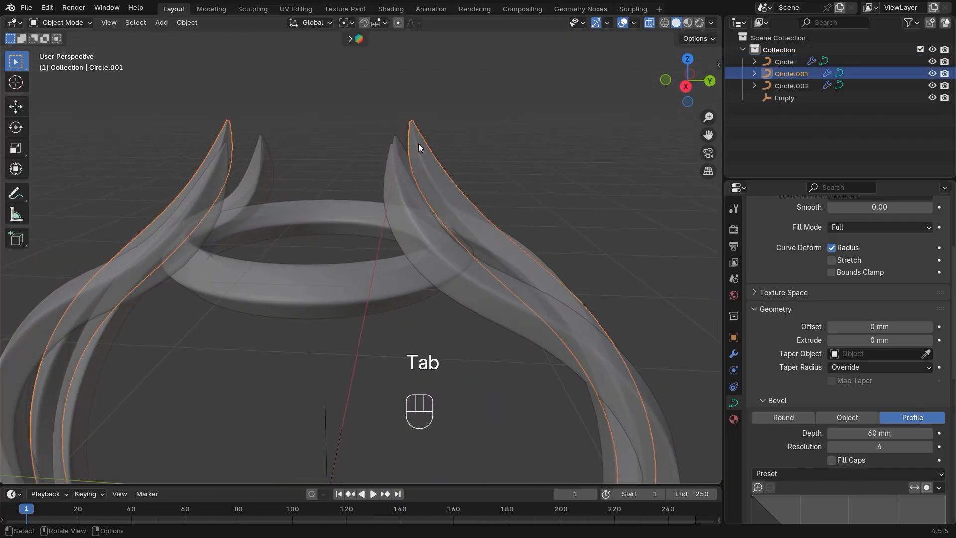
pyautogui.press('Tab')
pyautogui.moveTo(465, 233); pyautogui.dragTo(509, 240, button='middle')
pyautogui.keyDown('shift'); pyautogui.moveTo(576, 252); pyautogui.dragTo(548, 267, button='middle'); pyautogui.keyUp('shift')
pyautogui.moveTo(548, 267); pyautogui.dragTo(433, 289, button='middle')
pyautogui.click(688, 87)
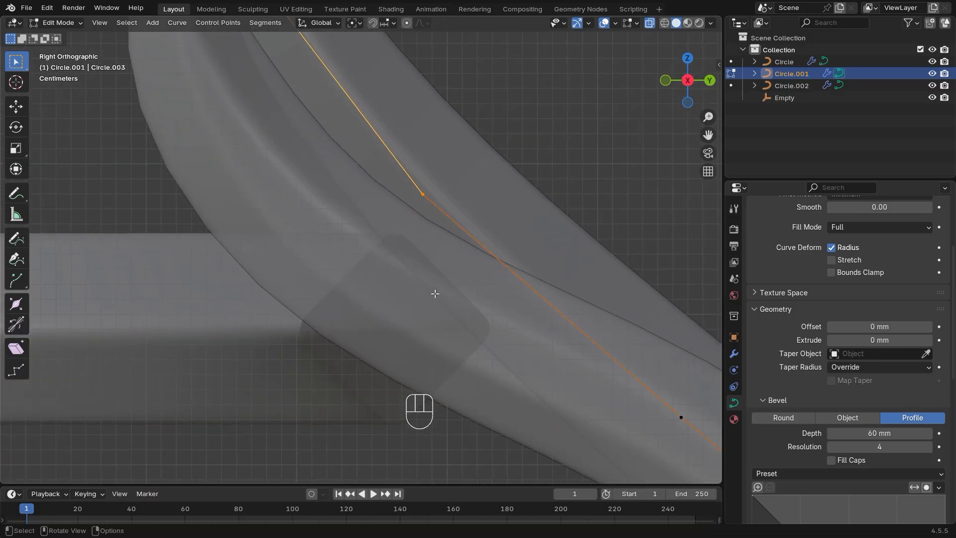
pyautogui.press('g')
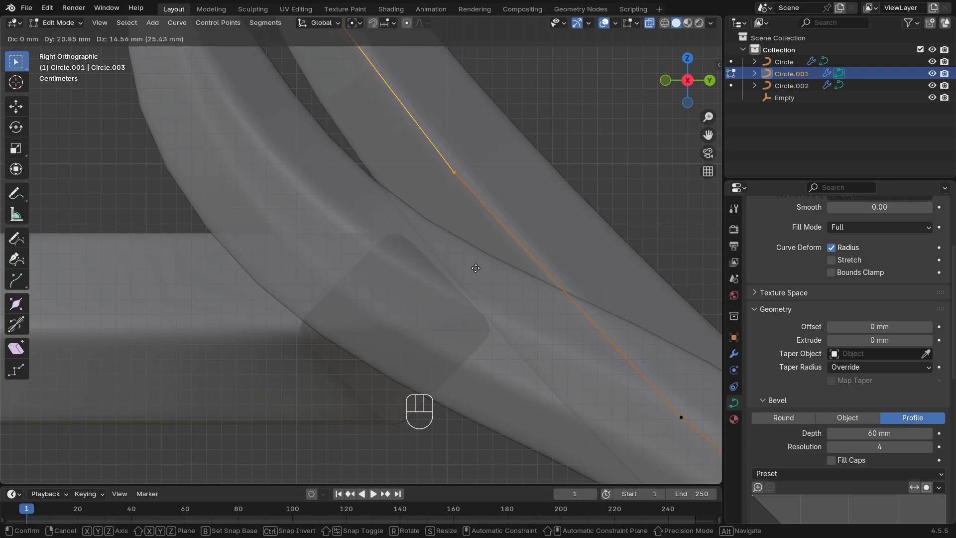
pyautogui.click(474, 269)
# - Try to reposition the middle arc's third control point in the right orthographic view and undo that move
pyautogui.keyDown('ctrl'); pyautogui.moveTo(453, 229); pyautogui.dragTo(450, 250, button='middle'); pyautogui.keyUp('ctrl')
pyautogui.keyDown('shift'); pyautogui.moveTo(462, 184); pyautogui.dragTo(475, 264, button='middle'); pyautogui.keyUp('shift')
pyautogui.click(457, 260)
pyautogui.click(686, 81)
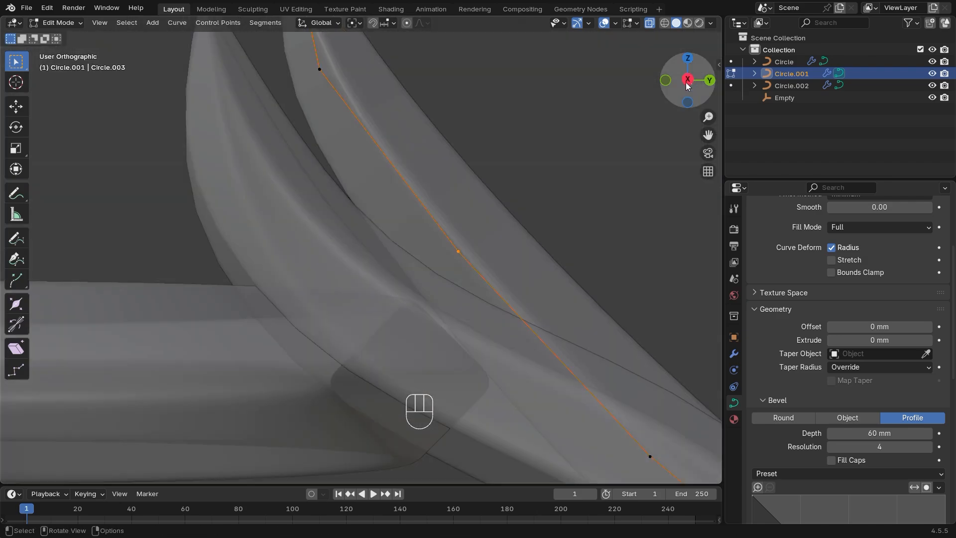
pyautogui.click(686, 82)
pyautogui.keyDown('ctrl'); pyautogui.moveTo(575, 233); pyautogui.dragTo(572, 249, button='middle'); pyautogui.keyUp('ctrl')
pyautogui.click(689, 78)
pyautogui.keyDown('ctrl'); pyautogui.moveTo(539, 214); pyautogui.dragTo(517, 253, button='middle'); pyautogui.keyUp('ctrl')
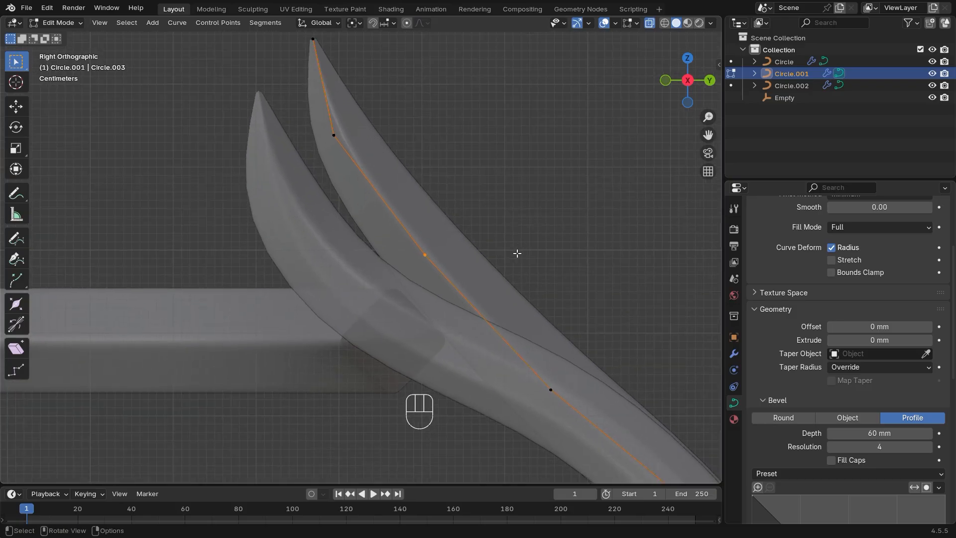
pyautogui.press('g')
pyautogui.click(495, 264)
pyautogui.hotkey('ctrl', 'z')
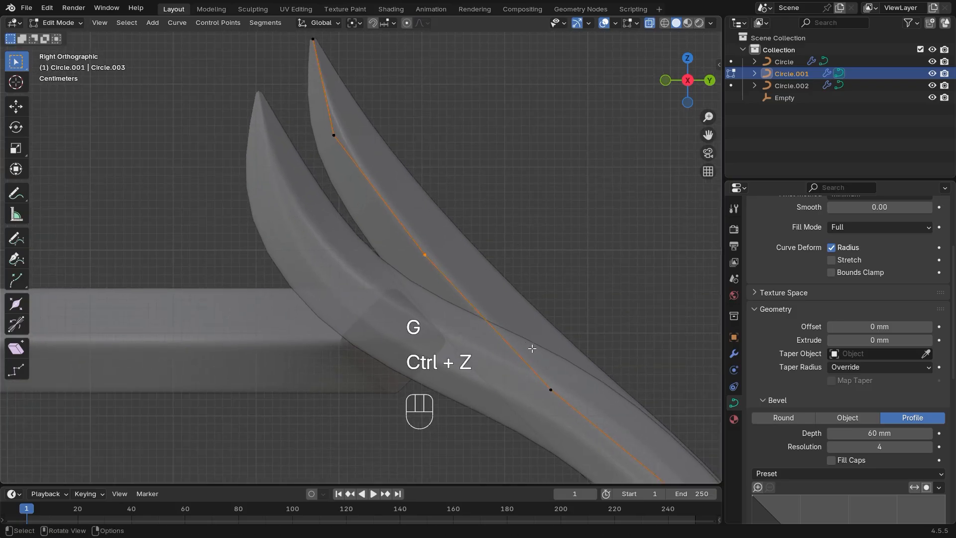
# - Move the middle arc's fourth control point slightly outward and up, and its third point about 15 mm inward and 9 mm down
pyautogui.press('g')
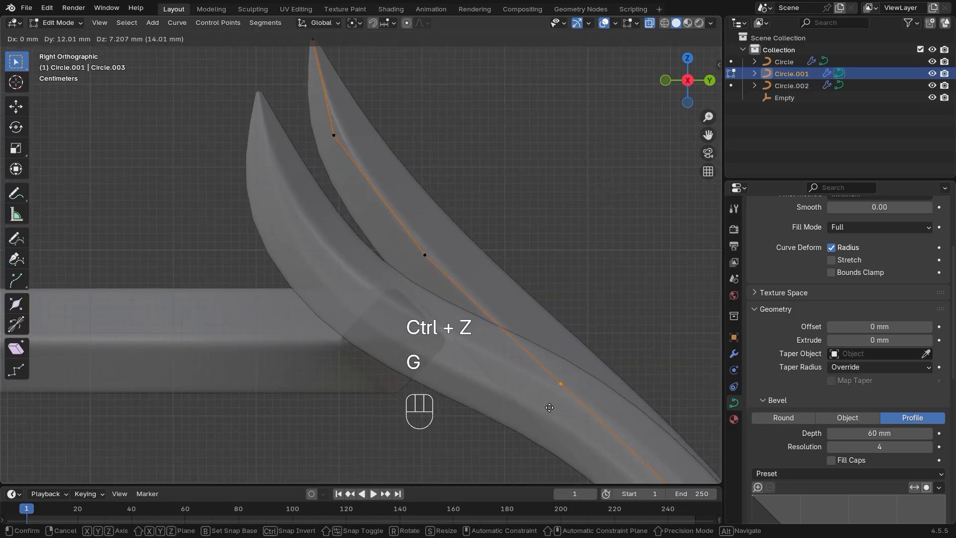
pyautogui.click(554, 404)
pyautogui.click(405, 271)
pyautogui.press('g')
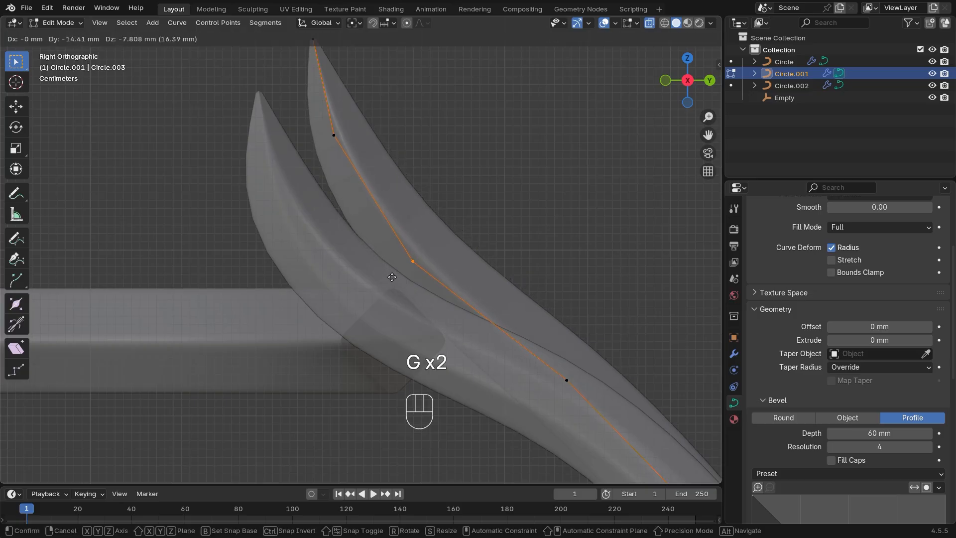
pyautogui.click(391, 277)
# - Turn off X-ray display and return the middle arc to Object Mode
pyautogui.moveTo(390, 277)
pyautogui.keyDown('ctrl'); pyautogui.mouseDown(button='middle')
pyautogui.moveTo(352, 335)
pyautogui.moveTo(397, 345)
pyautogui.moveTo(444, 398)
pyautogui.mouseUp(button='middle'); pyautogui.keyUp('ctrl')
pyautogui.hotkey('shift', 'z')
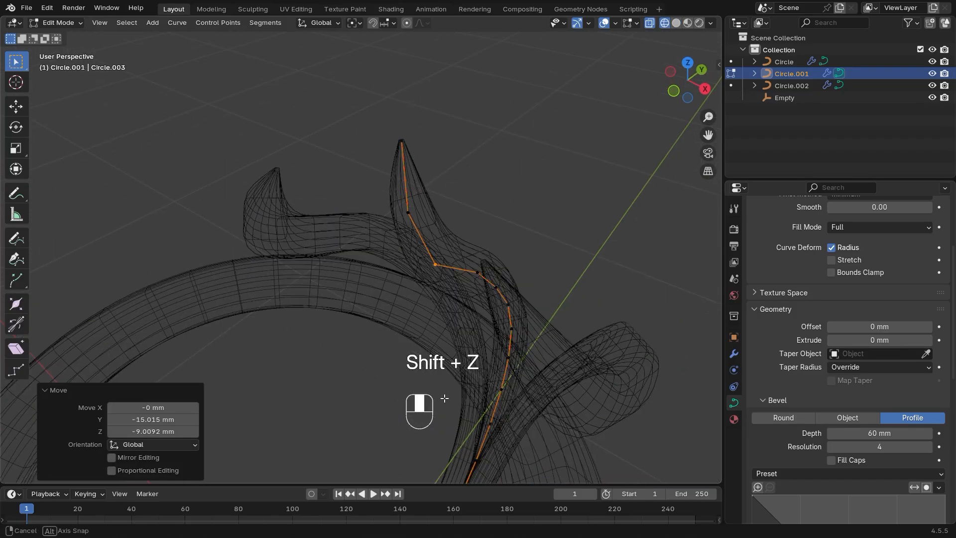
pyautogui.hotkey('shift', 'z')
pyautogui.click(650, 26)
pyautogui.keyDown('ctrl'); pyautogui.moveTo(533, 187); pyautogui.dragTo(522, 256, button='middle'); pyautogui.keyUp('ctrl')
pyautogui.moveTo(523, 257); pyautogui.dragTo(408, 309, button='middle')
pyautogui.press('Tab')
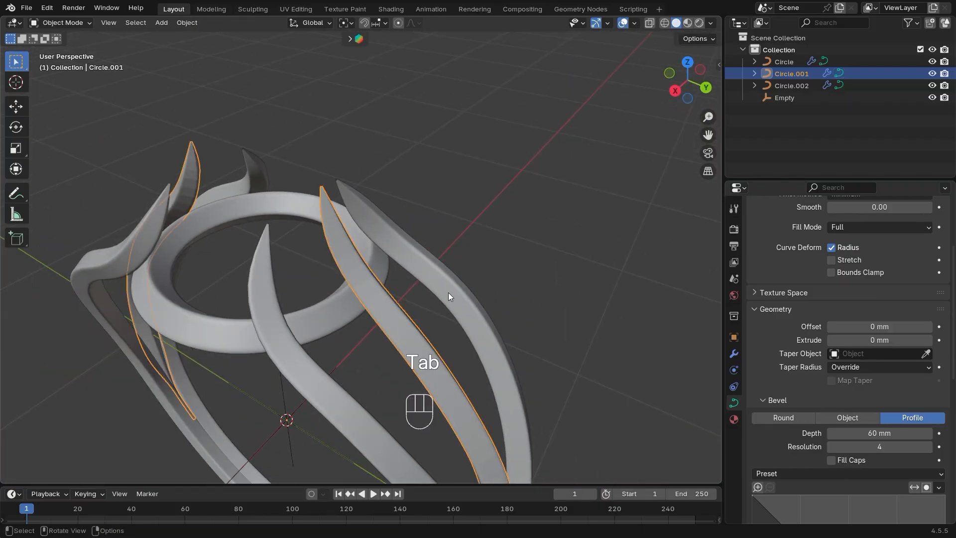
# - Apply Shade Smooth to all ring objects and clear the selection
pyautogui.press('a')
pyautogui.scroll(-1, 447, 291)
pyautogui.rightClick(438, 279)
pyautogui.click(559, 297)
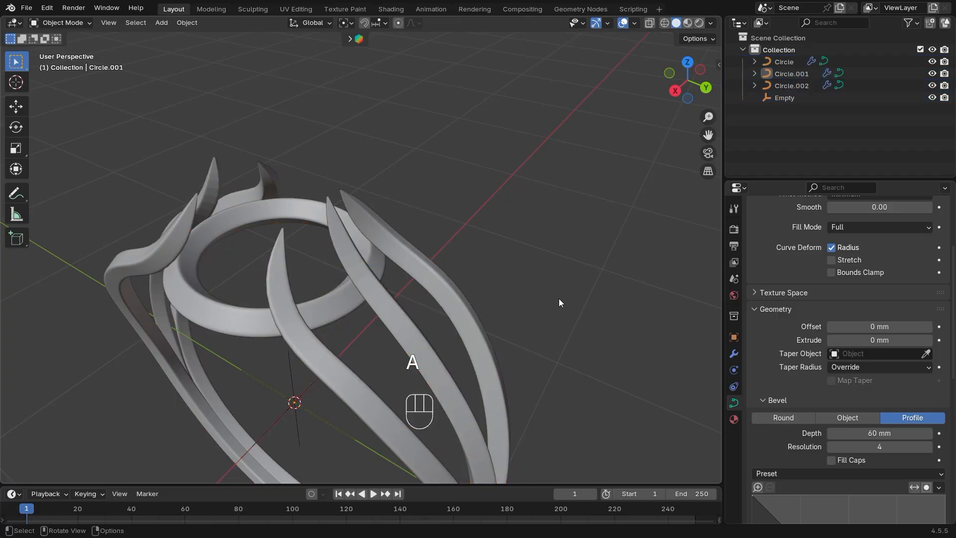
pyautogui.press('a')
pyautogui.rightClick(394, 253)
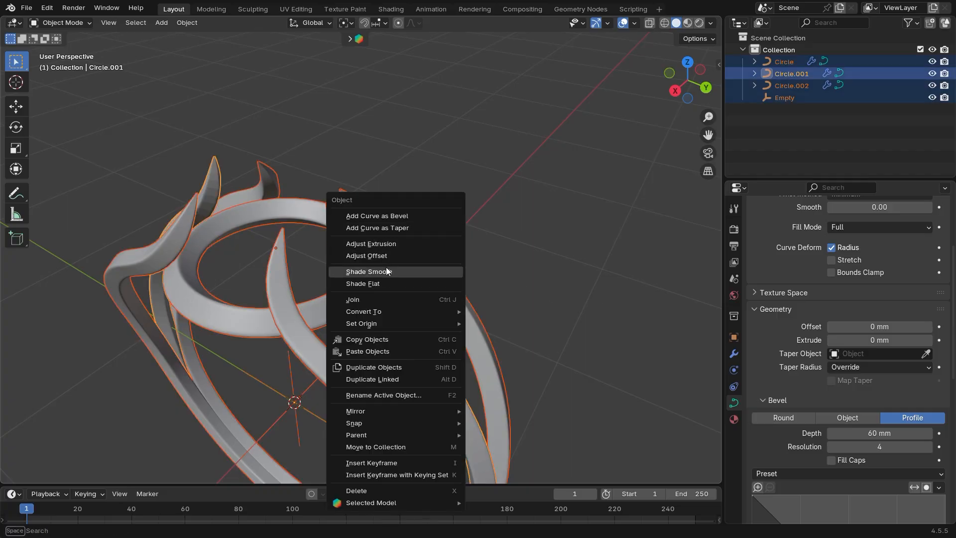
pyautogui.click(384, 270)
pyautogui.click(550, 302)
pyautogui.moveTo(549, 301); pyautogui.dragTo(390, 258, button='middle')
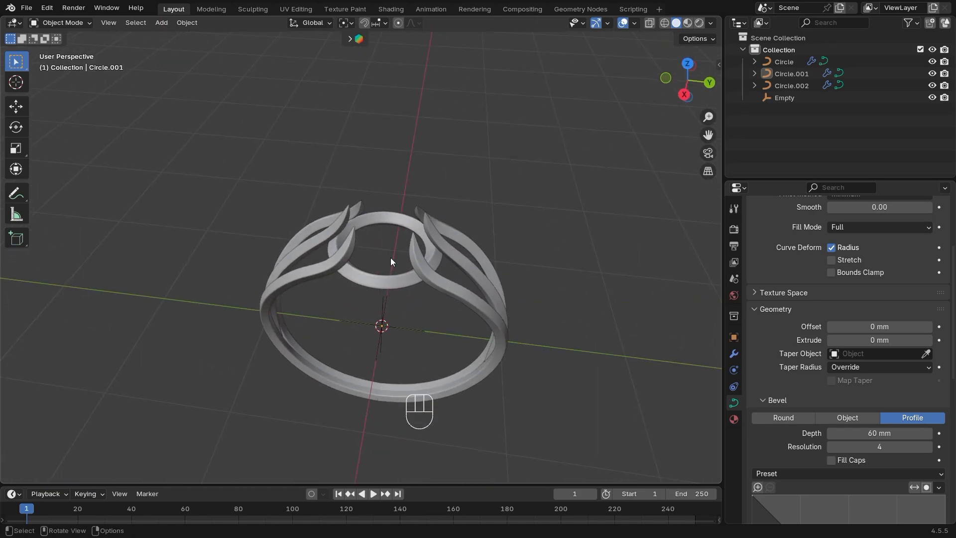
# - Add a mesh circle with 10 vertices at the ring's center
pyautogui.hotkey('shift', 'a')
pyautogui.moveTo(514, 297)
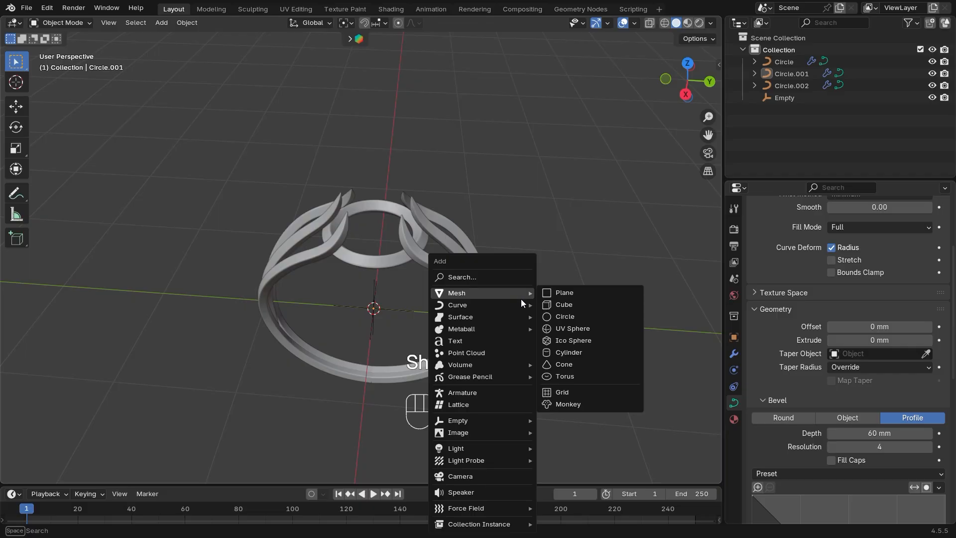
pyautogui.click(580, 318)
pyautogui.moveTo(150, 344); pyautogui.dragTo(150, 344)
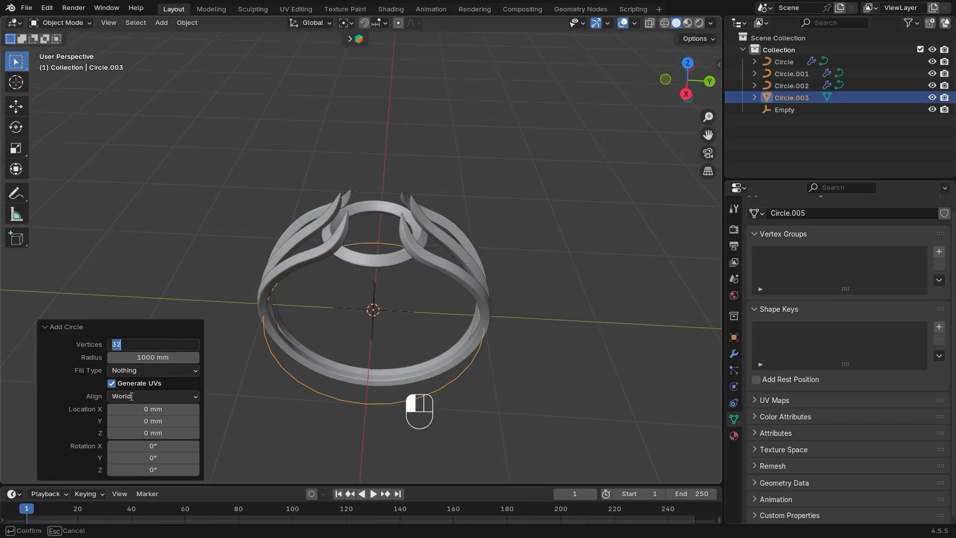
pyautogui.press('Return')
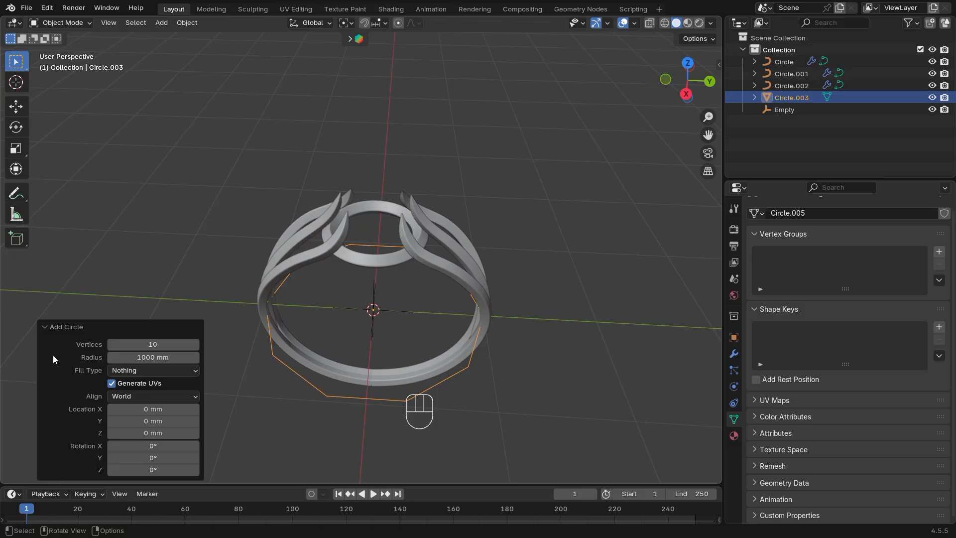
pyautogui.click(48, 329)
# - Raise the ten-sided circle along Z above the arm tips
pyautogui.moveTo(279, 368); pyautogui.dragTo(303, 381, button='middle')
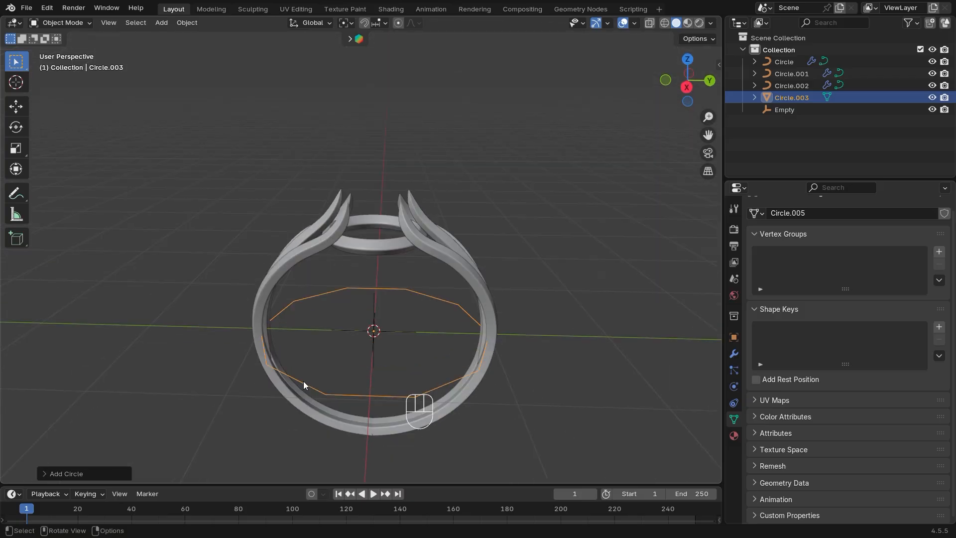
pyautogui.press('g')
pyautogui.press('z')
pyautogui.click(403, 198)
pyautogui.moveTo(403, 202); pyautogui.dragTo(416, 289, button='middle')
# - In Edit Mode, select every other edge of the ten-sided circle
pyautogui.press('Tab')
pyautogui.keyDown('ctrl'); pyautogui.moveTo(421, 259); pyautogui.dragTo(362, 281, button='middle'); pyautogui.keyUp('ctrl')
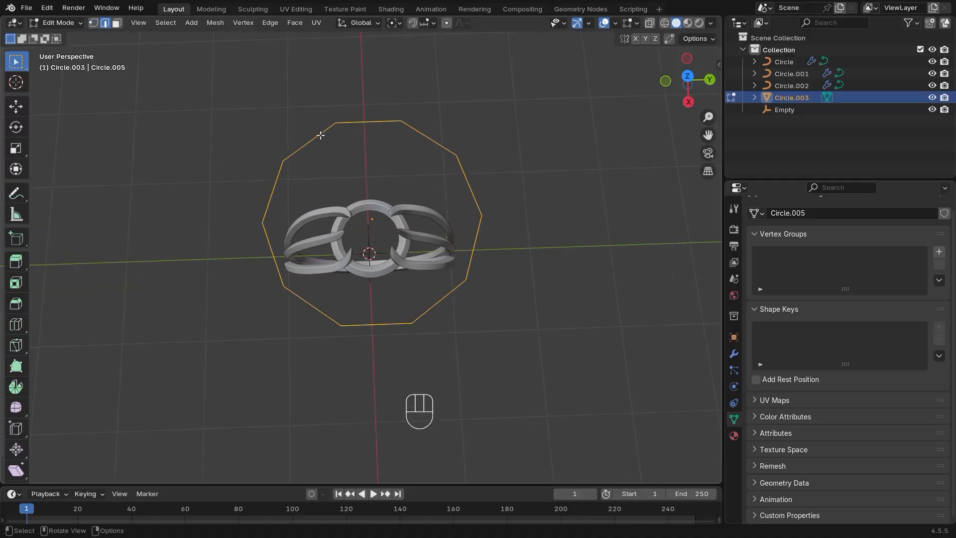
pyautogui.press('Tab')
pyautogui.press('Tab')
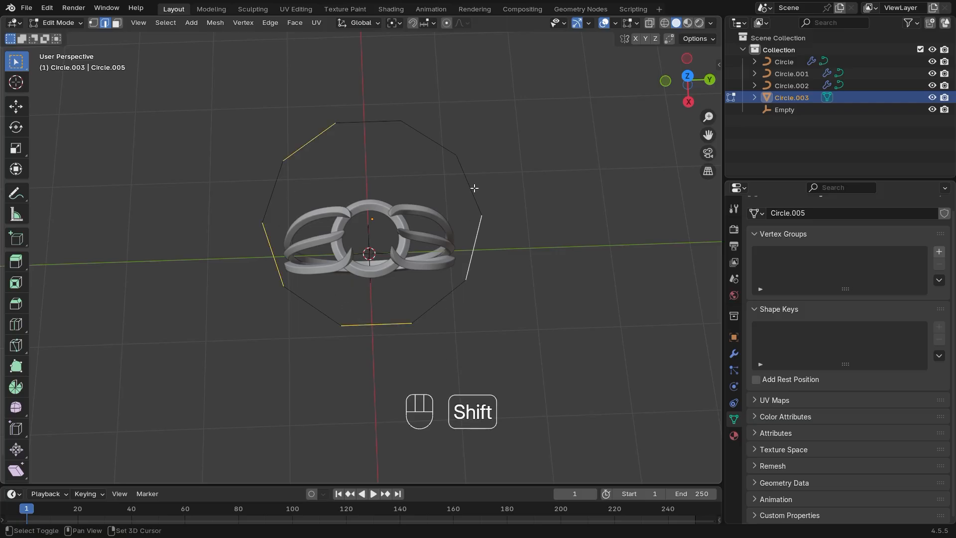
pyautogui.moveTo(459, 99); pyautogui.dragTo(412, 106, button='middle')
# - Set the pivot point to Individual Origins and scale the alternating edges down to roughly half their length
pyautogui.click(393, 23)
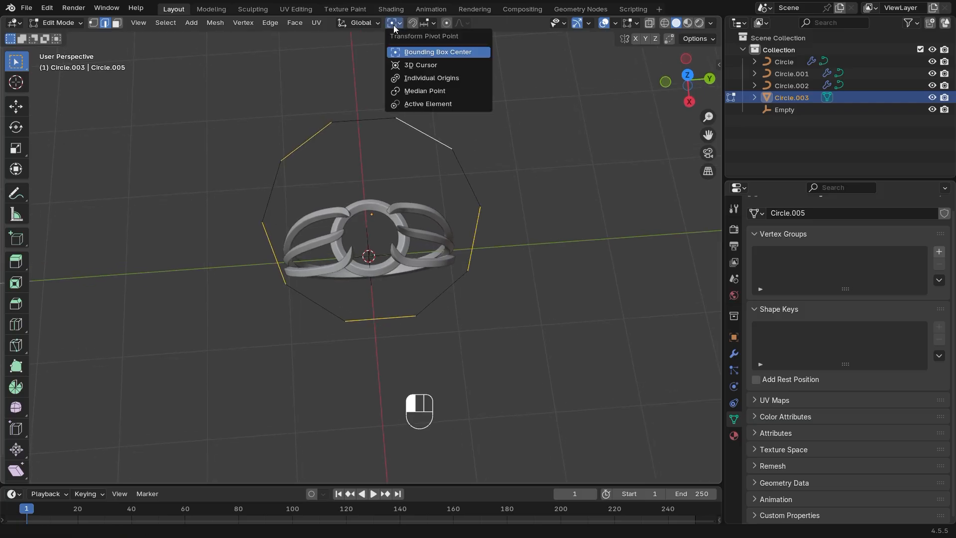
pyautogui.click(429, 75)
pyautogui.press('s')
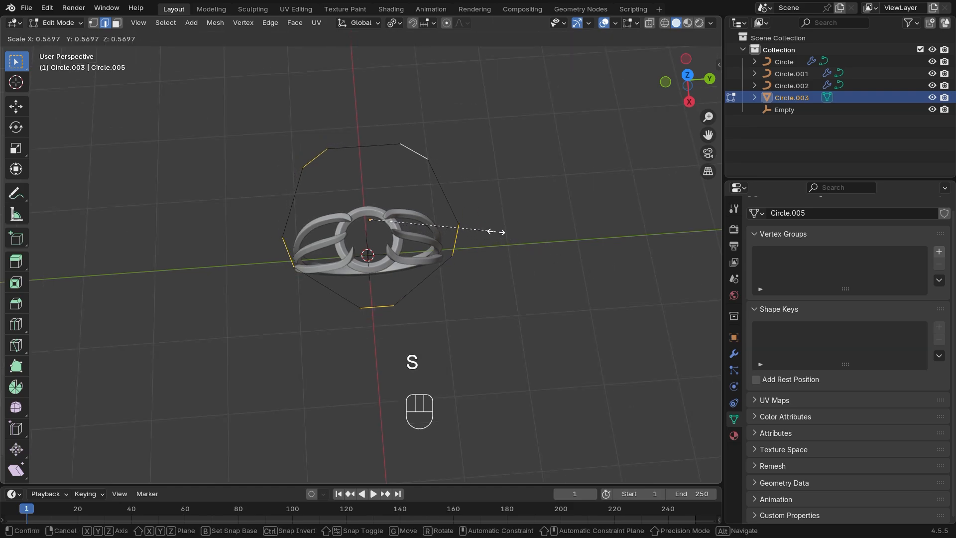
pyautogui.click(473, 219)
pyautogui.moveTo(473, 219); pyautogui.dragTo(478, 246, button='middle')
# - Extrude the whole outline about 127 mm down along Z and enlarge the new lower loop slightly
pyautogui.press('a')
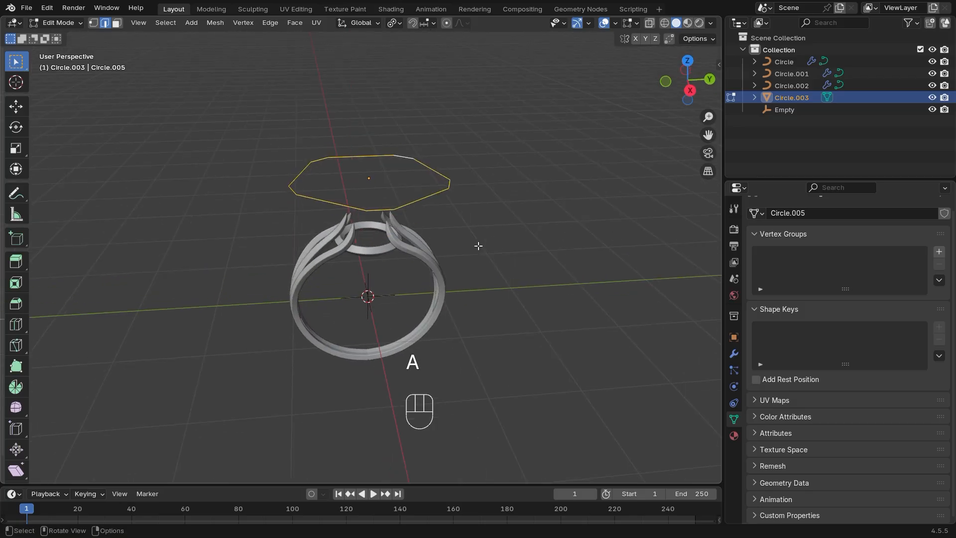
pyautogui.press('e')
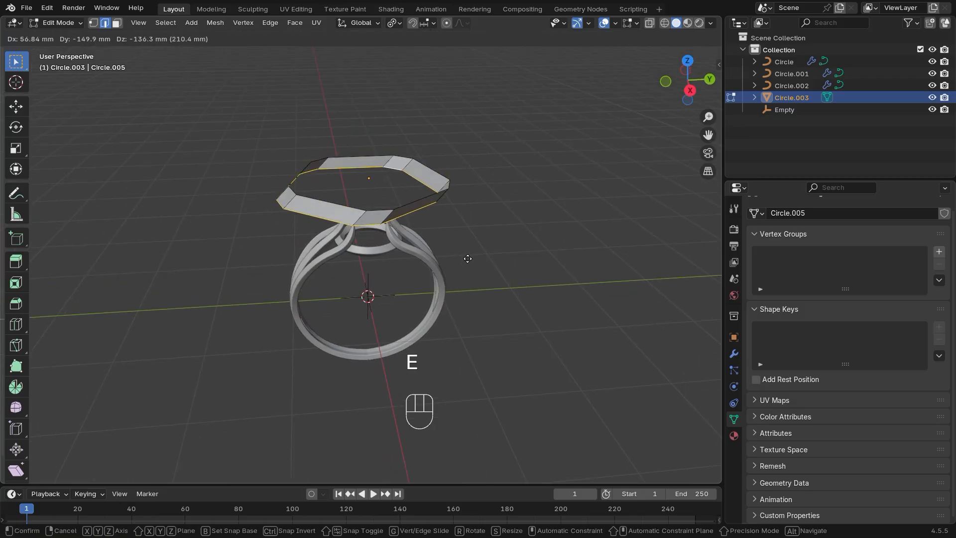
pyautogui.press('z')
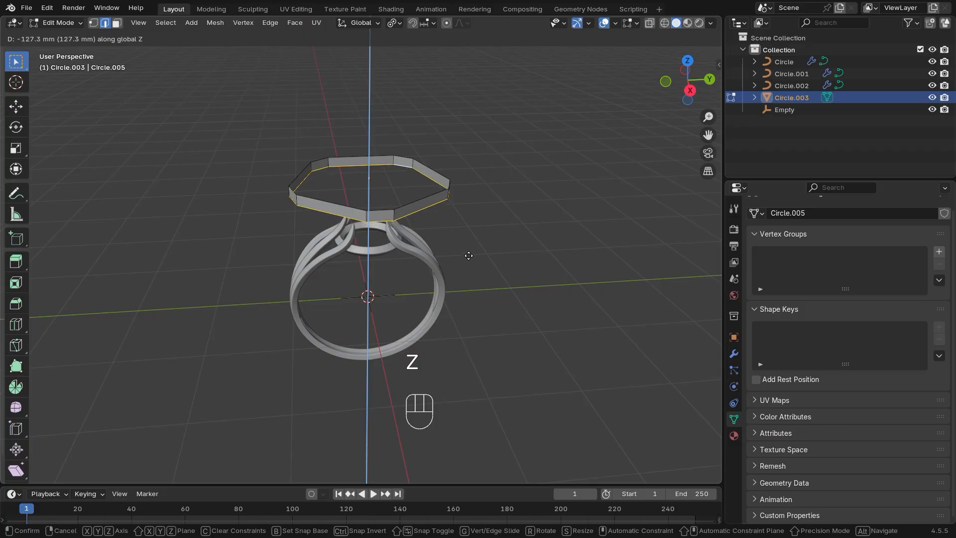
pyautogui.click(469, 255)
pyautogui.press('s')
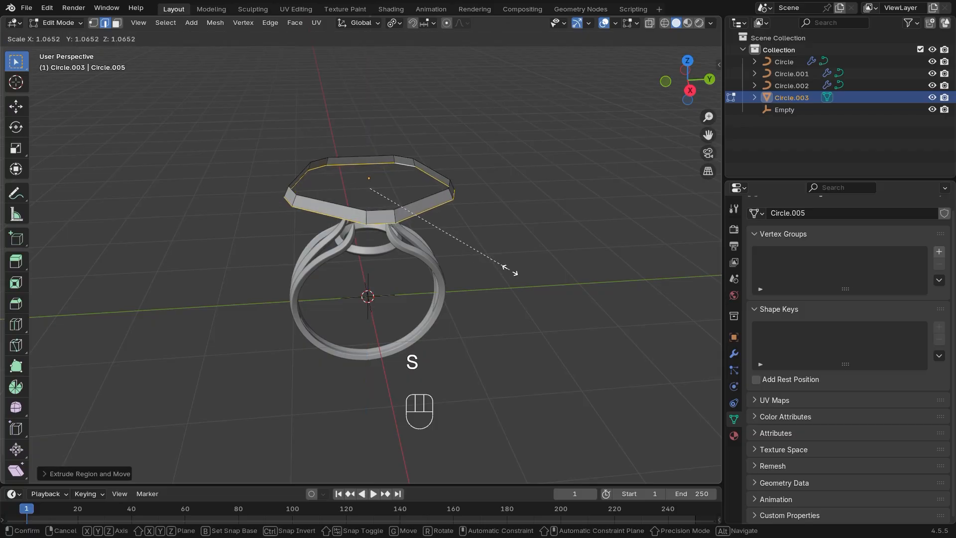
pyautogui.click(515, 272)
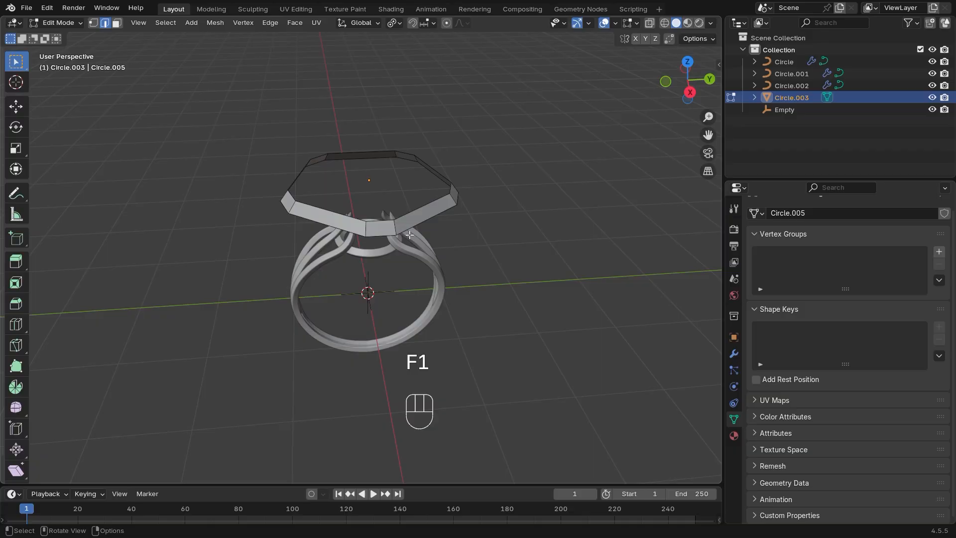
# - Select every other edge on the faceted band's lower loop and scale these short edges up slightly
pyautogui.press('F2')
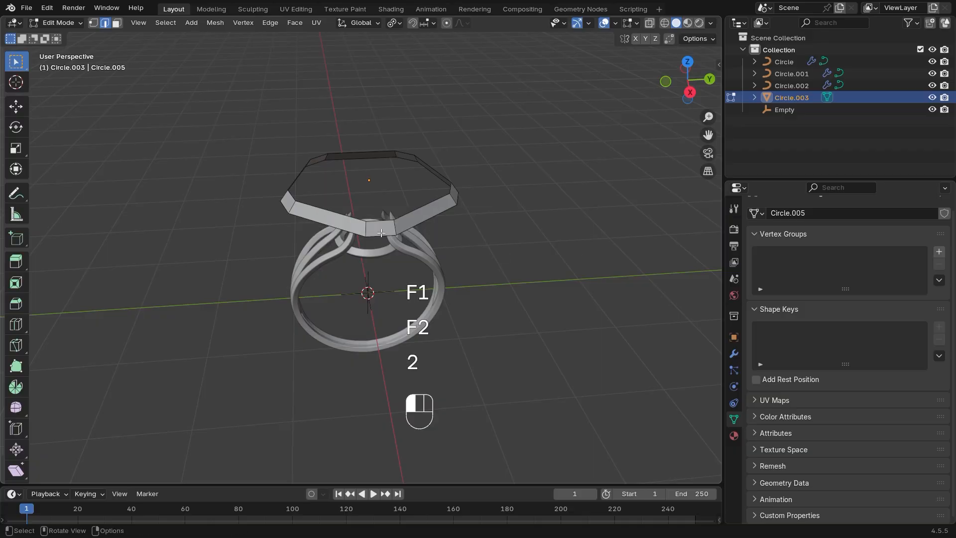
pyautogui.moveTo(381, 233); pyautogui.dragTo(434, 255, button='middle')
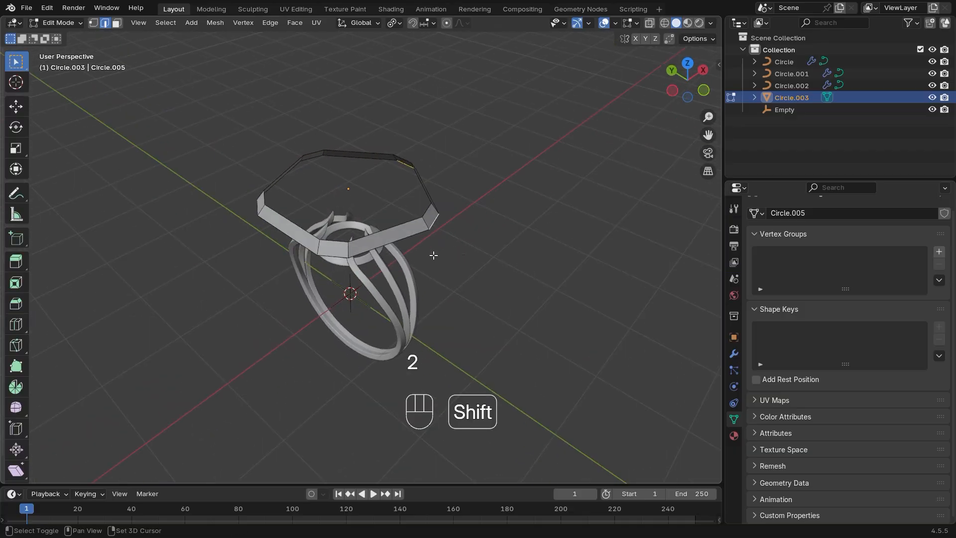
pyautogui.moveTo(333, 254); pyautogui.dragTo(447, 261, button='middle')
pyautogui.moveTo(342, 253); pyautogui.dragTo(428, 272, button='middle')
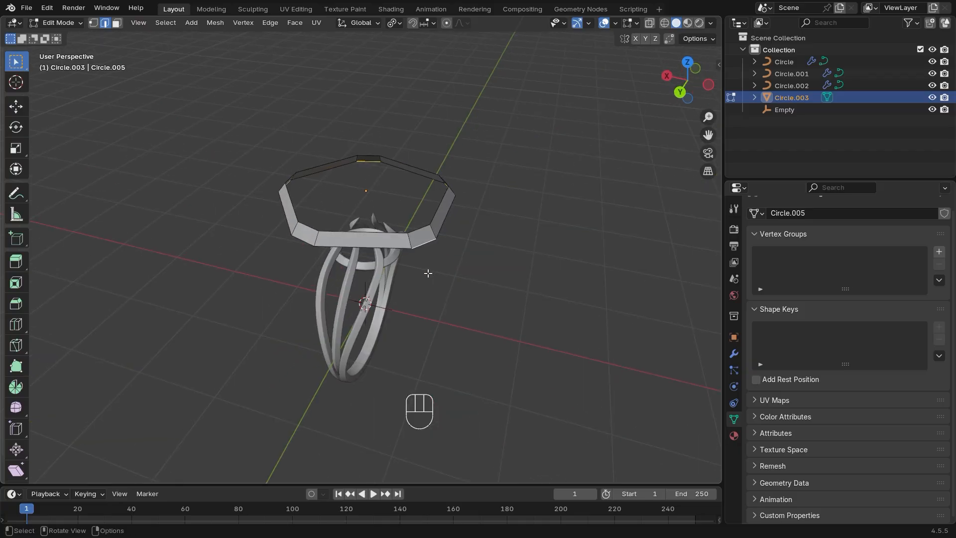
pyautogui.moveTo(323, 257); pyautogui.dragTo(493, 307, button='middle')
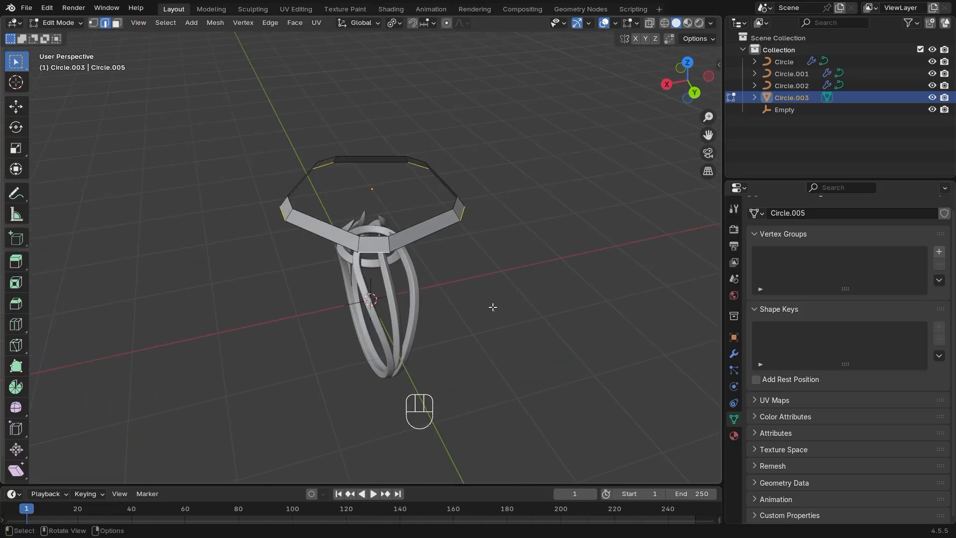
pyautogui.press('s')
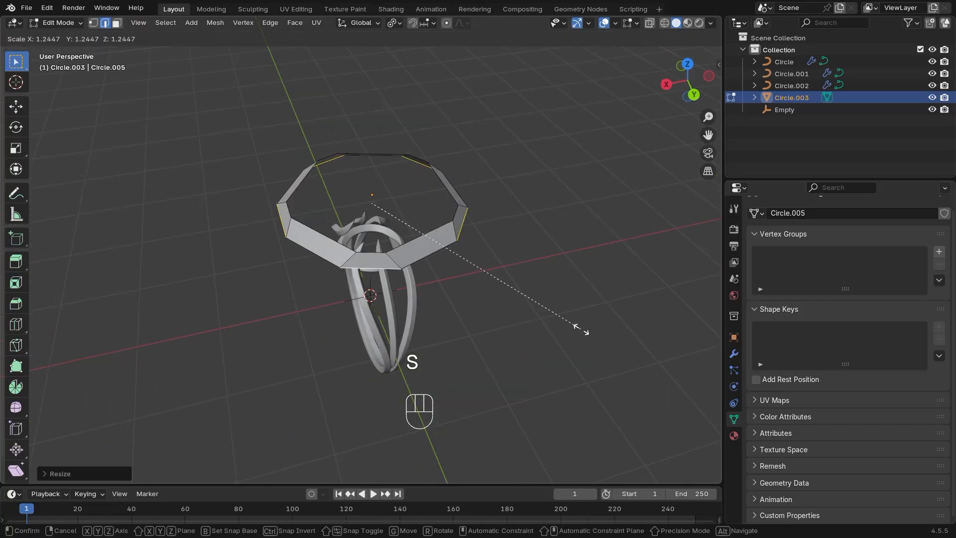
pyautogui.click(601, 334)
# - Extrude the band's upper loop in place and scale the new loop inward to form a sloped ring of faces
pyautogui.moveTo(551, 317); pyautogui.dragTo(464, 300, button='middle')
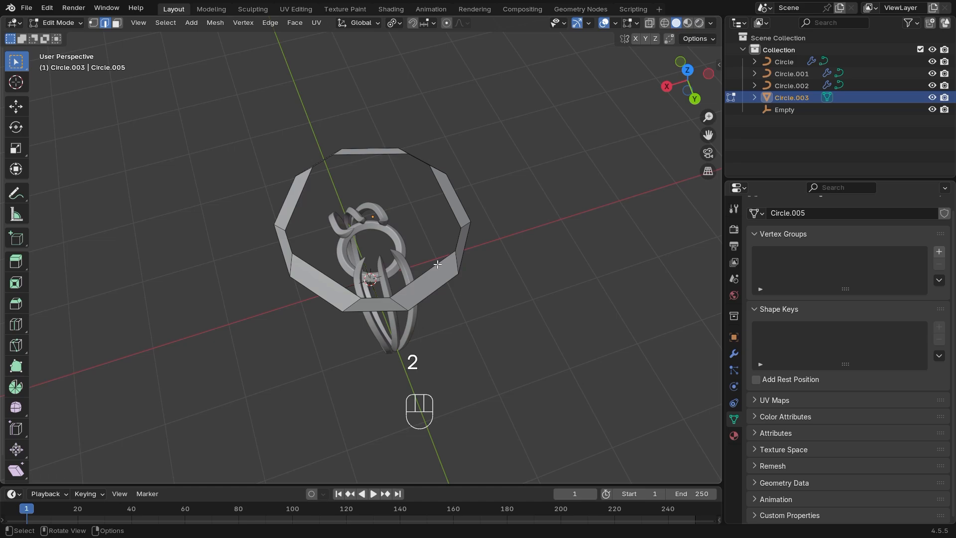
pyautogui.moveTo(437, 264); pyautogui.dragTo(551, 344, button='middle')
pyautogui.press('e')
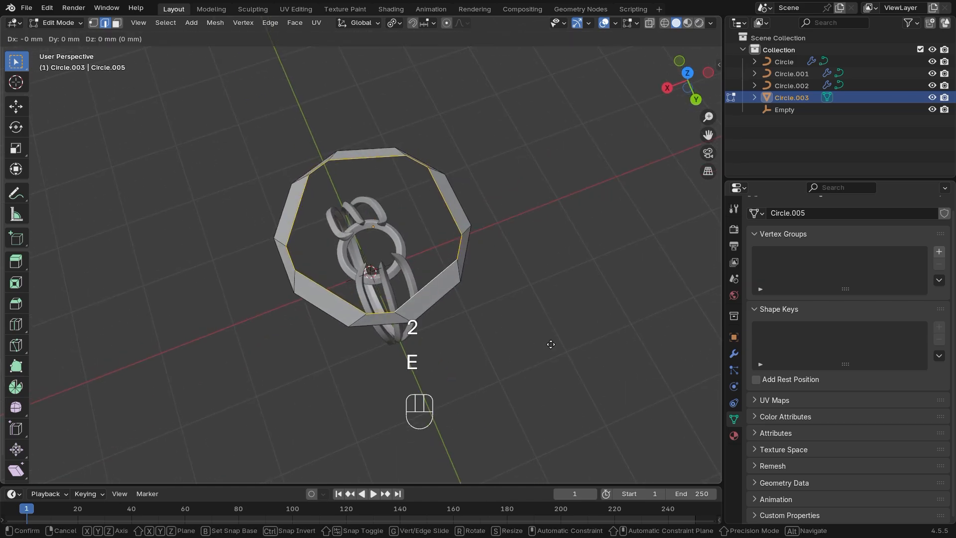
pyautogui.press('Escape')
pyautogui.press('s')
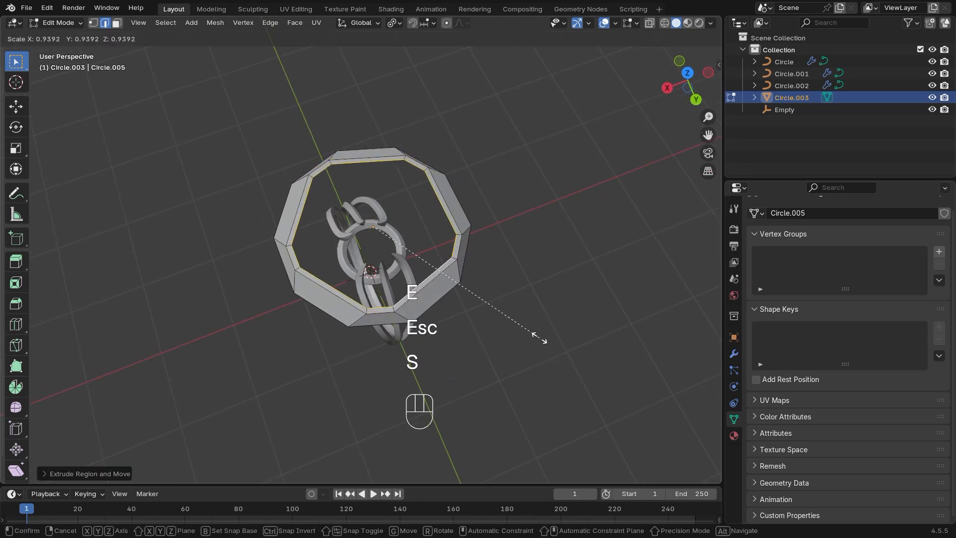
pyautogui.click(506, 324)
# - Select the short alternating edges of the new inner loop and scale them to 0 to form triangular facets
pyautogui.click(381, 289)
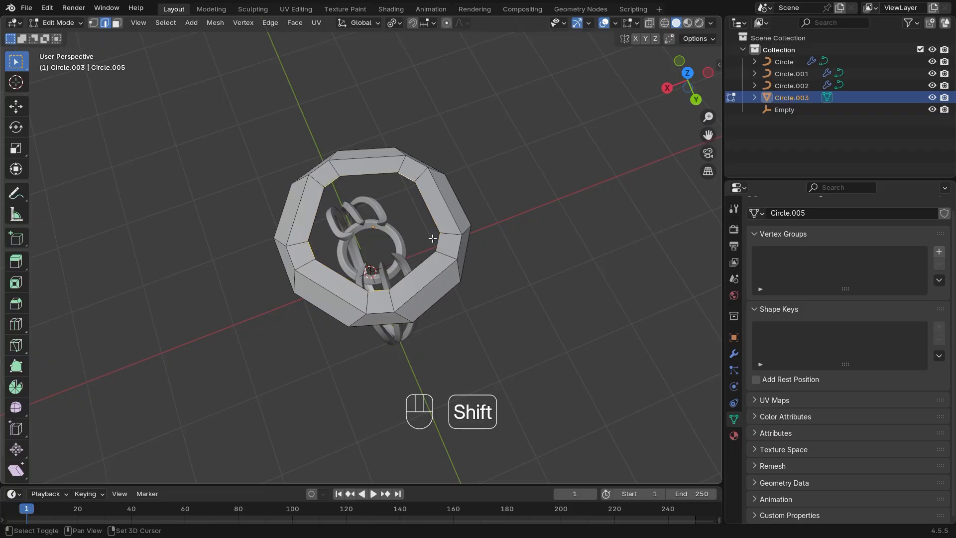
pyautogui.moveTo(434, 124); pyautogui.dragTo(434, 119, button='middle')
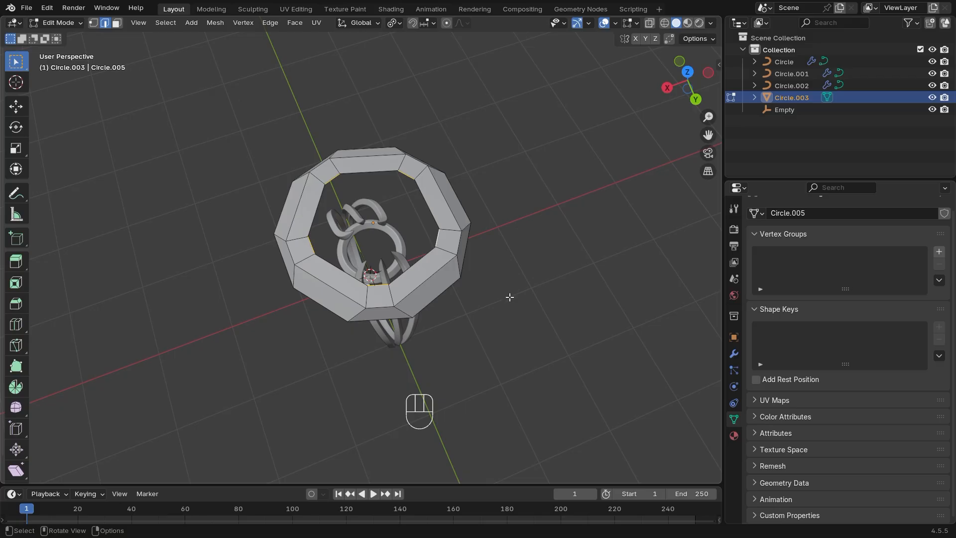
pyautogui.press('s')
pyautogui.press('KP_0')
pyautogui.press('KP_Enter')
# - Raise the pentagonal inner loop slightly along Z and fill it with a face
pyautogui.moveTo(508, 297)
pyautogui.mouseDown(button='middle')
pyautogui.moveTo(480, 297)
pyautogui.moveTo(491, 281)
pyautogui.moveTo(505, 284)
pyautogui.moveTo(519, 314)
pyautogui.moveTo(521, 277)
pyautogui.moveTo(519, 292)
pyautogui.mouseUp(button='middle')
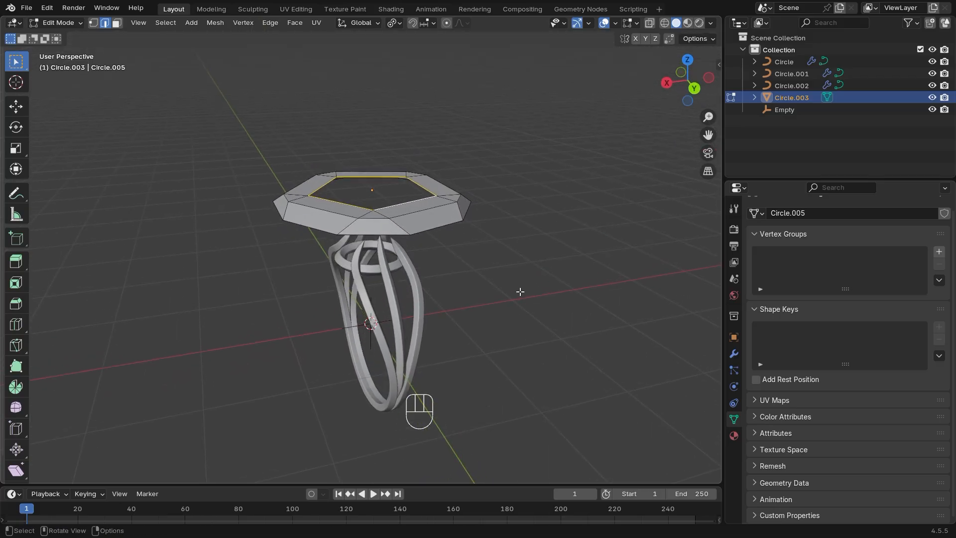
pyautogui.press('g')
pyautogui.press('z')
pyautogui.click(521, 283)
pyautogui.press('f')
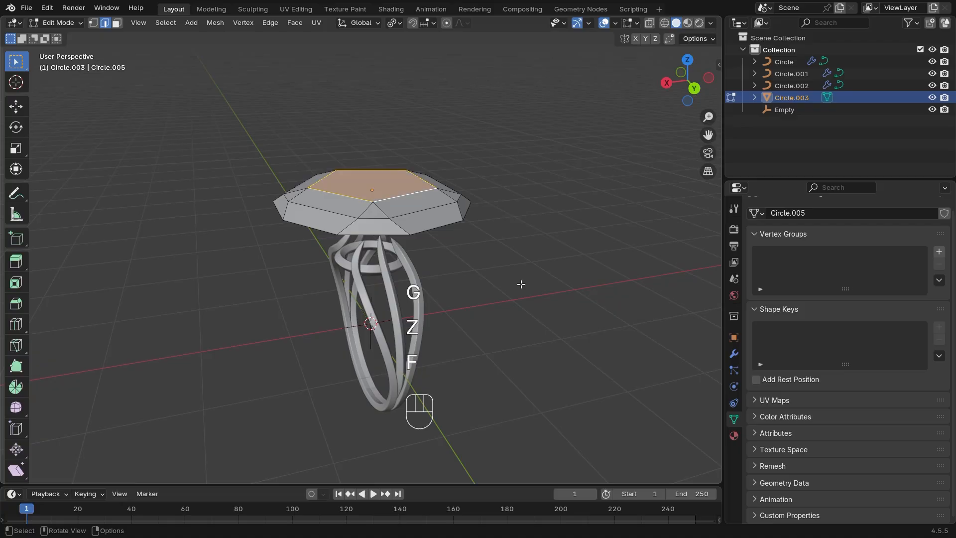
# - Raise the pentagonal top face along Z, scale it to about 0.87, and adjust the gem's height along Z
pyautogui.scroll(1, 530, 294)
pyautogui.moveTo(521, 284); pyautogui.dragTo(533, 323, button='middle')
pyautogui.moveTo(532, 323); pyautogui.dragTo(533, 310, button='middle')
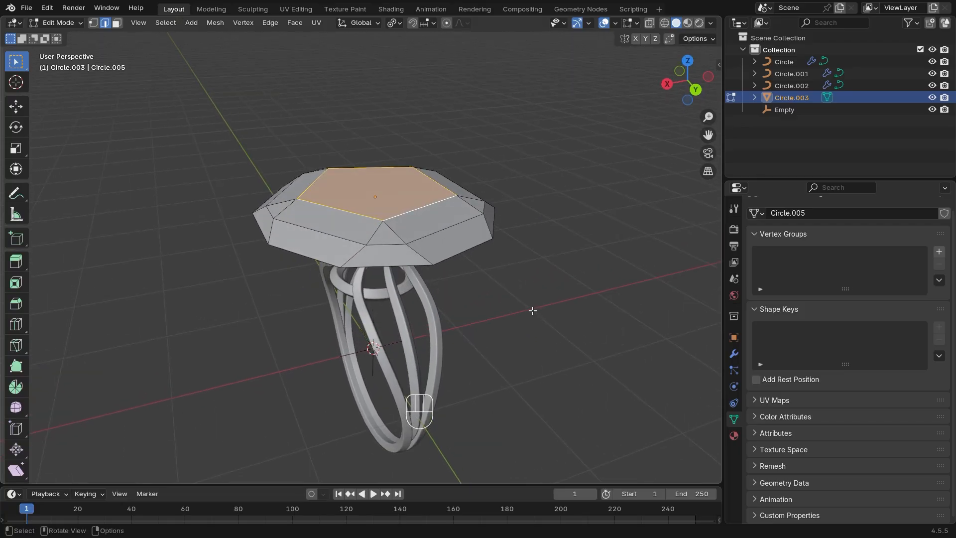
pyautogui.press('g')
pyautogui.press('z')
pyautogui.click(603, 341)
pyautogui.press('s')
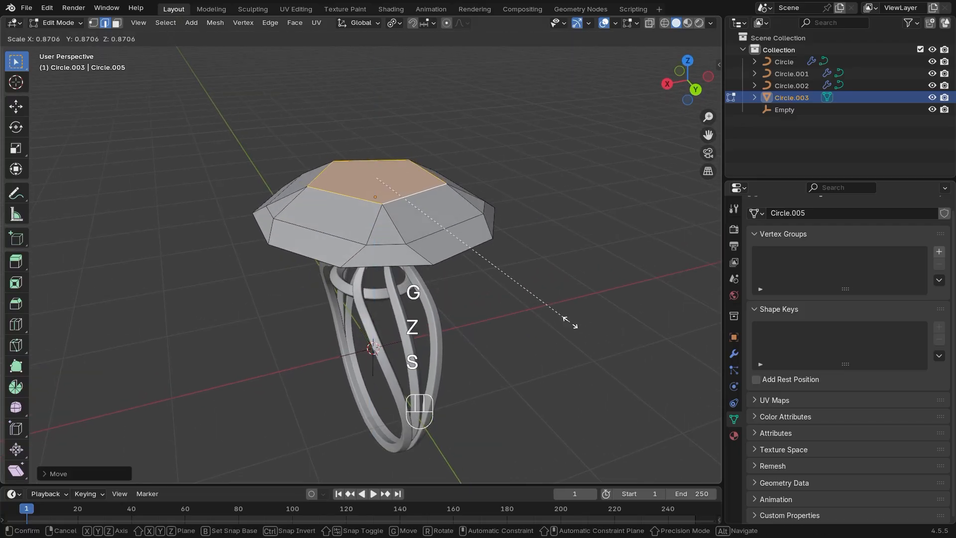
pyautogui.click(568, 321)
pyautogui.moveTo(533, 301); pyautogui.dragTo(478, 239, button='middle')
pyautogui.press('g')
pyautogui.press('z')
pyautogui.click(482, 327)
# - Extrude the gem's lower outline slightly down along Z to form a thin girdle
pyautogui.moveTo(463, 134); pyautogui.dragTo(406, 236, button='middle')
pyautogui.moveTo(441, 256)
pyautogui.keyDown('ctrl'); pyautogui.mouseDown(button='middle')
pyautogui.moveTo(448, 279)
pyautogui.moveTo(453, 251)
pyautogui.mouseUp(button='middle'); pyautogui.keyUp('ctrl')
pyautogui.keyDown('shift'); pyautogui.moveTo(452, 251); pyautogui.dragTo(454, 259, button='middle'); pyautogui.keyUp('shift')
pyautogui.press('e')
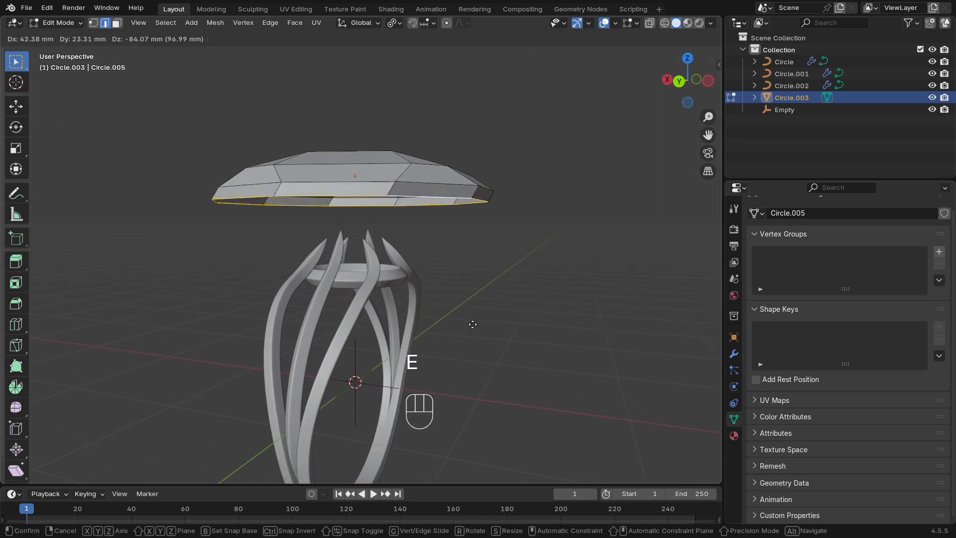
pyautogui.press('z')
pyautogui.click(480, 328)
pyautogui.moveTo(480, 328); pyautogui.dragTo(478, 359, button='middle')
pyautogui.keyDown('ctrl'); pyautogui.moveTo(473, 347); pyautogui.dragTo(474, 330, button='middle'); pyautogui.keyUp('ctrl')
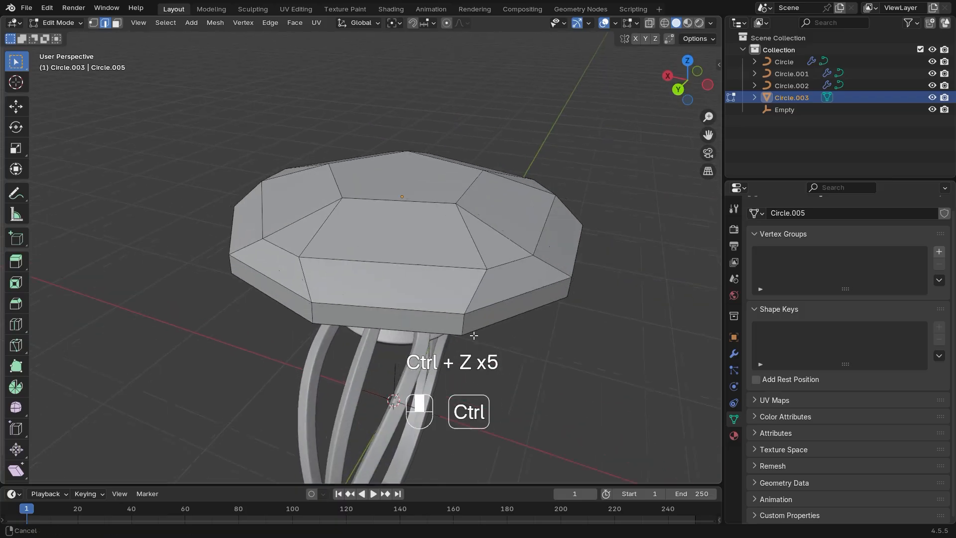
# - Add a vertical loop cut through one corner's short facets and dissolve its edge across the triangular facet
pyautogui.keyDown('shift'); pyautogui.moveTo(474, 330); pyautogui.dragTo(518, 343, button='middle'); pyautogui.keyUp('shift')
pyautogui.moveTo(453, 383); pyautogui.dragTo(485, 373, button='middle')
pyautogui.keyDown('ctrl'); pyautogui.moveTo(486, 373); pyautogui.dragTo(473, 339, button='middle'); pyautogui.keyUp('ctrl')
pyautogui.moveTo(468, 334); pyautogui.dragTo(463, 348, button='middle')
pyautogui.hotkey('ctrl', 'r')
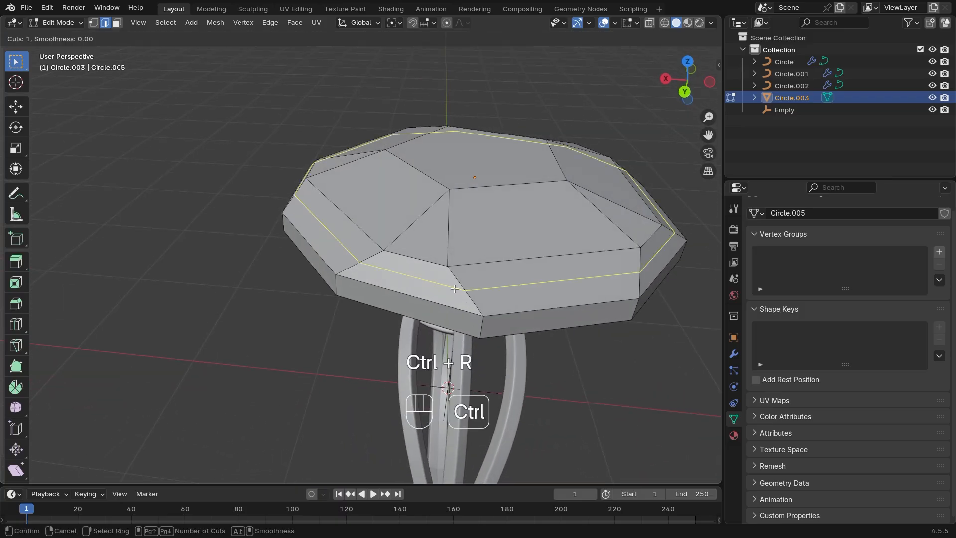
pyautogui.click(415, 268)
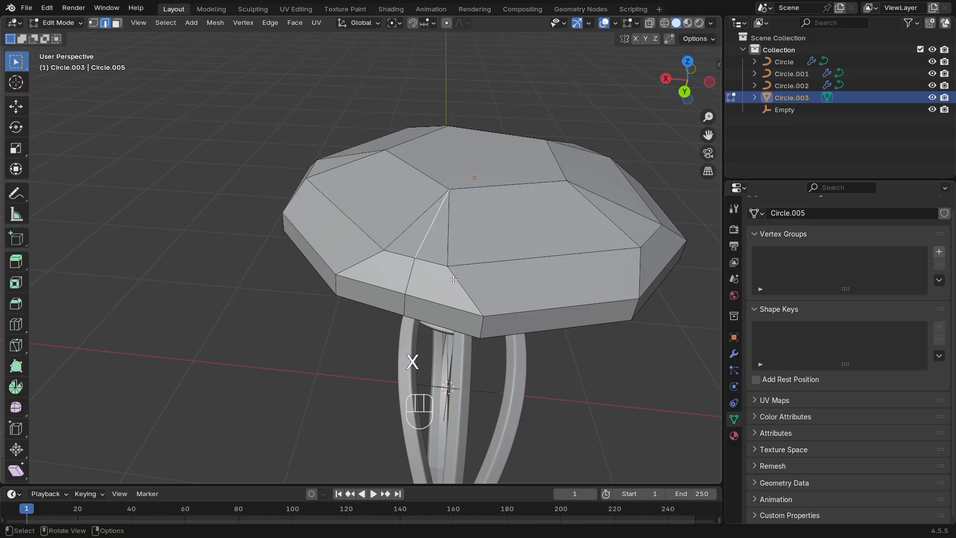
pyautogui.press('x')
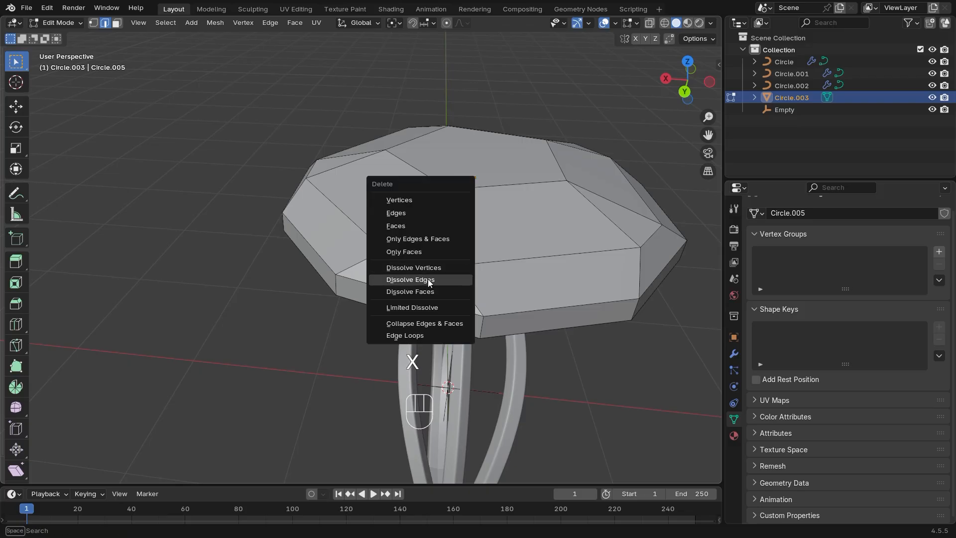
pyautogui.click(429, 279)
# - Snap the 3D cursor to the upper vertex of the cut corner's triangular facet
pyautogui.moveTo(428, 279); pyautogui.dragTo(407, 216, button='middle')
pyautogui.moveTo(413, 250); pyautogui.dragTo(425, 278, button='middle')
pyautogui.hotkey('shift', 's')
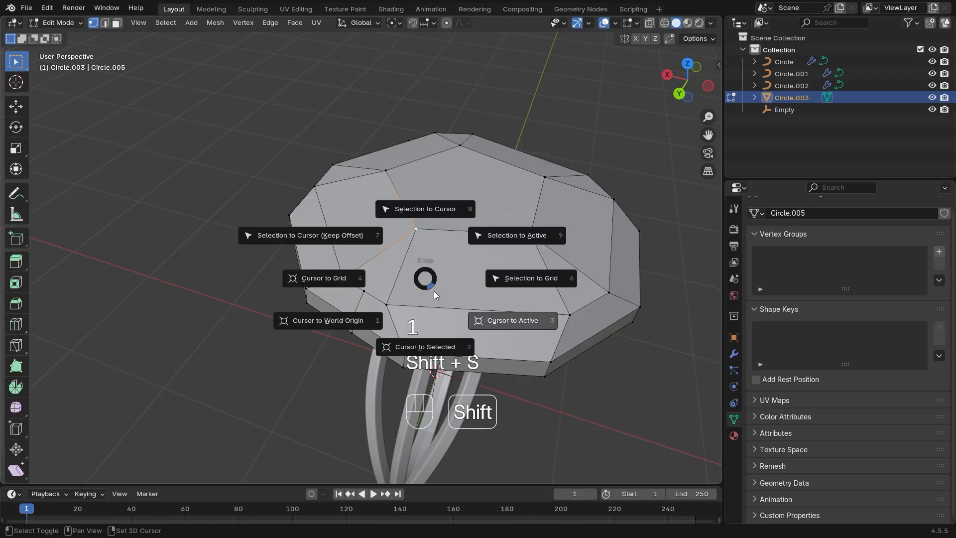
pyautogui.click(434, 347)
# - Set the pivot point to 3D Cursor and scale the middle vertex under the triangular facet outward to about 1.15
pyautogui.keyDown('ctrl'); pyautogui.moveTo(434, 348); pyautogui.dragTo(457, 311, button='middle'); pyautogui.keyUp('ctrl')
pyautogui.keyDown('shift'); pyautogui.moveTo(457, 311); pyautogui.dragTo(414, 296, button='middle'); pyautogui.keyUp('shift')
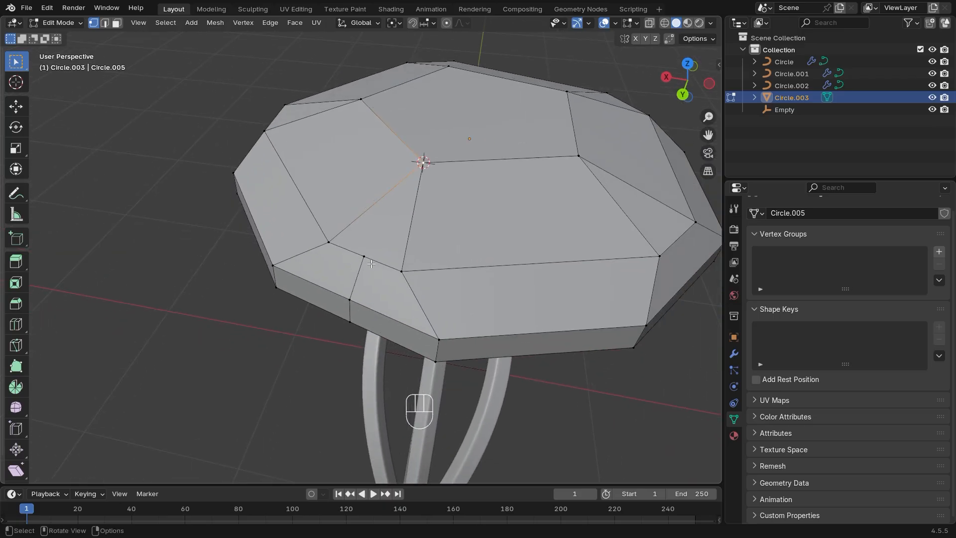
pyautogui.click(371, 263)
pyautogui.moveTo(371, 264); pyautogui.dragTo(339, 240, button='middle')
pyautogui.keyDown('shift'); pyautogui.moveTo(339, 240); pyautogui.dragTo(451, 214, button='middle'); pyautogui.keyUp('shift')
pyautogui.click(395, 23)
pyautogui.click(399, 65)
pyautogui.keyDown('shift'); pyautogui.moveTo(451, 215); pyautogui.dragTo(443, 189, button='middle'); pyautogui.keyUp('shift')
pyautogui.keyDown('ctrl'); pyautogui.moveTo(443, 189); pyautogui.dragTo(477, 248, button='middle'); pyautogui.keyUp('ctrl')
pyautogui.hotkey('ctrl', 'z')
pyautogui.keyDown('shift'); pyautogui.moveTo(476, 248); pyautogui.dragTo(457, 241, button='middle'); pyautogui.keyUp('shift')
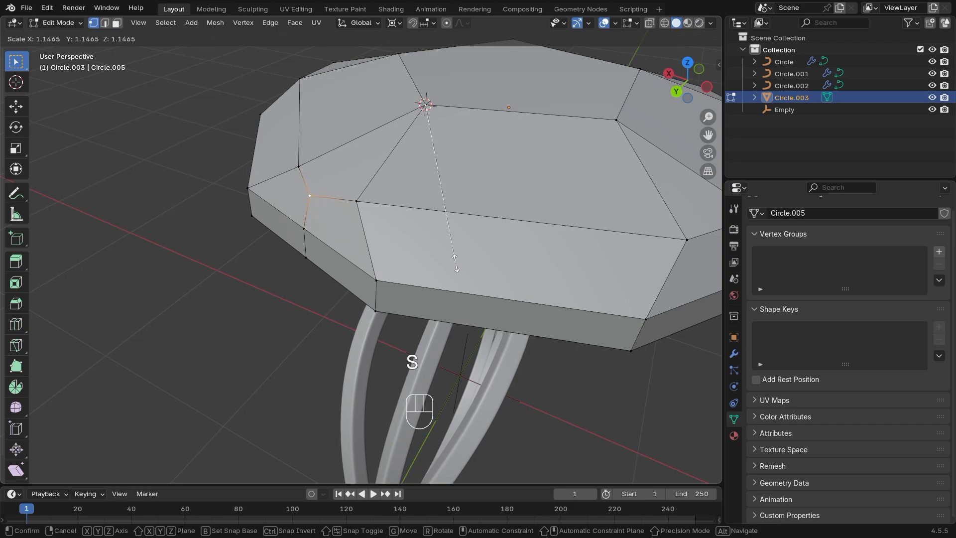
pyautogui.click(456, 263)
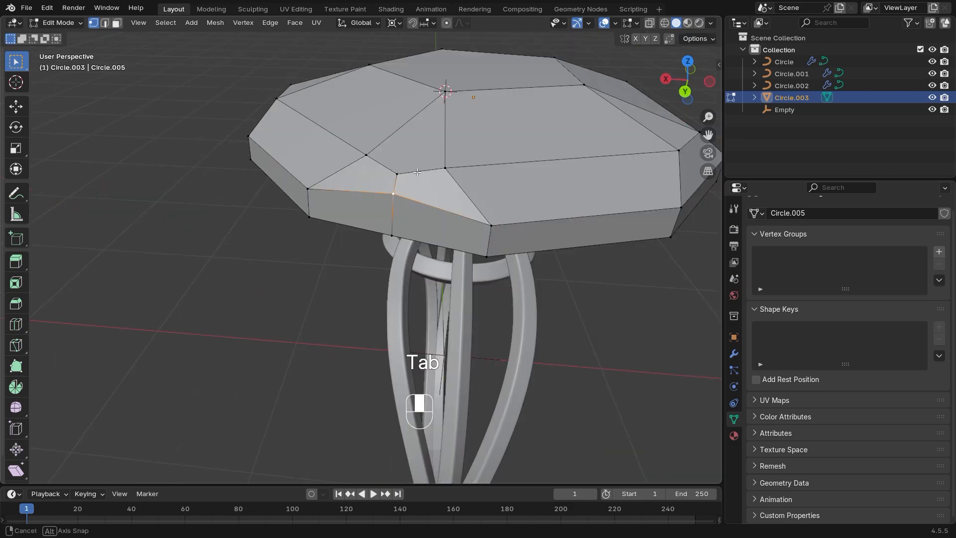
# - Select the triangular, trapezoidal and girdle faces at the four unmodified corners of the gem and delete them
pyautogui.moveTo(427, 156); pyautogui.dragTo(445, 176, button='middle')
pyautogui.moveTo(249, 177); pyautogui.dragTo(290, 214, button='middle')
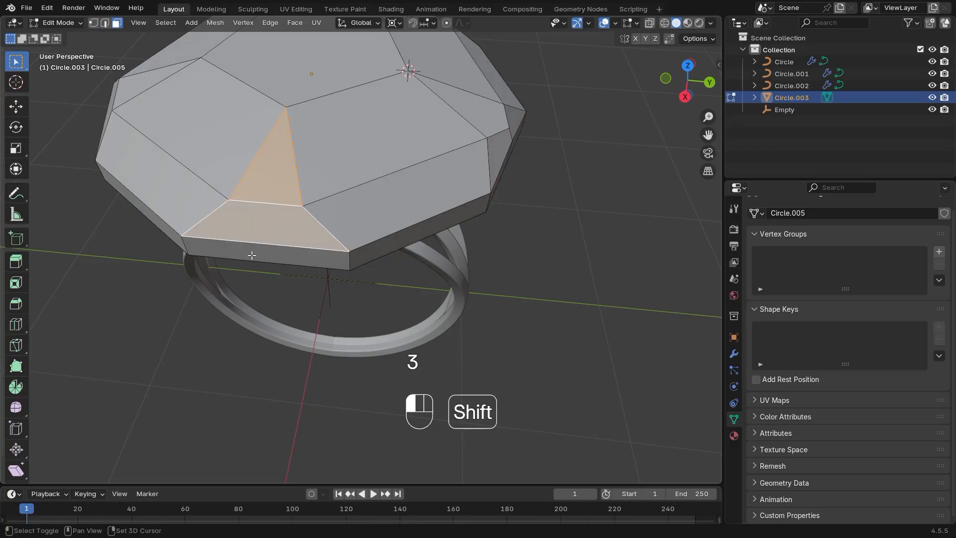
pyautogui.moveTo(251, 255); pyautogui.dragTo(189, 274, button='middle')
pyautogui.keyDown('shift'); pyautogui.moveTo(158, 389); pyautogui.dragTo(158, 413); pyautogui.keyUp('shift')
pyautogui.keyDown('shift'); pyautogui.moveTo(157, 412); pyautogui.dragTo(376, 319, button='middle'); pyautogui.keyUp('shift')
pyautogui.keyDown('shift'); pyautogui.moveTo(380, 266); pyautogui.dragTo(380, 269); pyautogui.keyUp('shift')
pyautogui.moveTo(381, 274); pyautogui.dragTo(479, 305, button='middle')
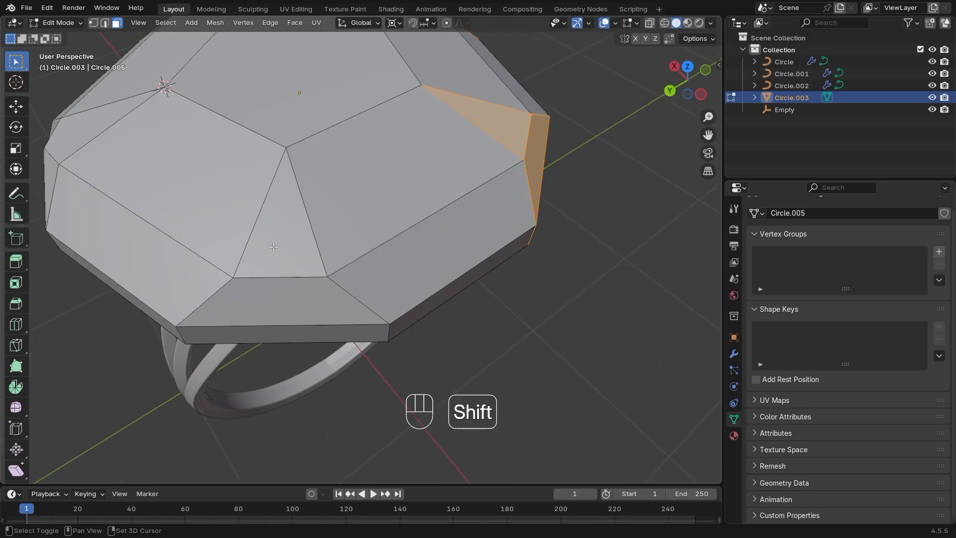
pyautogui.keyDown('shift'); pyautogui.moveTo(273, 246); pyautogui.dragTo(268, 346); pyautogui.keyUp('shift')
pyautogui.moveTo(267, 352); pyautogui.dragTo(296, 365, button='middle')
pyautogui.press('x')
pyautogui.click(253, 312)
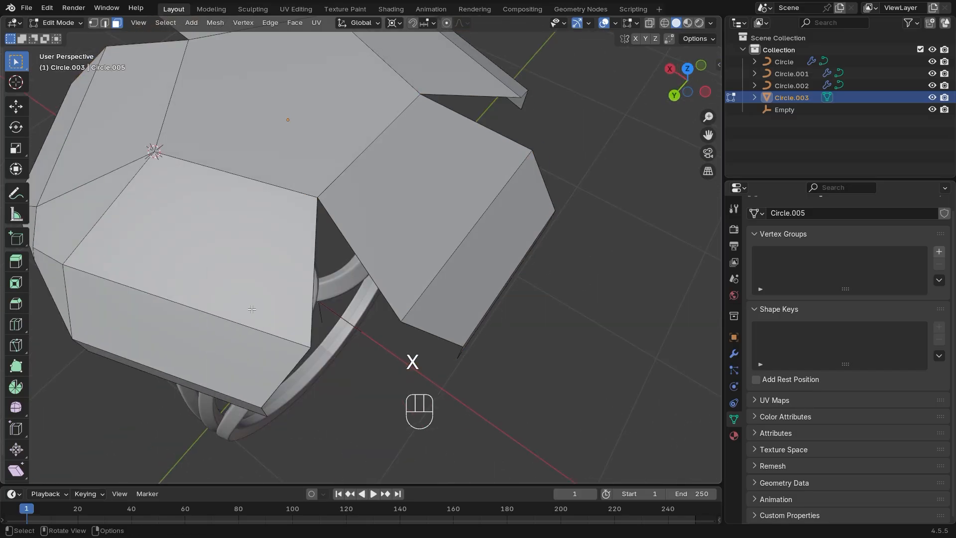
# - Select the pentagonal top face and snap the 3D cursor to its centre
pyautogui.scroll(-4, 336, 280)
pyautogui.press('Tab')
pyautogui.click(336, 280)
pyautogui.moveTo(294, 240); pyautogui.dragTo(340, 290, button='middle')
pyautogui.press('Tab')
pyautogui.click(331, 249)
pyautogui.moveTo(330, 249); pyautogui.dragTo(333, 252, button='middle')
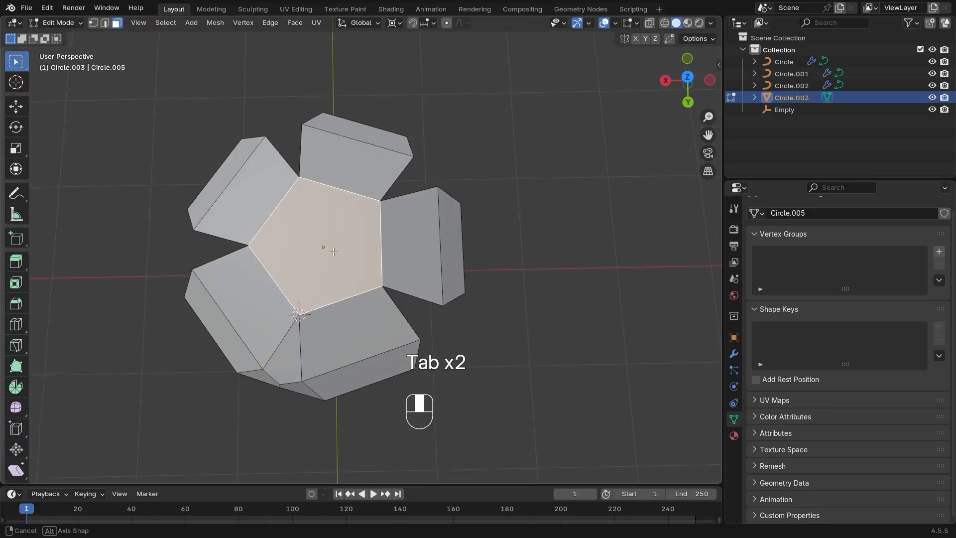
pyautogui.hotkey('shift', 's')
pyautogui.click(339, 316)
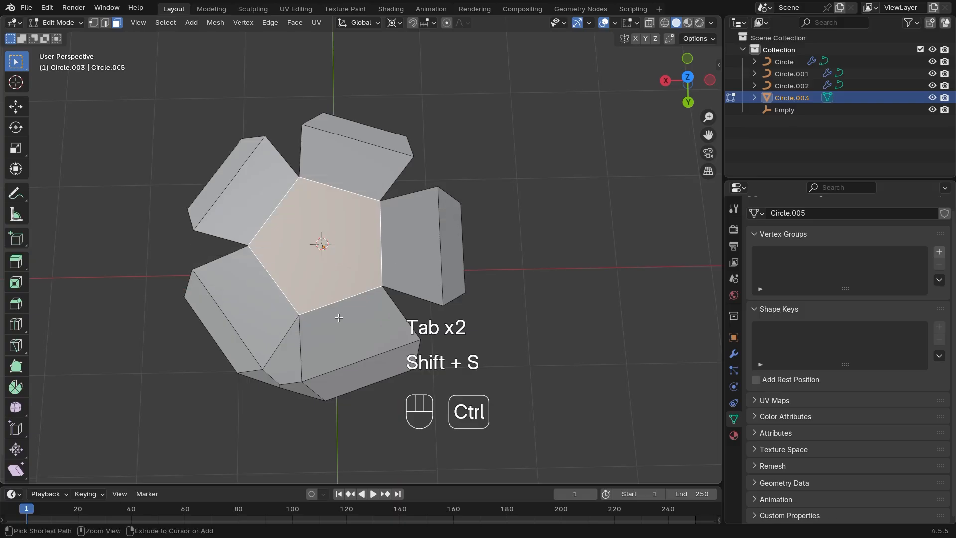
# - Select the reshaped corner facets and Spin them 360° around the 3D cursor in 5 steps about the vertical axis
pyautogui.moveTo(338, 316); pyautogui.dragTo(327, 310, button='middle')
pyautogui.click(326, 310)
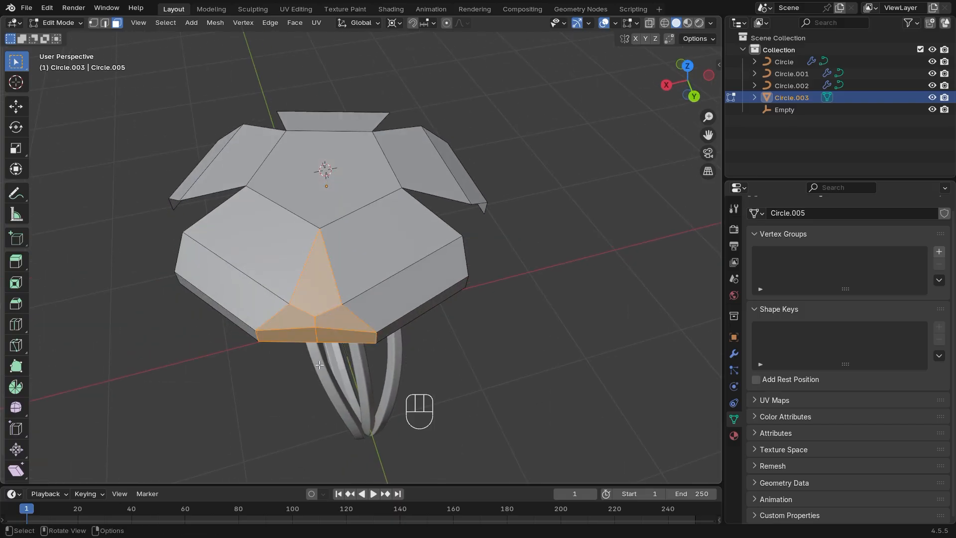
pyautogui.moveTo(320, 365); pyautogui.dragTo(623, 218, button='middle')
pyautogui.click(689, 83)
pyautogui.keyDown('ctrl'); pyautogui.moveTo(504, 373); pyautogui.dragTo(497, 337, button='middle'); pyautogui.keyUp('ctrl')
pyautogui.keyDown('shift'); pyautogui.moveTo(512, 376); pyautogui.dragTo(443, 335, button='middle'); pyautogui.keyUp('shift')
pyautogui.hotkey('alt', 'e')
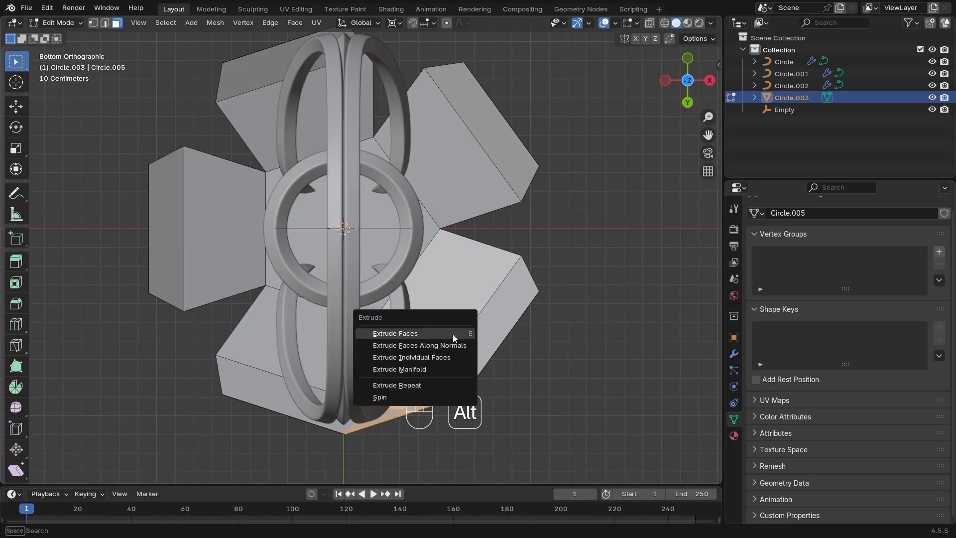
pyautogui.click(423, 397)
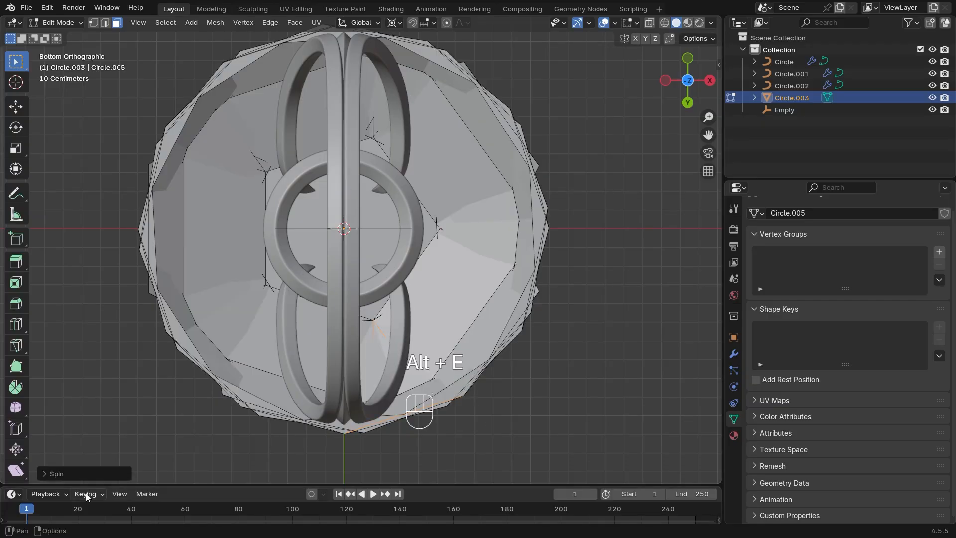
pyautogui.click(51, 477)
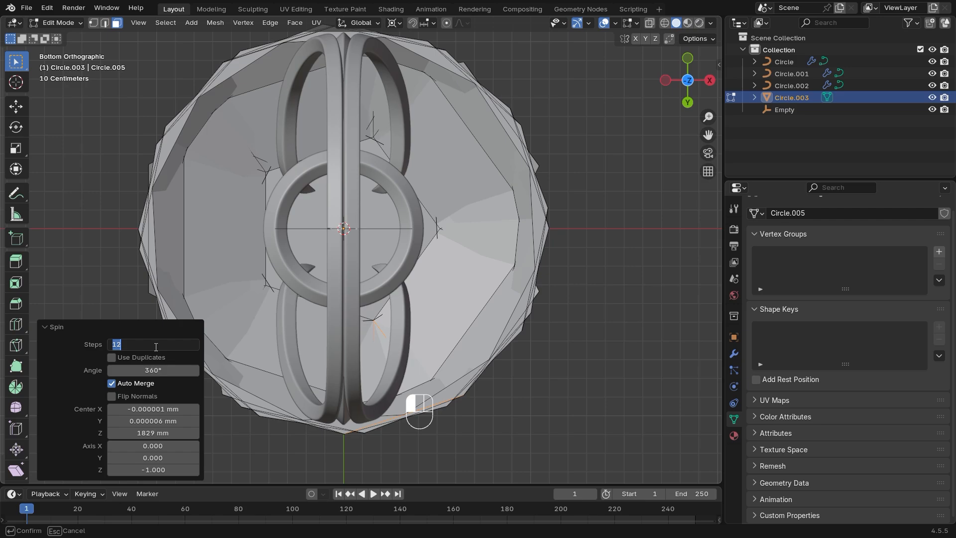
pyautogui.press('Return')
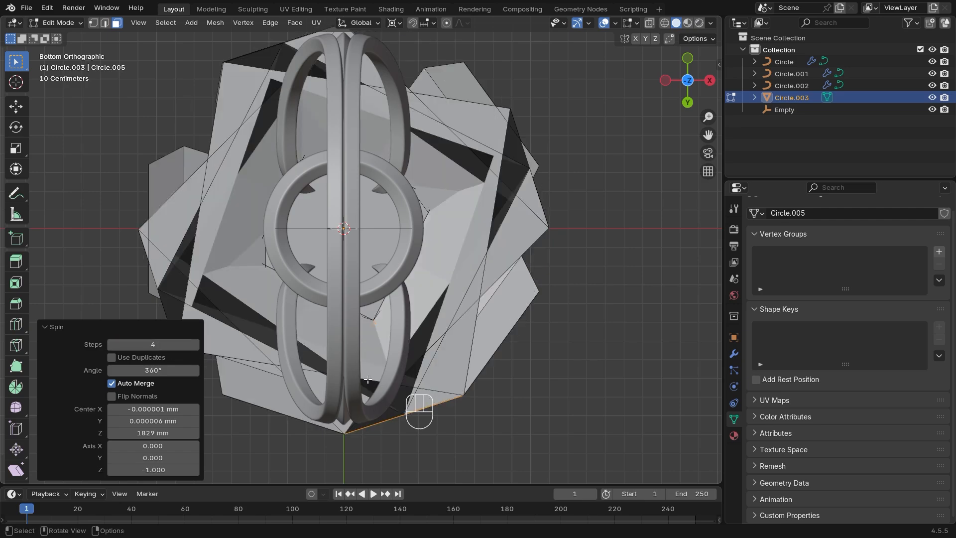
pyautogui.moveTo(368, 379); pyautogui.dragTo(201, 182, button='middle')
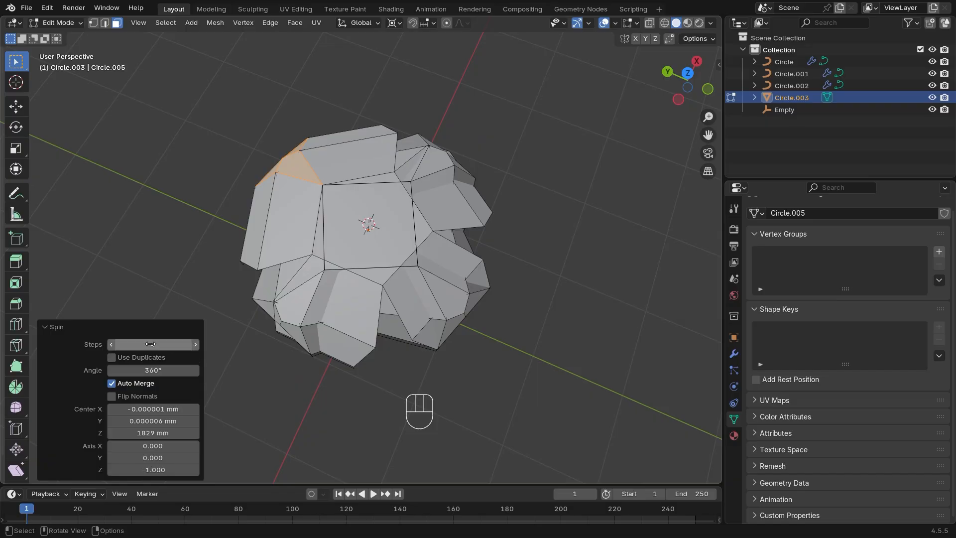
pyautogui.moveTo(150, 344)
pyautogui.mouseDown()
pyautogui.moveTo(164, 344)
pyautogui.moveTo(156, 343)
pyautogui.mouseUp()
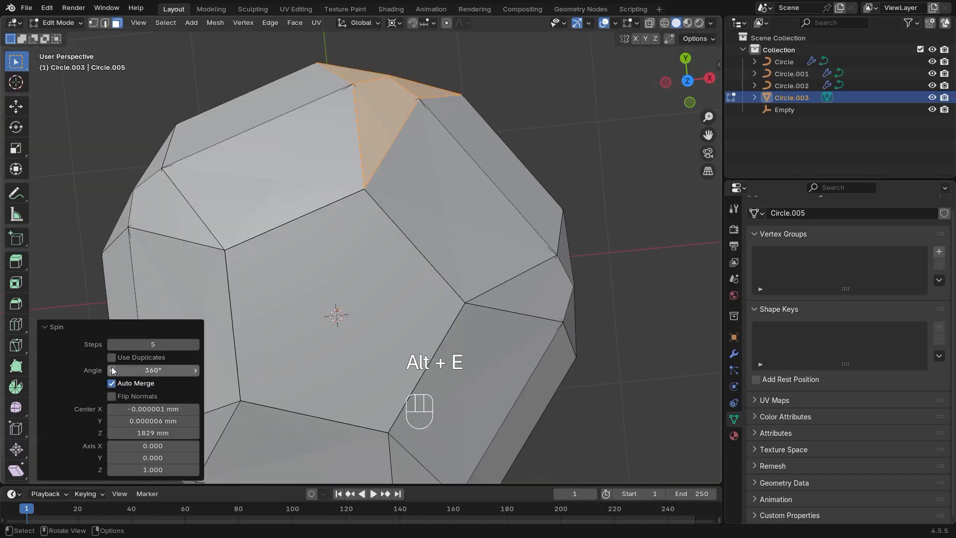
# - Enable Use Duplicates for the Spin of the corner facets
pyautogui.click(112, 358)
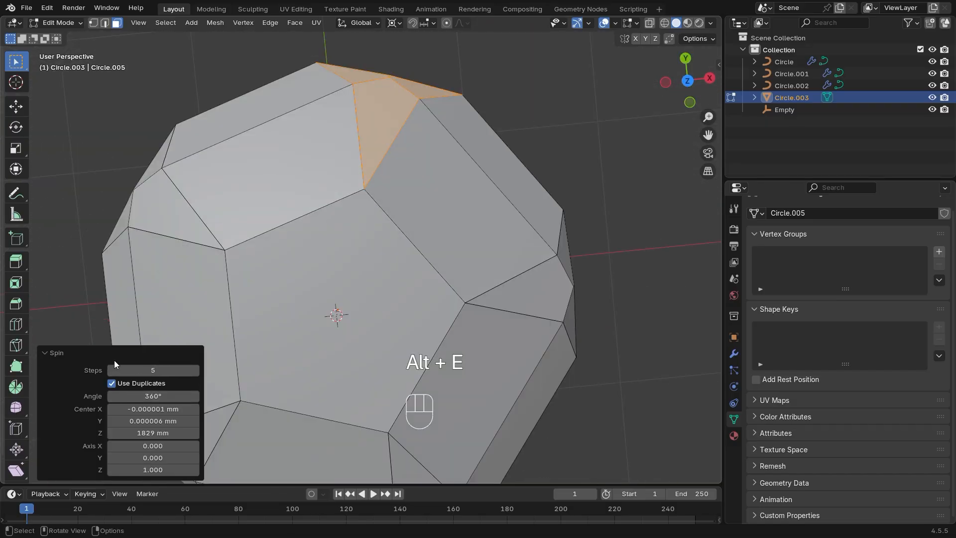
pyautogui.moveTo(249, 323); pyautogui.dragTo(309, 259, button='middle')
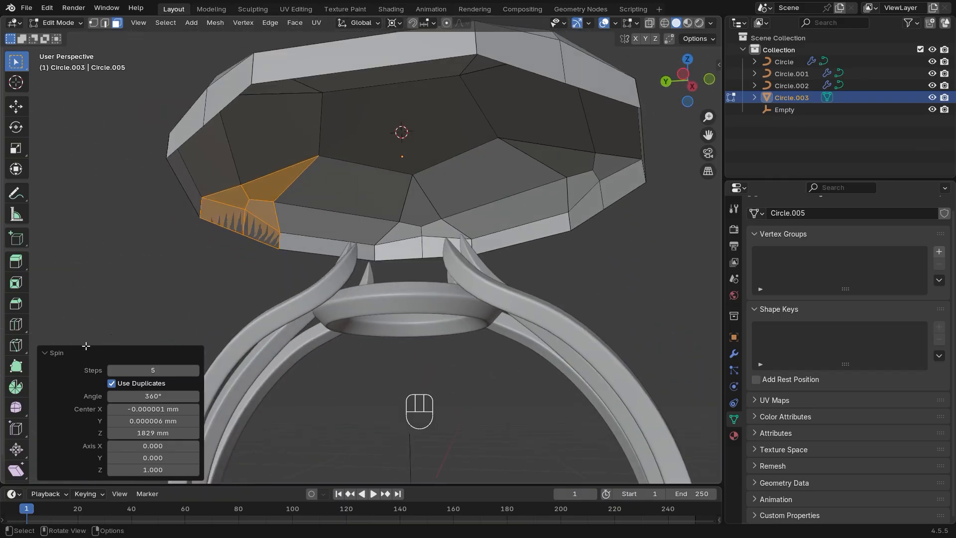
pyautogui.click(45, 352)
# - Select the gem's entire mesh and merge its overlapping vertices by distance
pyautogui.moveTo(43, 353); pyautogui.dragTo(235, 297, button='middle')
pyautogui.press('a')
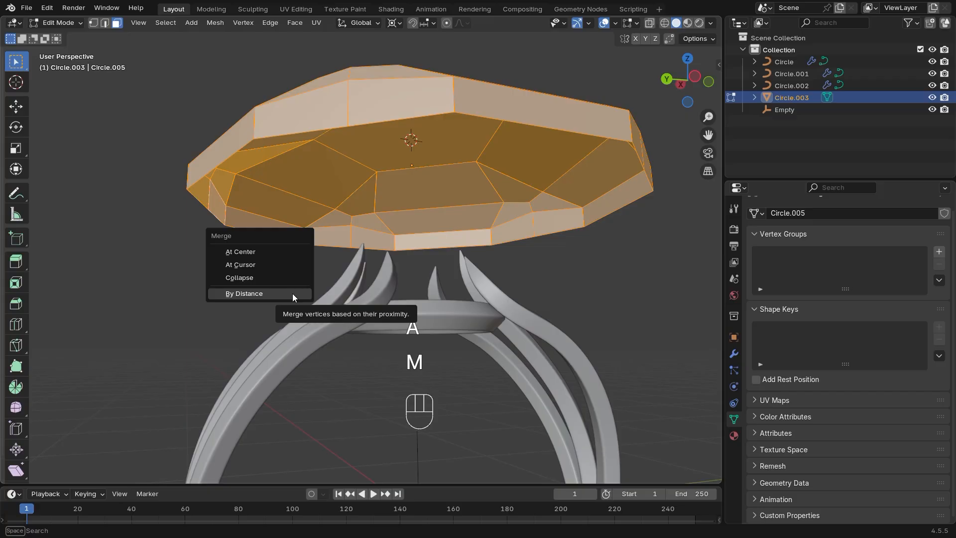
pyautogui.click(292, 293)
pyautogui.moveTo(292, 294); pyautogui.dragTo(534, 381, button='middle')
pyautogui.press('Tab')
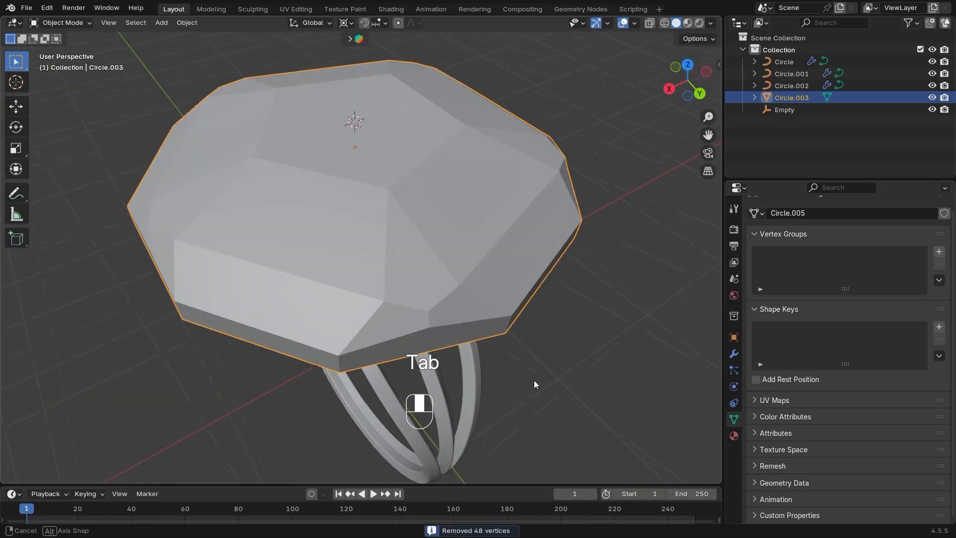
pyautogui.press('Tab')
# - Select the open edge loop under the gem's girdle and extrude it down about 850 mm along Z
pyautogui.moveTo(487, 276); pyautogui.dragTo(468, 292, button='middle')
pyautogui.hotkey('alt', 'a')
pyautogui.press('2')
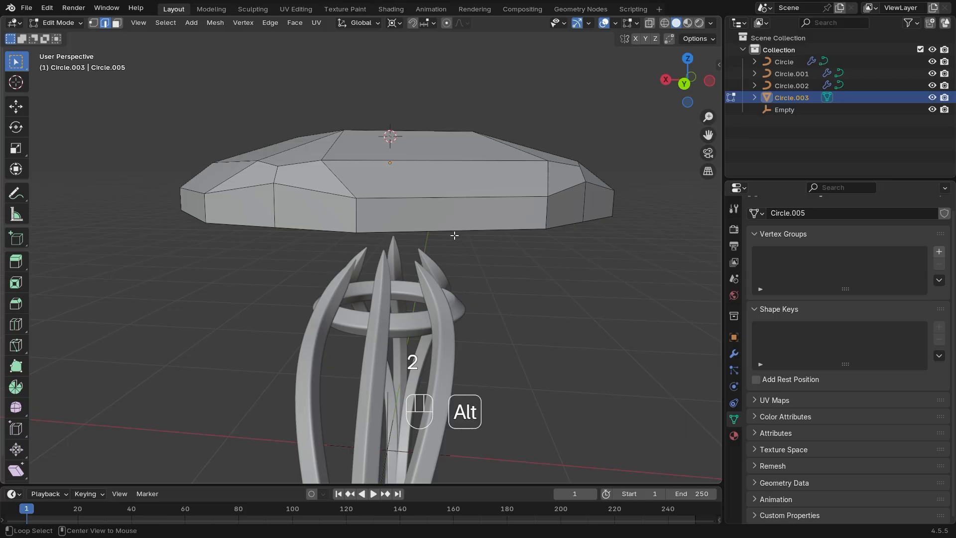
pyautogui.moveTo(466, 229); pyautogui.dragTo(626, 358, button='middle')
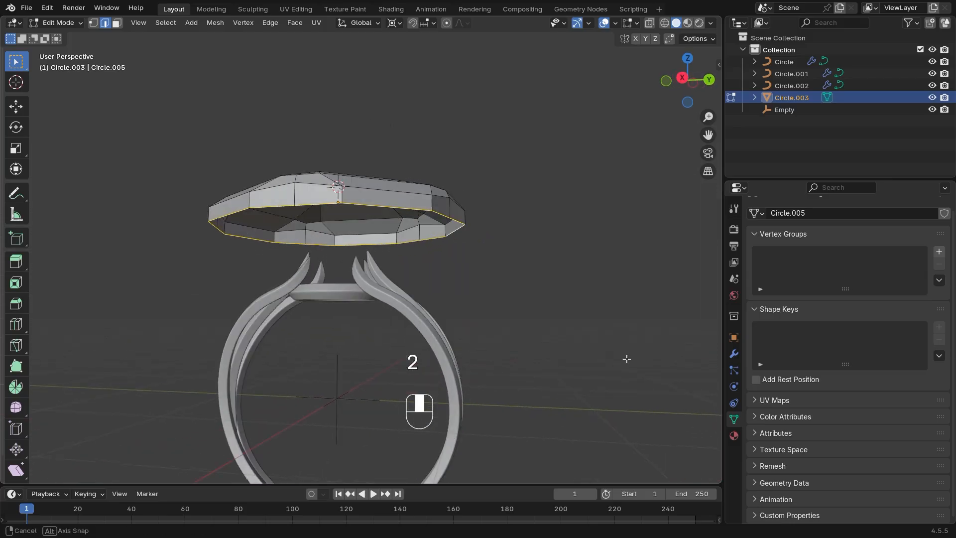
pyautogui.press('e')
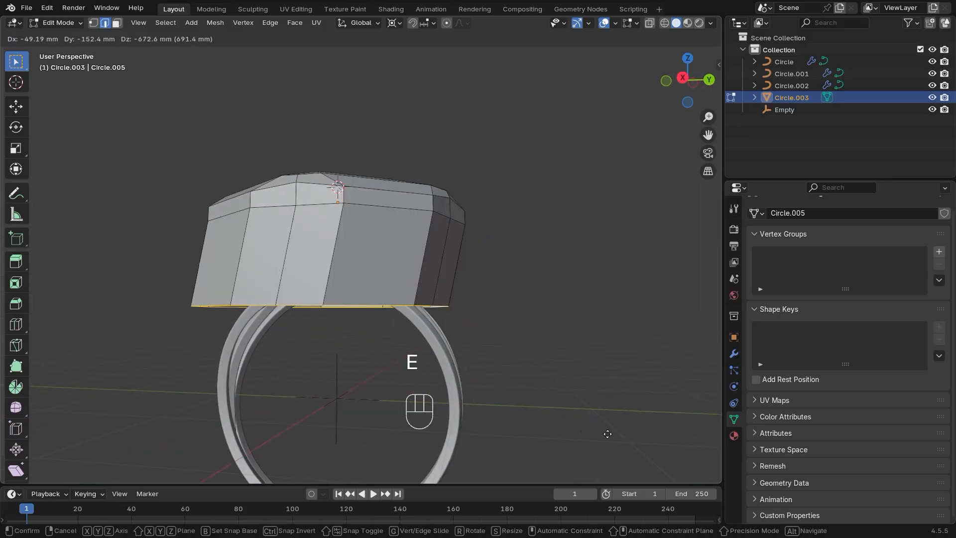
pyautogui.press('z')
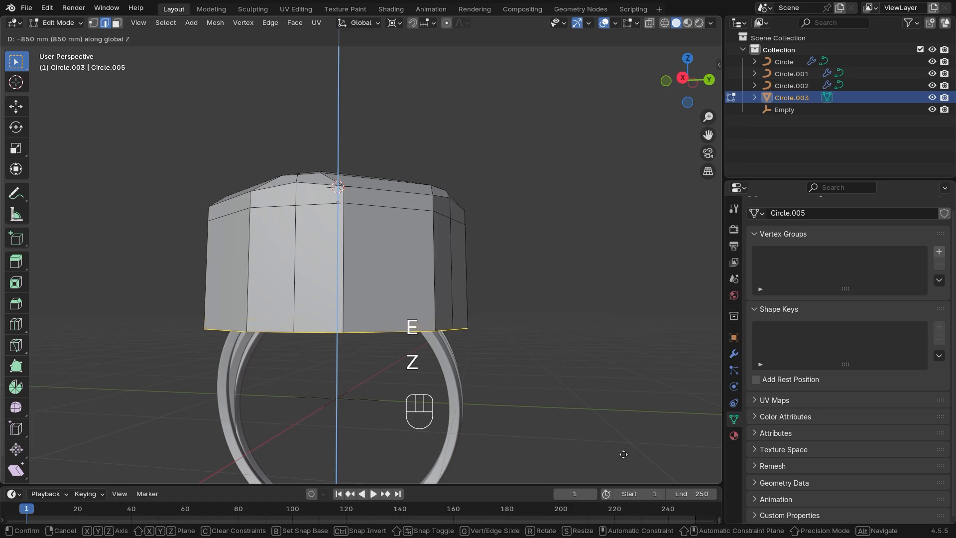
pyautogui.click(624, 458)
# - Scale the extruded bottom edge loop down towards the 3D cursor to taper the gem's lower part
pyautogui.moveTo(533, 441); pyautogui.dragTo(566, 443, button='middle')
pyautogui.press('s')
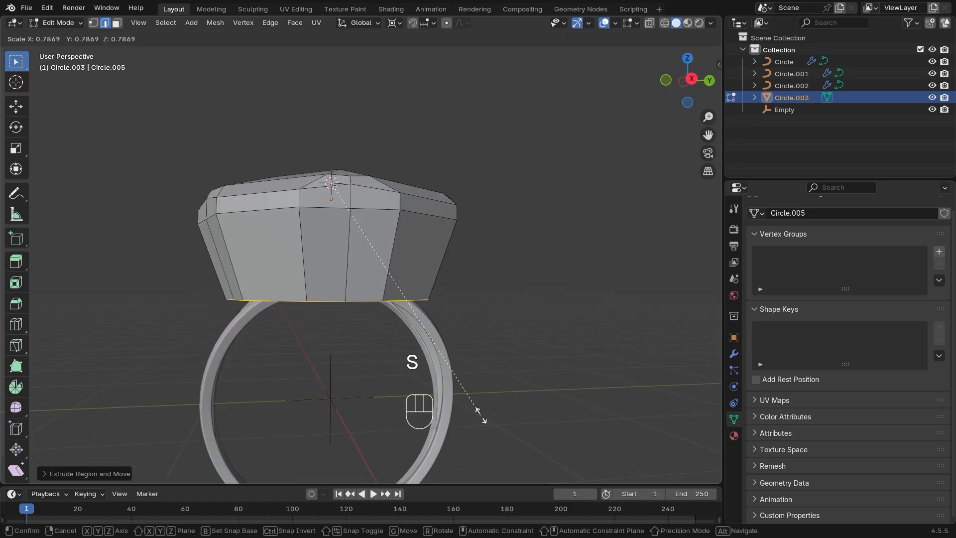
pyautogui.click(331, 348)
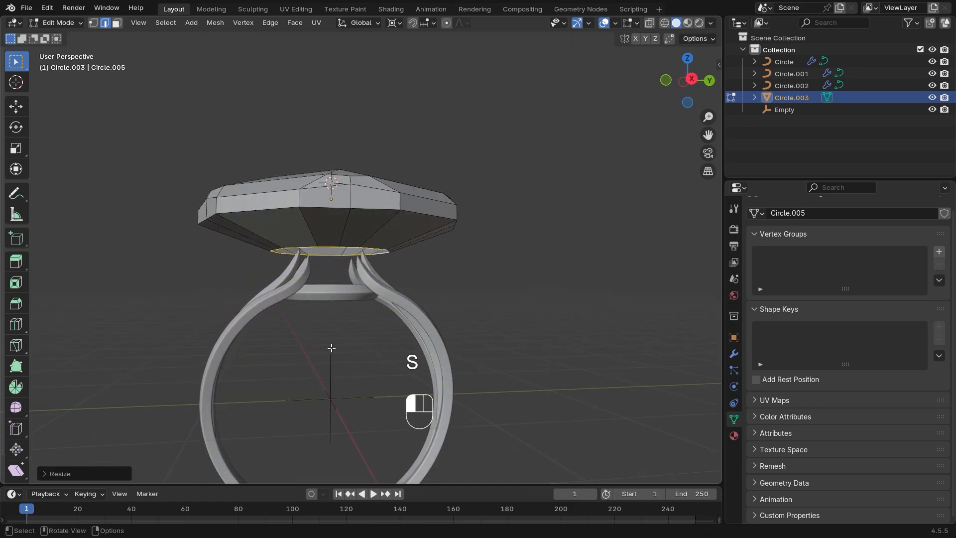
pyautogui.press('g')
pyautogui.click(334, 438)
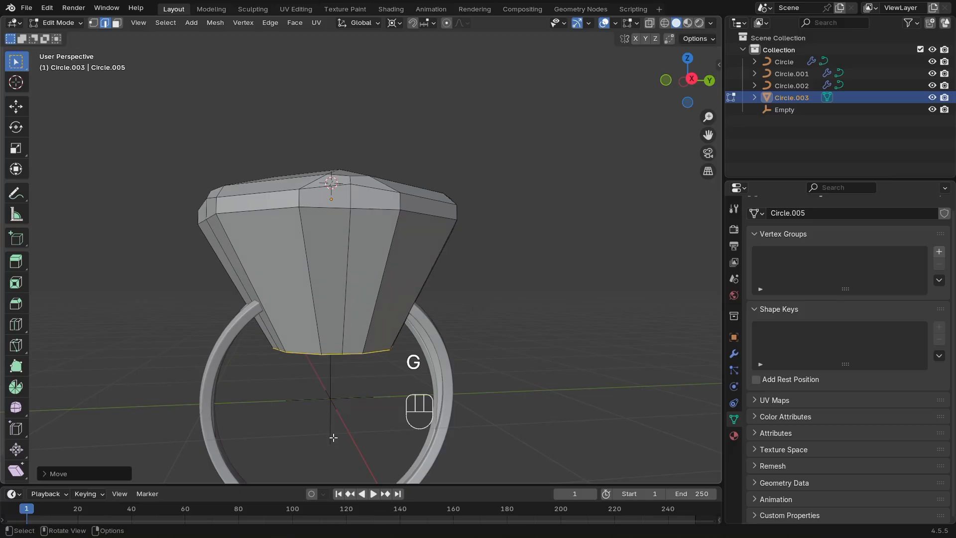
pyautogui.hotkey('ctrl', 'z')
# - Move the narrowed bottom edge loop down along the Z axis to deepen the gem
pyautogui.press('g')
pyautogui.press('z')
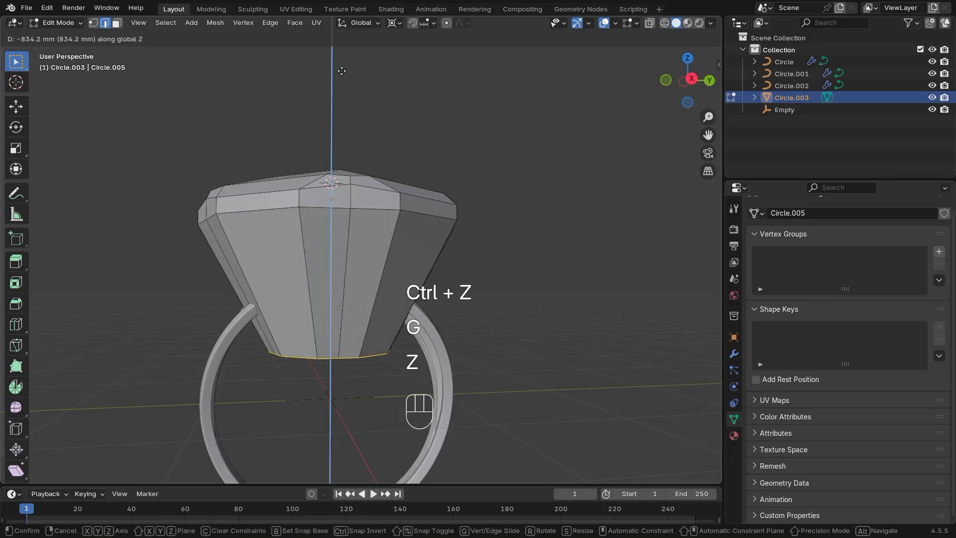
pyautogui.click(394, 163)
# - Snap the 3D cursor to the bottom loop's centre, scale the loop to 0 to form the gem's point, and return to Object Mode
pyautogui.moveTo(400, 252); pyautogui.dragTo(408, 259, button='middle')
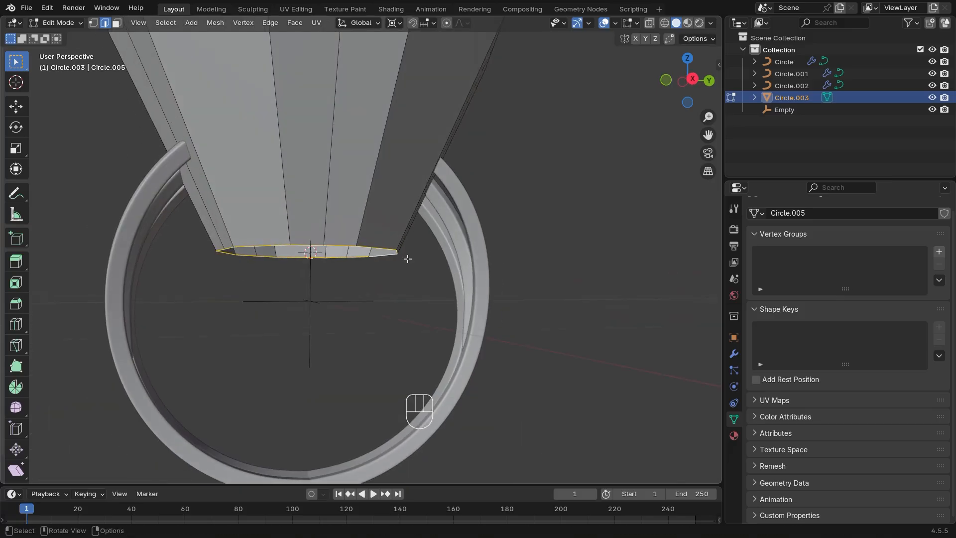
pyautogui.press('s')
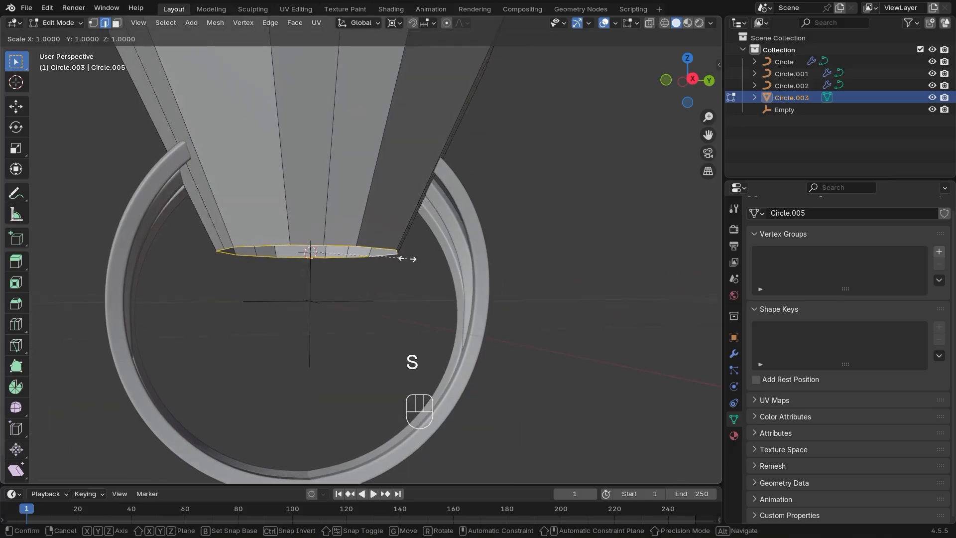
pyautogui.press('KP_0')
pyautogui.press('KP_Enter')
pyautogui.scroll(-5, 346, 225)
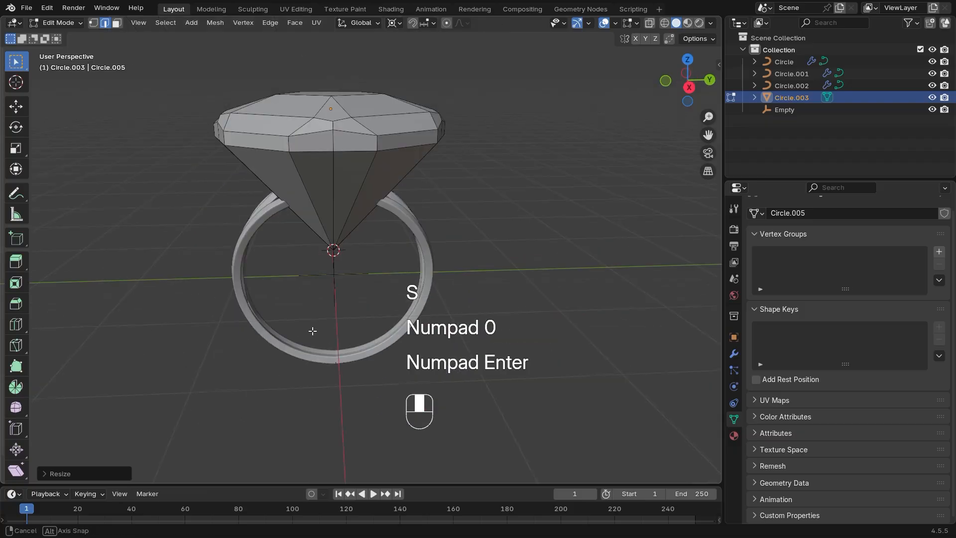
pyautogui.press('Tab')
pyautogui.moveTo(311, 330); pyautogui.dragTo(488, 32, button='middle')
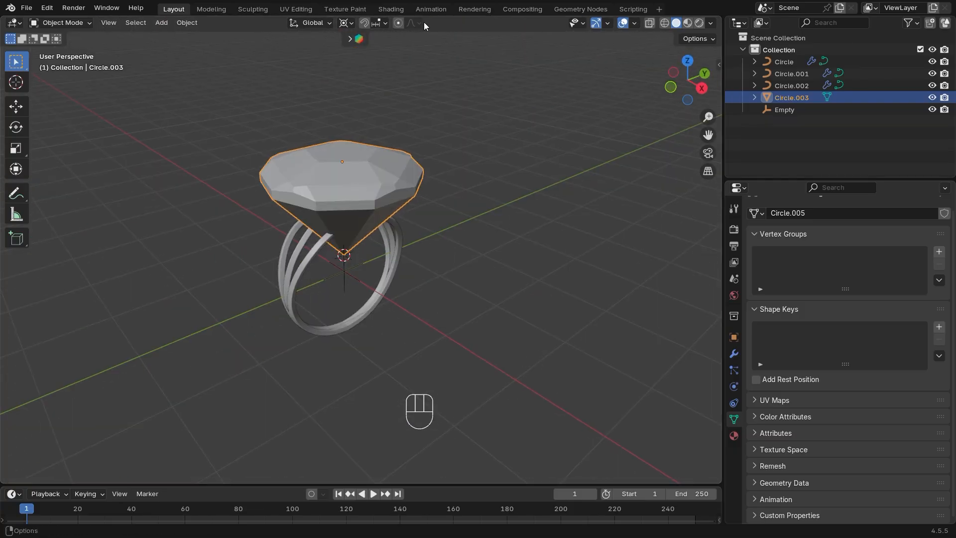
pyautogui.moveTo(421, 21); pyautogui.dragTo(381, 216, button='middle')
# - Scale the gem's whole mesh to about 0.41 and raise it along Z into the circular setting between the arms
pyautogui.press('Tab')
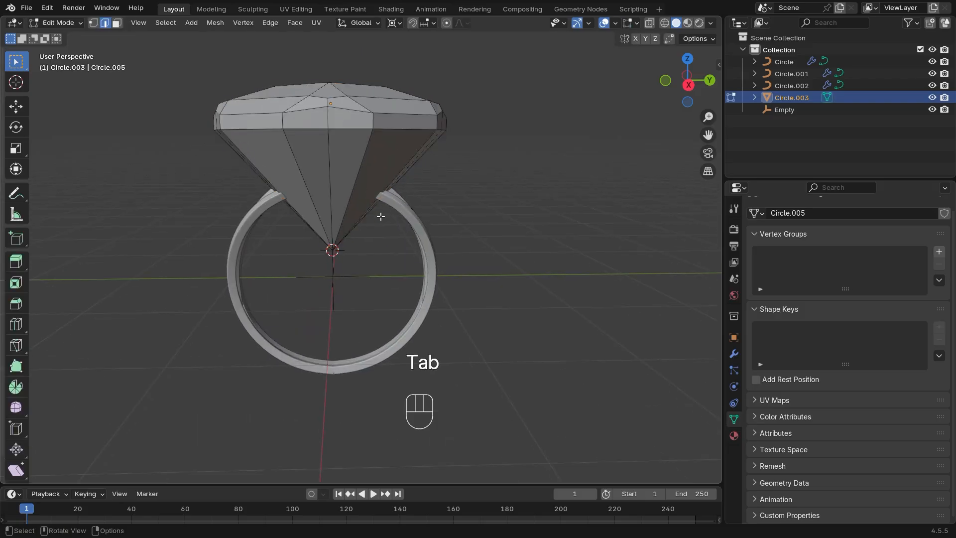
pyautogui.press('a')
pyautogui.keyDown('ctrl'); pyautogui.moveTo(394, 315); pyautogui.dragTo(415, 266, button='middle'); pyautogui.keyUp('ctrl')
pyautogui.keyDown('shift'); pyautogui.moveTo(414, 265); pyautogui.dragTo(452, 321, button='middle'); pyautogui.keyUp('shift')
pyautogui.keyDown('ctrl'); pyautogui.moveTo(451, 321); pyautogui.dragTo(492, 298, button='middle'); pyautogui.keyUp('ctrl')
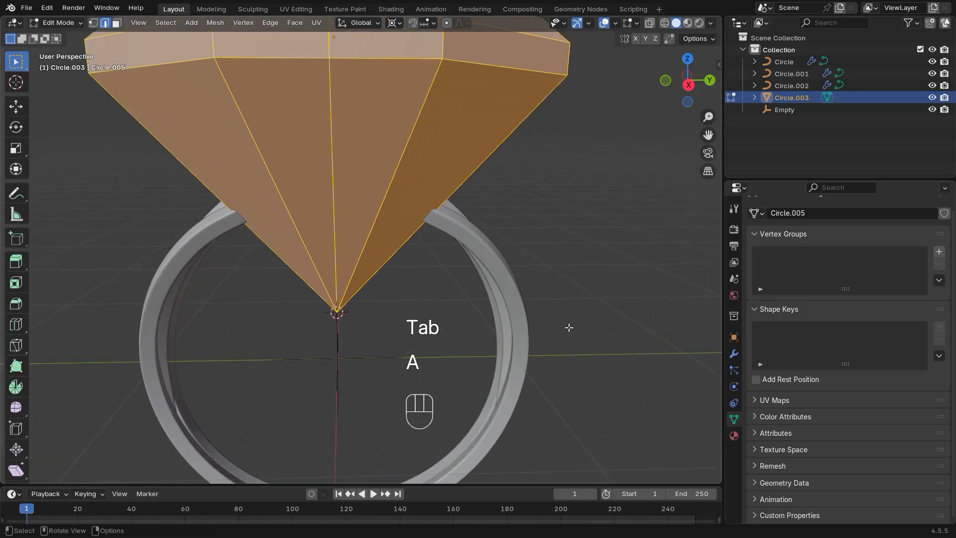
pyautogui.press('s')
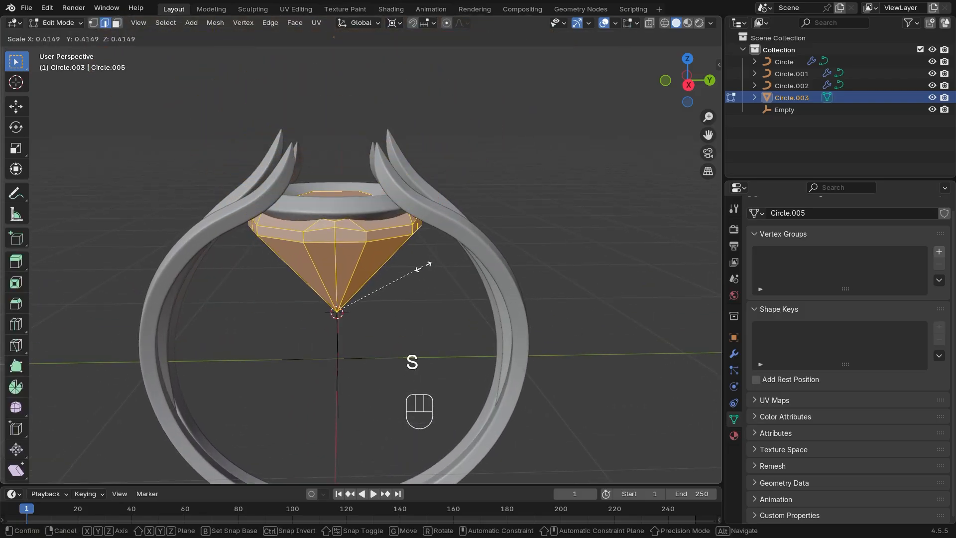
pyautogui.click(421, 266)
pyautogui.press('g')
pyautogui.press('z')
pyautogui.click(418, 195)
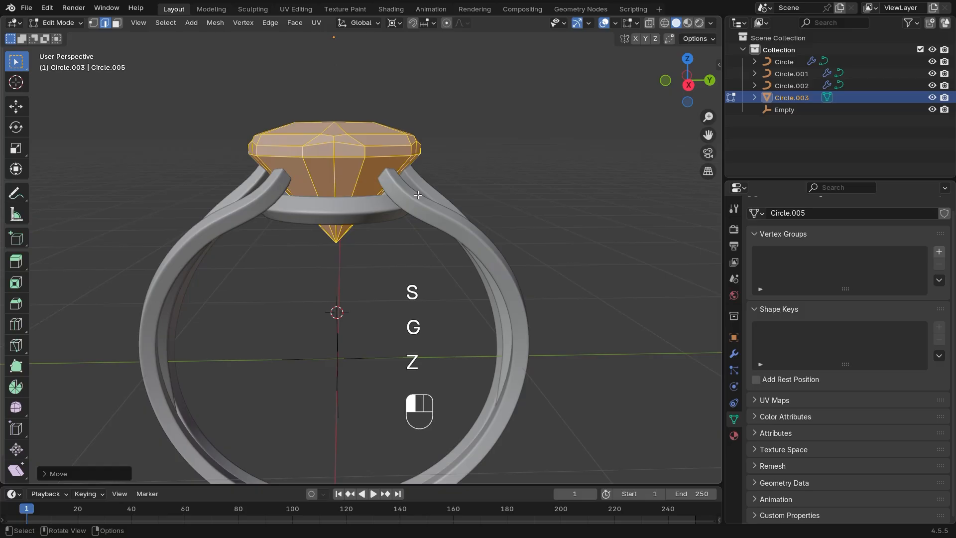
# - Switch the pivot point away from the 3D cursor and set the gem's origin to its geometry
pyautogui.click(398, 23)
pyautogui.click(397, 51)
pyautogui.keyDown('ctrl'); pyautogui.moveTo(354, 184); pyautogui.dragTo(345, 147, button='middle'); pyautogui.keyUp('ctrl')
pyautogui.rightClick(346, 147)
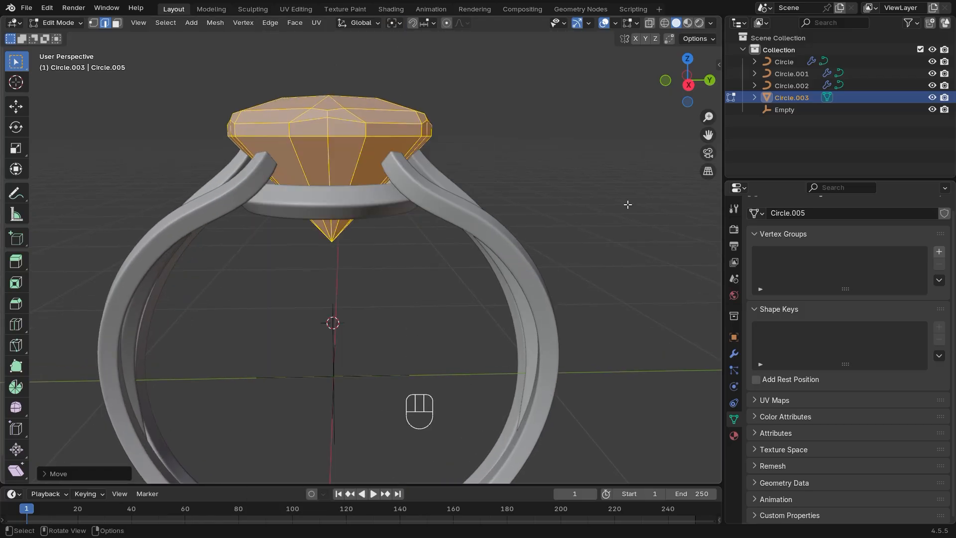
pyautogui.press('Tab')
pyautogui.rightClick(356, 132)
pyautogui.moveTo(348, 181)
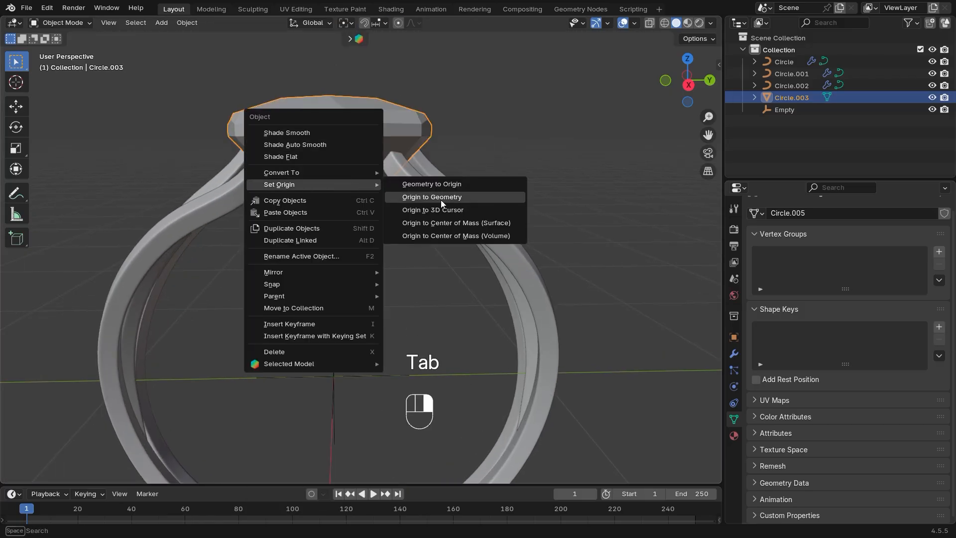
pyautogui.click(440, 199)
# - Scale the gem's mesh down in Edit Mode until it fits between the tips of the arms
pyautogui.press('Tab')
pyautogui.press('s')
pyautogui.click(546, 260)
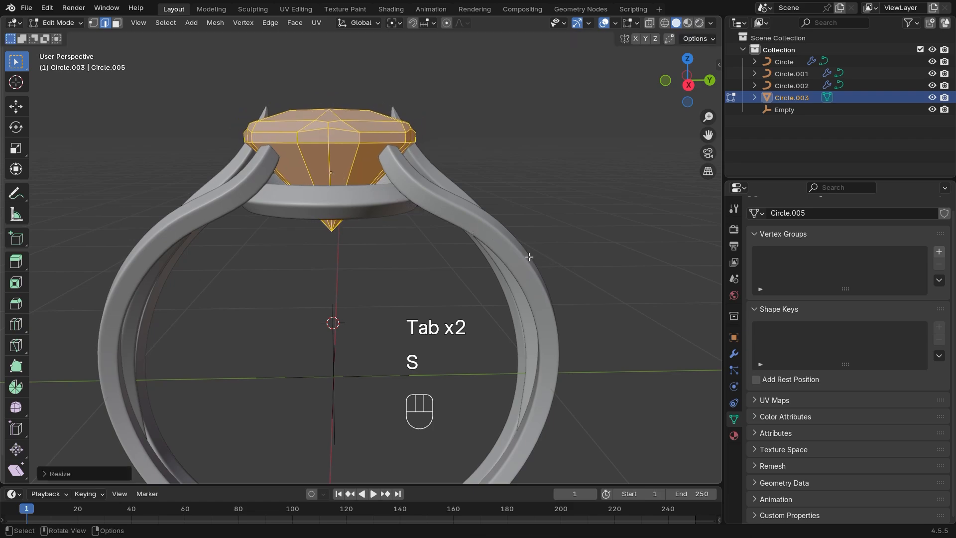
pyautogui.moveTo(546, 260); pyautogui.dragTo(360, 255, button='middle')
pyautogui.keyDown('ctrl'); pyautogui.moveTo(366, 293); pyautogui.dragTo(372, 261, button='middle'); pyautogui.keyUp('ctrl')
pyautogui.keyDown('shift'); pyautogui.moveTo(372, 262); pyautogui.dragTo(366, 280, button='middle'); pyautogui.keyUp('shift')
pyautogui.keyDown('shift'); pyautogui.moveTo(366, 280); pyautogui.dragTo(372, 313, button='middle'); pyautogui.keyUp('shift')
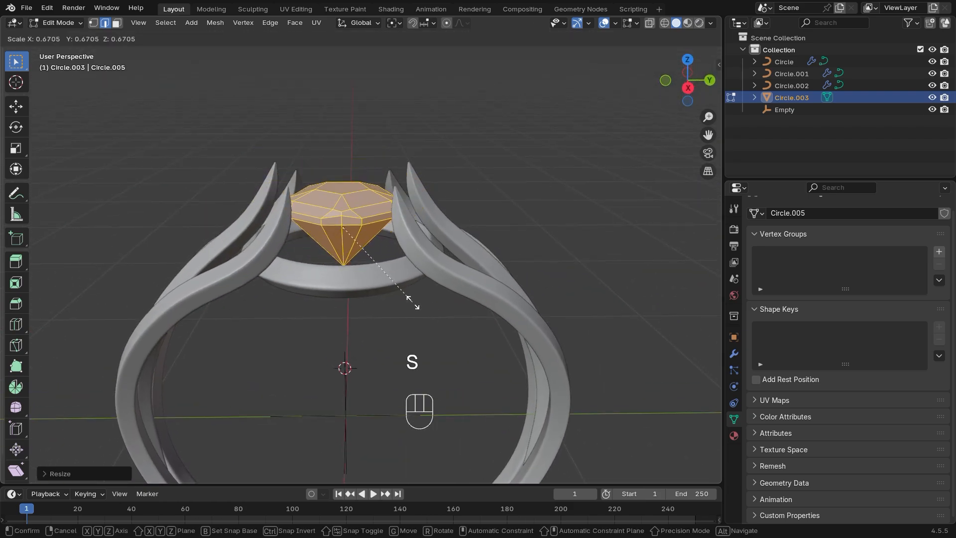
pyautogui.click(434, 310)
# - Raise the gem along the Z axis towards the tips of the arms
pyautogui.moveTo(442, 316); pyautogui.dragTo(658, 128, button='middle')
pyautogui.moveTo(537, 234); pyautogui.dragTo(467, 283, button='middle')
pyautogui.press('g')
pyautogui.press('z')
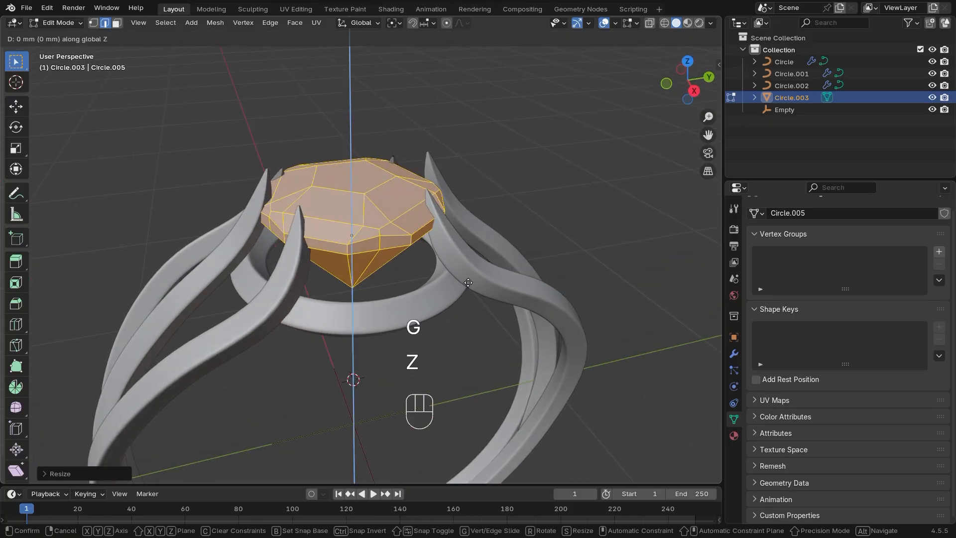
pyautogui.click(471, 250)
# - Scale the gem down slightly, then stretch it along the Z axis
pyautogui.moveTo(471, 250); pyautogui.dragTo(487, 269, button='middle')
pyautogui.press('s')
pyautogui.click(453, 229)
pyautogui.press('s')
pyautogui.click(493, 283)
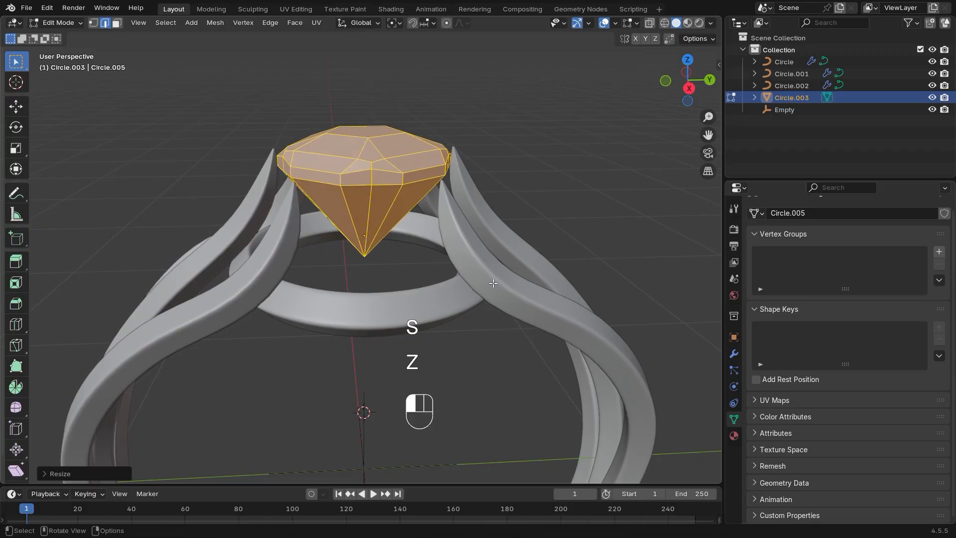
# - Nudge the stretched gem slightly higher along Z and return to Object Mode
pyautogui.press('g')
pyautogui.press('z')
pyautogui.click(493, 271)
pyautogui.moveTo(493, 272)
pyautogui.mouseDown(button='middle')
pyautogui.moveTo(491, 252)
pyautogui.moveTo(499, 258)
pyautogui.moveTo(487, 256)
pyautogui.mouseUp(button='middle')
pyautogui.press('Tab')
pyautogui.click(393, 295)
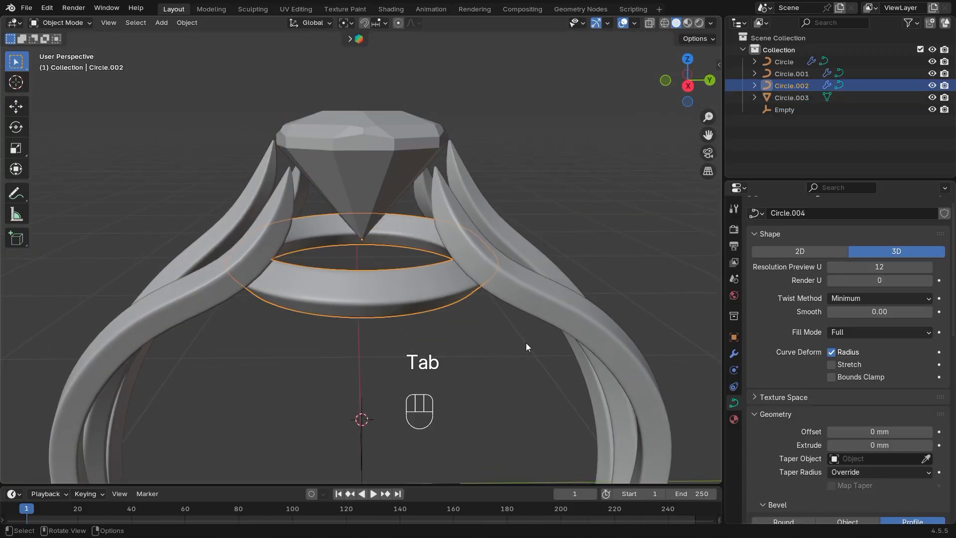
pyautogui.press('Tab')
pyautogui.press('Tab')
pyautogui.press('Tab')
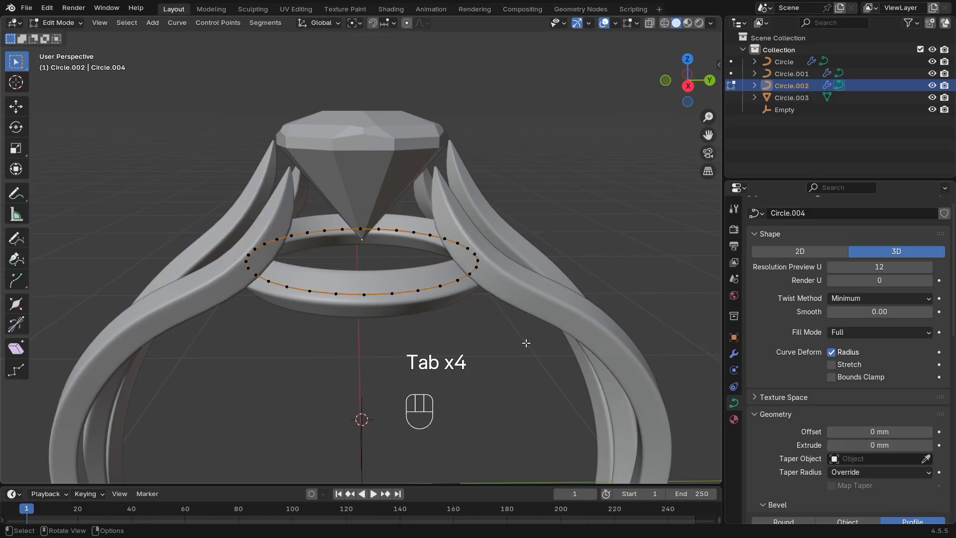
pyautogui.press('Tab')
pyautogui.press('a')
pyautogui.press('Tab')
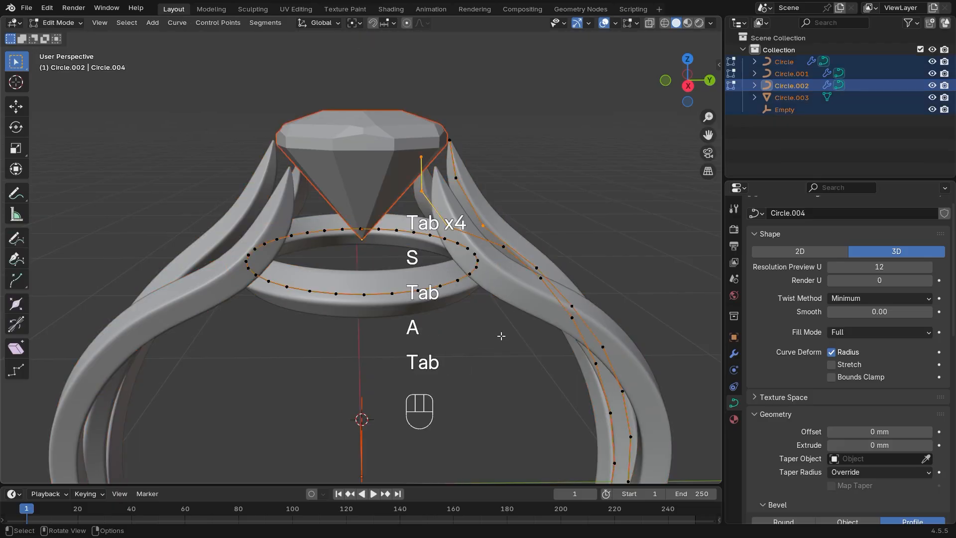
pyautogui.press('Tab')
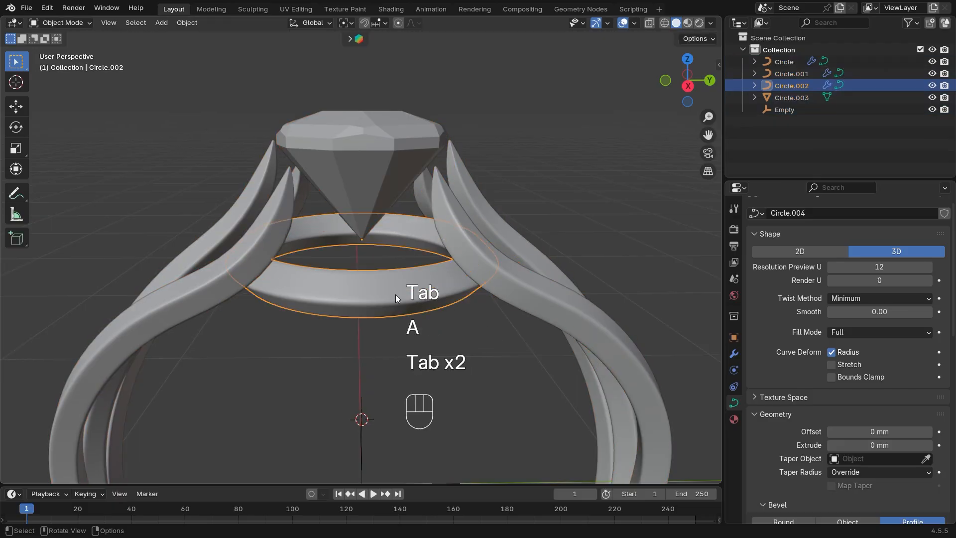
pyautogui.press('Tab')
pyautogui.press('s')
pyautogui.hotkey('ctrl', 'z')
pyautogui.hotkey('ctrl', 'a')
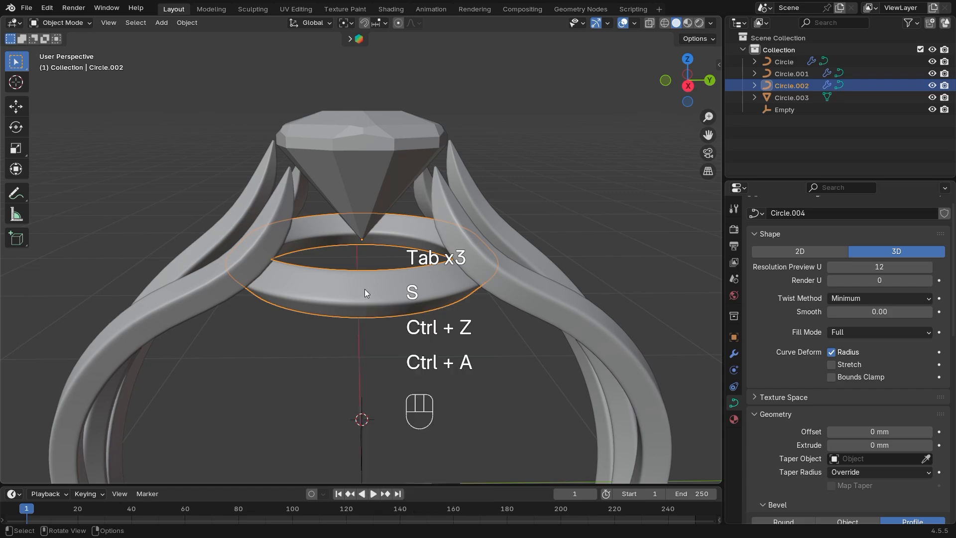
# - Select all curve points of the circular setting, scale them to about 0.6, and raise them along Z around the gem's lower part
pyautogui.press('Tab')
pyautogui.press('s')
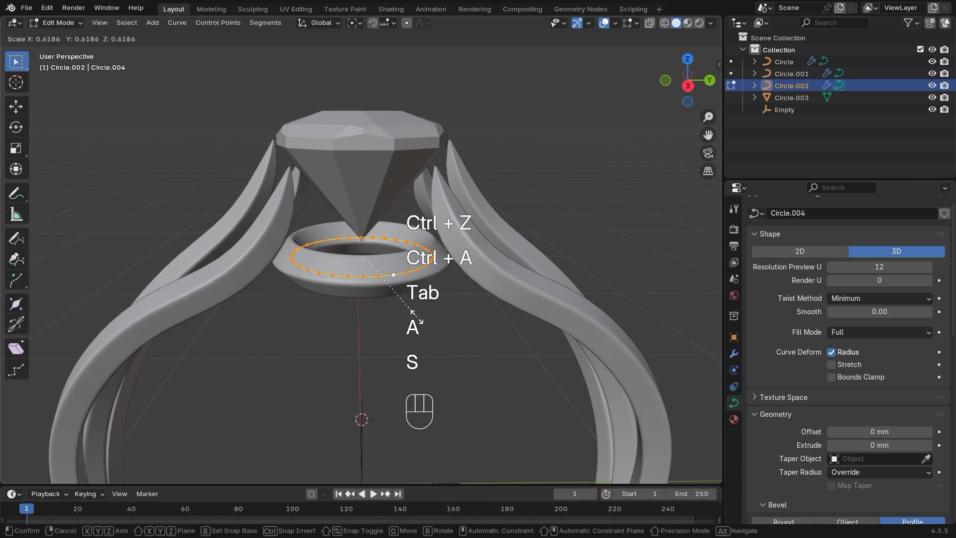
pyautogui.click(405, 309)
pyautogui.press('g')
pyautogui.press('z')
pyautogui.click(410, 263)
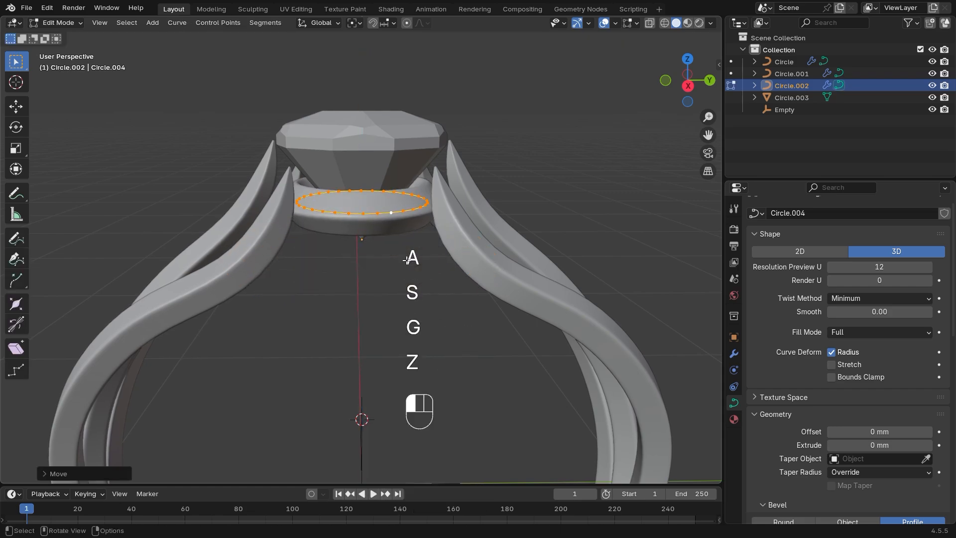
# - Using X-ray side view, raise the circular setting's curve points along Z and scale them up slightly around the gem
pyautogui.moveTo(410, 263); pyautogui.dragTo(682, 133, button='middle')
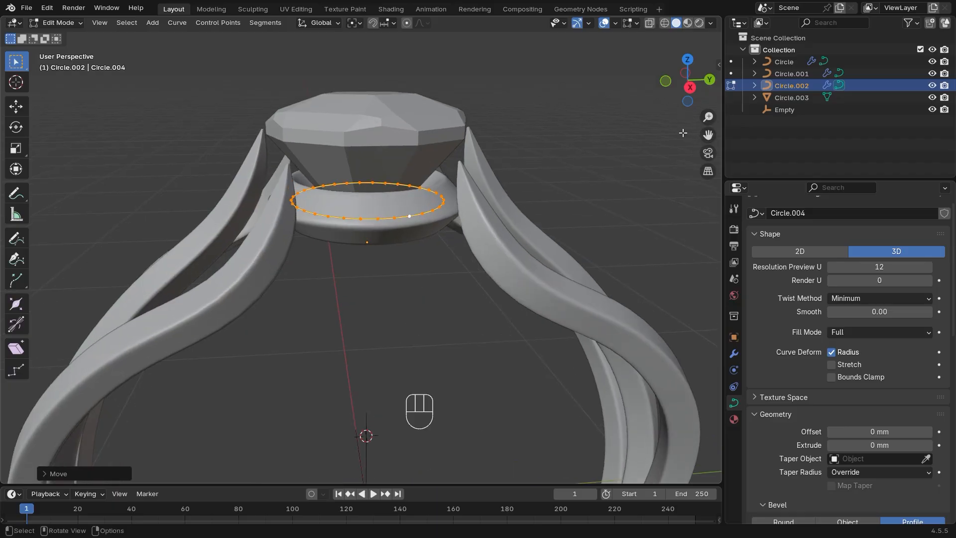
pyautogui.click(691, 87)
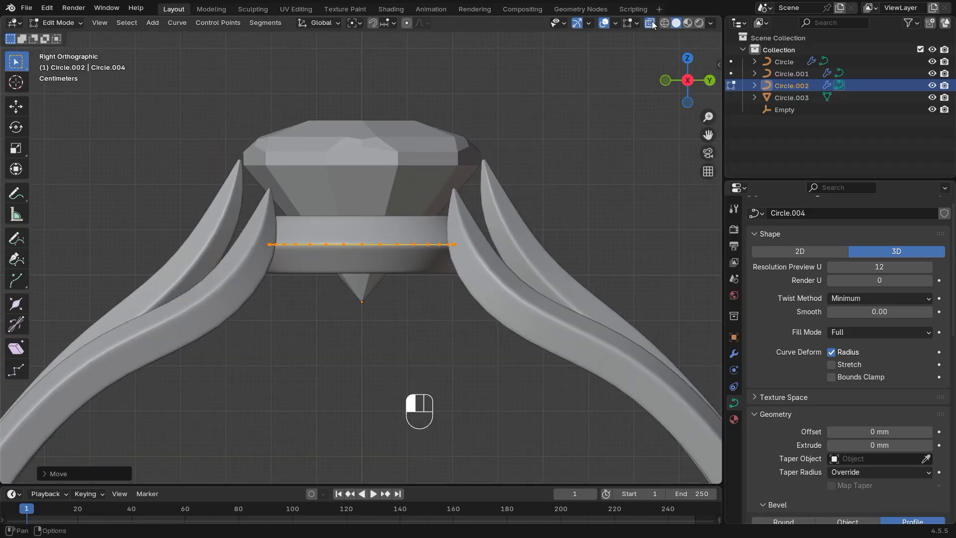
pyautogui.click(652, 23)
pyautogui.keyDown('ctrl'); pyautogui.moveTo(490, 241); pyautogui.dragTo(492, 199, button='middle'); pyautogui.keyUp('ctrl')
pyautogui.keyDown('shift'); pyautogui.moveTo(488, 231); pyautogui.dragTo(489, 236, button='middle'); pyautogui.keyUp('shift')
pyautogui.press('g')
pyautogui.press('z')
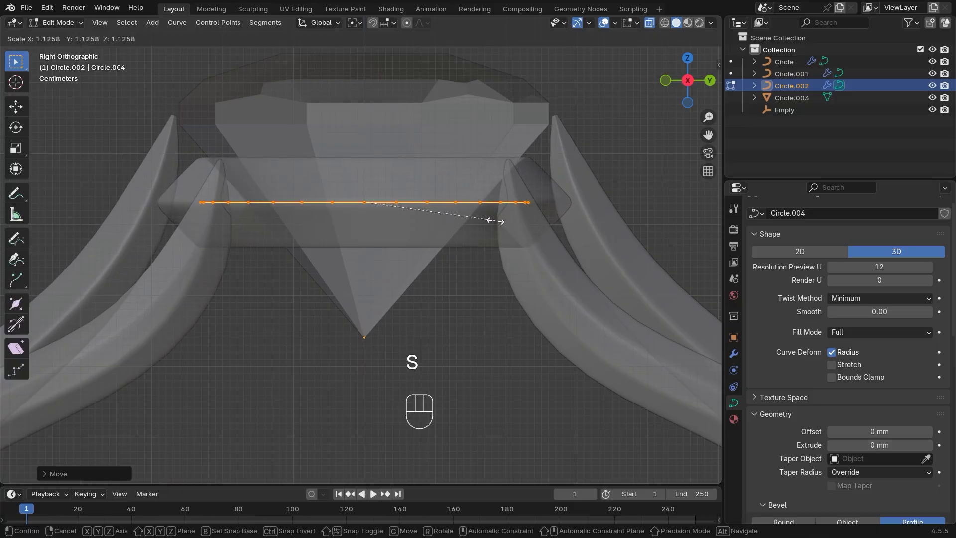
pyautogui.click(494, 218)
pyautogui.moveTo(493, 216); pyautogui.dragTo(721, 40, button='middle')
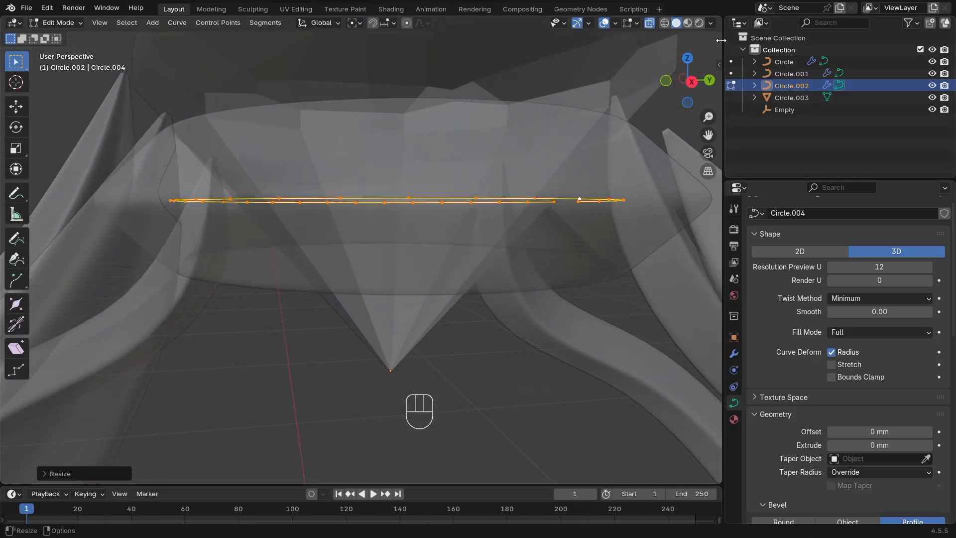
pyautogui.click(651, 26)
# - Return to Object Mode, select the gem, and adjust its height along the Z axis relative to the circular setting
pyautogui.keyDown('ctrl'); pyautogui.moveTo(523, 164); pyautogui.dragTo(377, 334, button='middle'); pyautogui.keyUp('ctrl')
pyautogui.press('Tab')
pyautogui.click(367, 202)
pyautogui.moveTo(376, 335); pyautogui.dragTo(401, 330, button='middle')
pyautogui.press('g')
pyautogui.press('z')
pyautogui.click(378, 339)
pyautogui.press('g')
pyautogui.press('z')
pyautogui.click(341, 334)
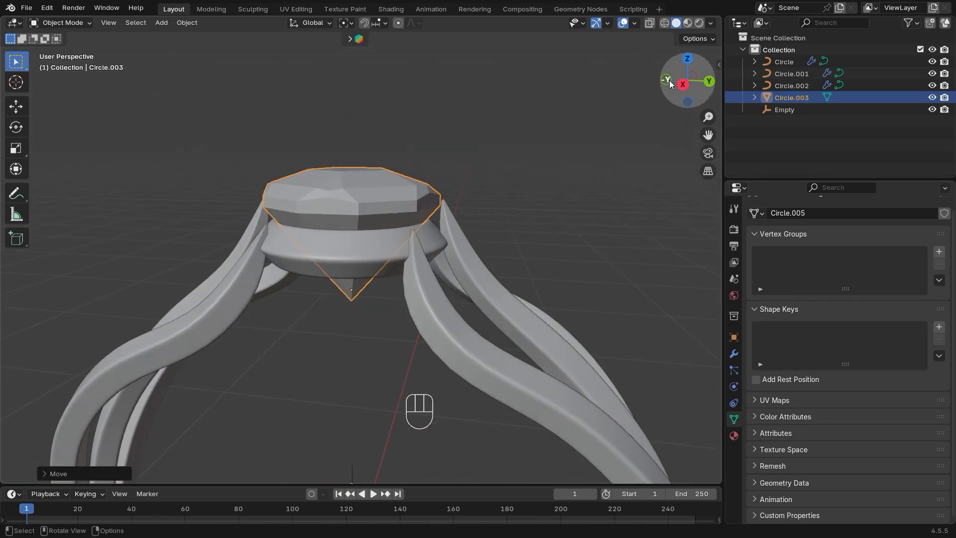
# - In X-ray right side view, open the inner arm's curve in Edit Mode and select its tip point
pyautogui.click(684, 85)
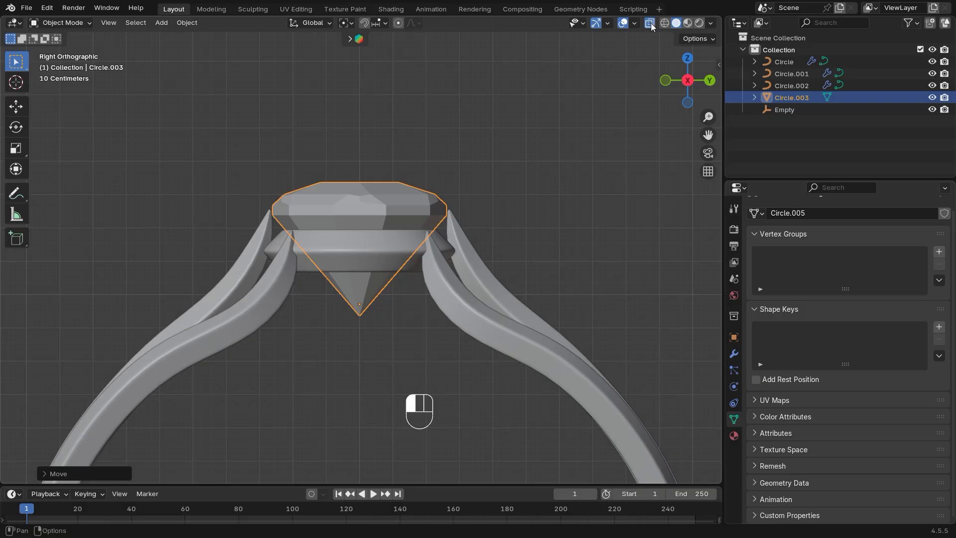
pyautogui.click(651, 23)
pyautogui.click(527, 313)
pyautogui.press('Tab')
pyautogui.press('Tab')
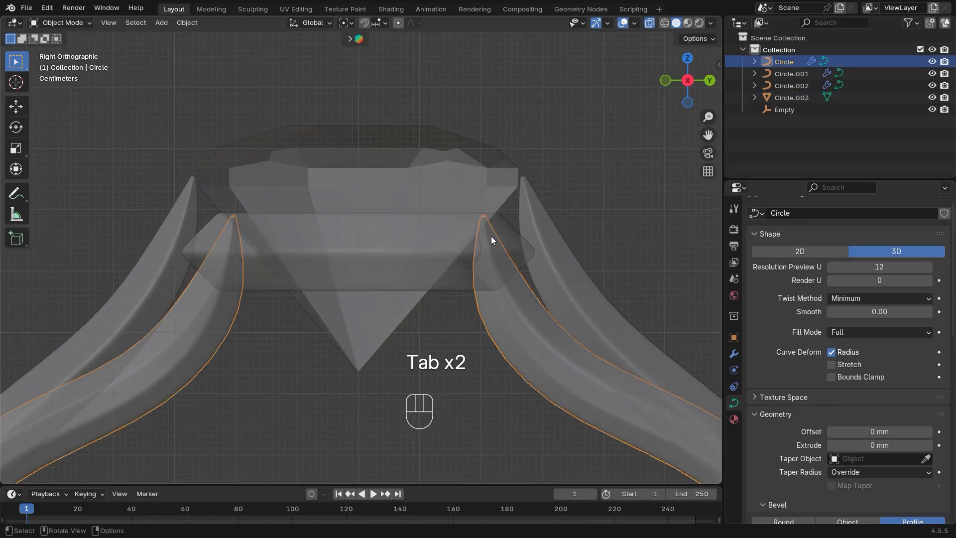
pyautogui.press('Tab')
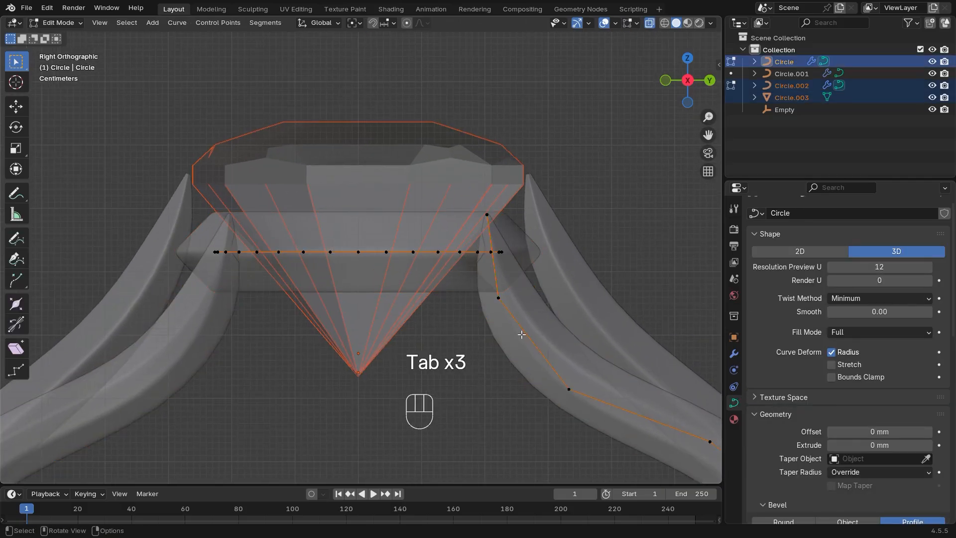
pyautogui.press('Tab')
pyautogui.click(486, 218)
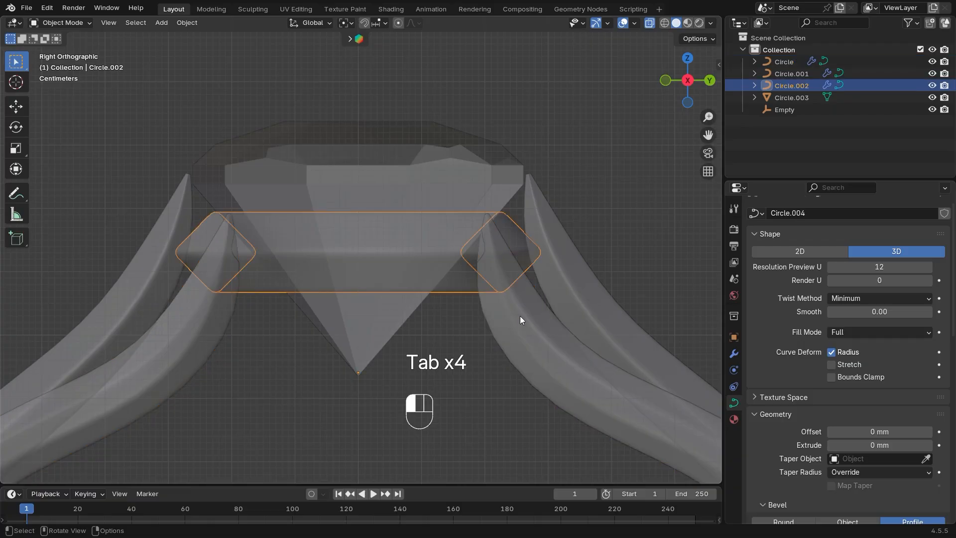
pyautogui.click(520, 316)
pyautogui.press('Tab')
pyautogui.keyDown('ctrl'); pyautogui.moveTo(490, 220); pyautogui.dragTo(525, 312, button='middle'); pyautogui.keyUp('ctrl')
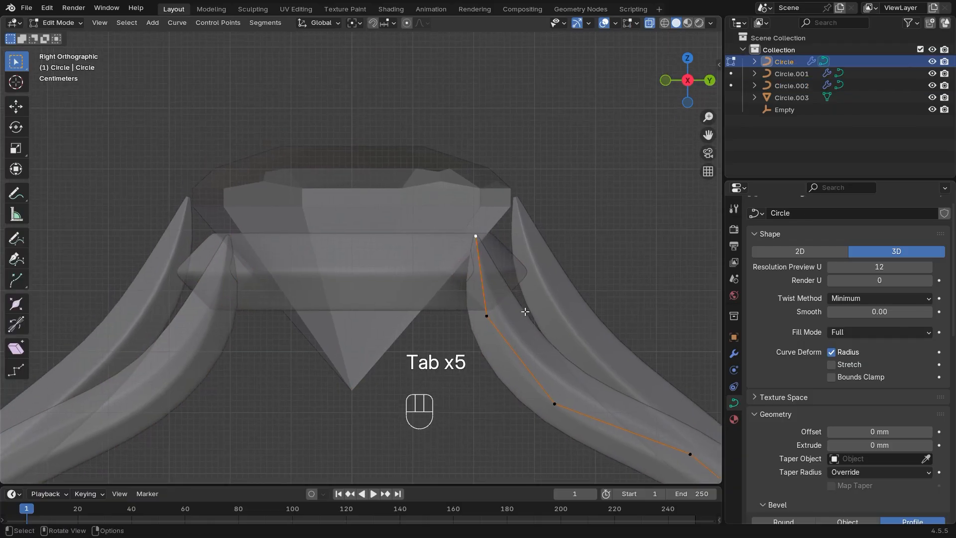
# - Undo a trial move of the tip point, select the inner arm's three uppermost points, and move them outward and up beside the gem
pyautogui.press('g')
pyautogui.click(534, 308)
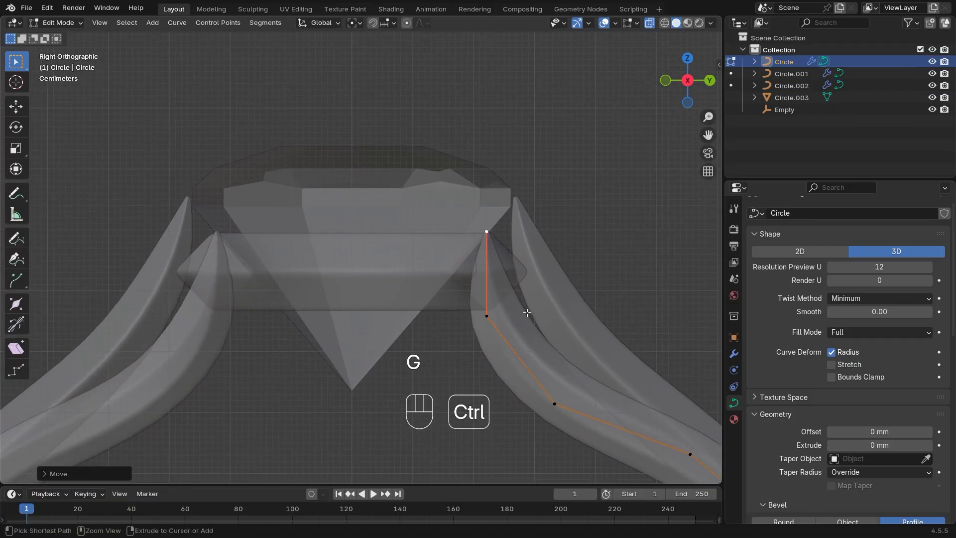
pyautogui.keyDown('shift'); pyautogui.moveTo(475, 331); pyautogui.dragTo(476, 331); pyautogui.keyUp('shift')
pyautogui.keyDown('shift'); pyautogui.moveTo(546, 363); pyautogui.dragTo(534, 390, button='middle'); pyautogui.keyUp('shift')
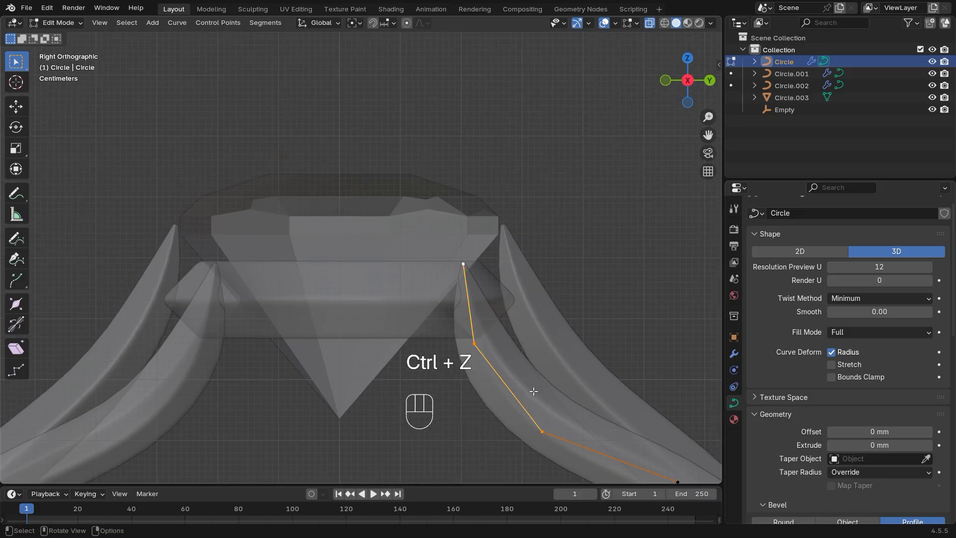
pyautogui.press('g')
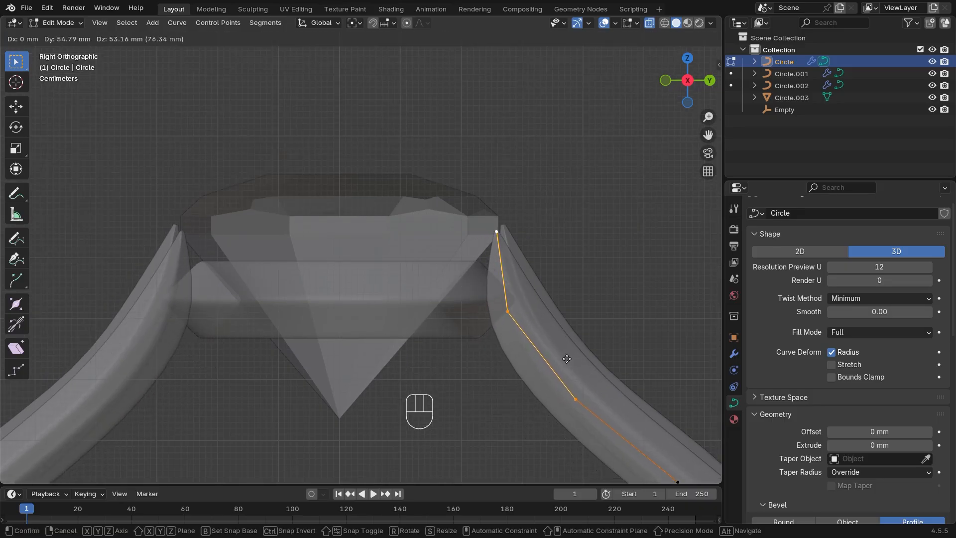
pyautogui.click(574, 354)
# - Shift the inner arm's three upper points back inward against the gem in side view, and return to Object Mode
pyautogui.moveTo(573, 353); pyautogui.dragTo(566, 383, button='middle')
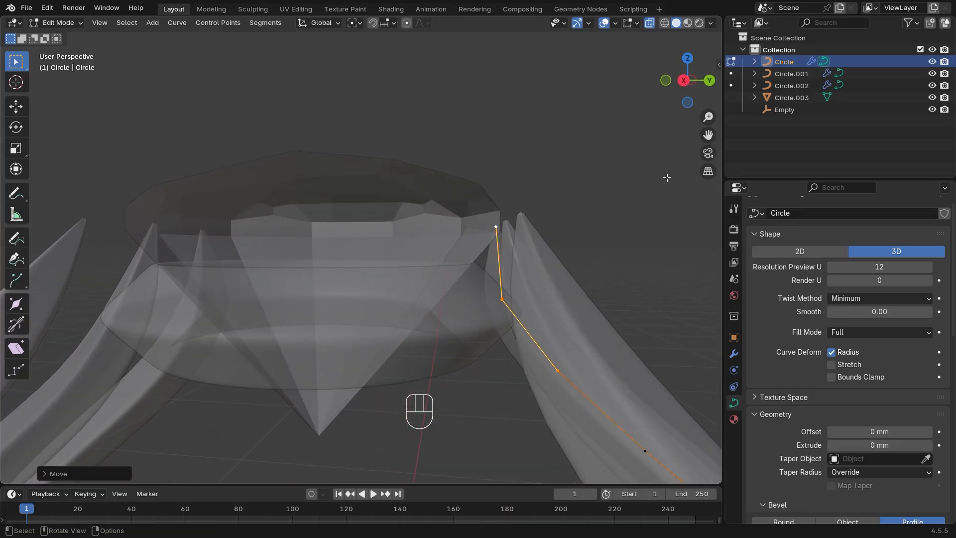
pyautogui.click(684, 82)
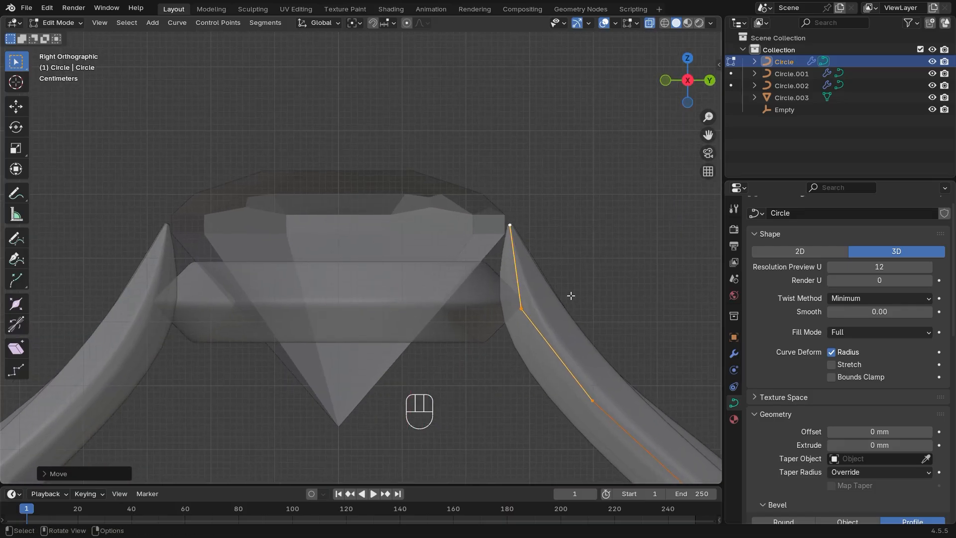
pyautogui.press('g')
pyautogui.moveTo(540, 302); pyautogui.dragTo(258, 324, button='middle')
pyautogui.keyDown('ctrl'); pyautogui.click(687, 83); pyautogui.keyUp('ctrl')
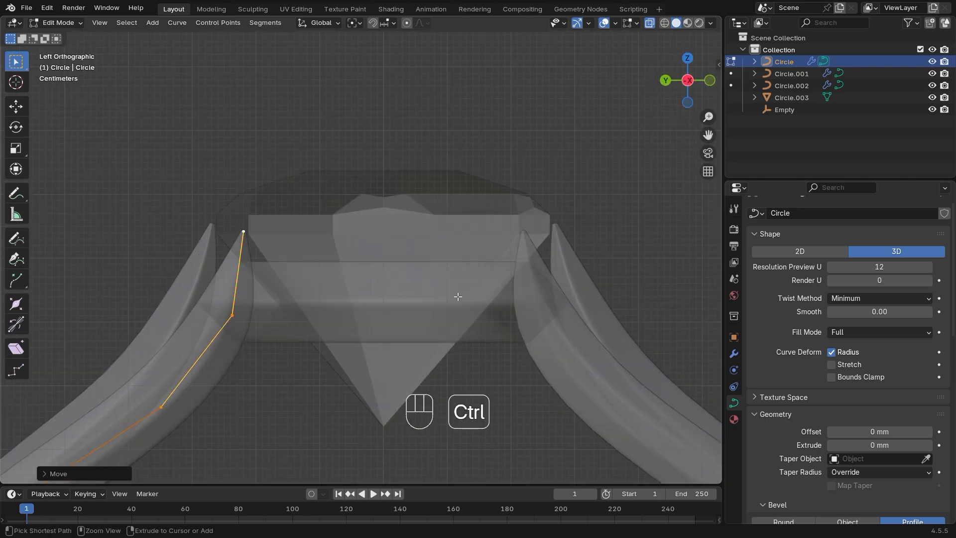
pyautogui.press('g')
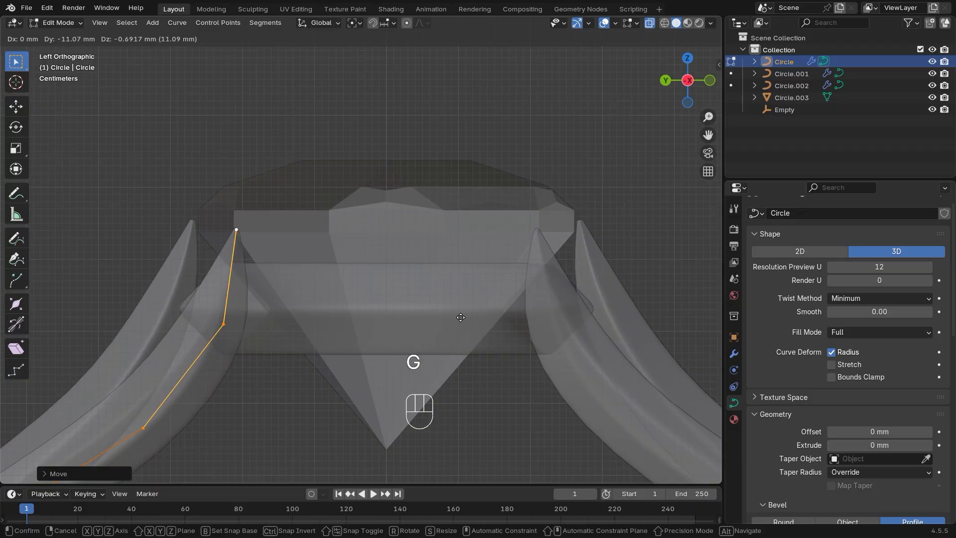
pyautogui.click(460, 318)
pyautogui.moveTo(460, 318); pyautogui.dragTo(578, 357, button='middle')
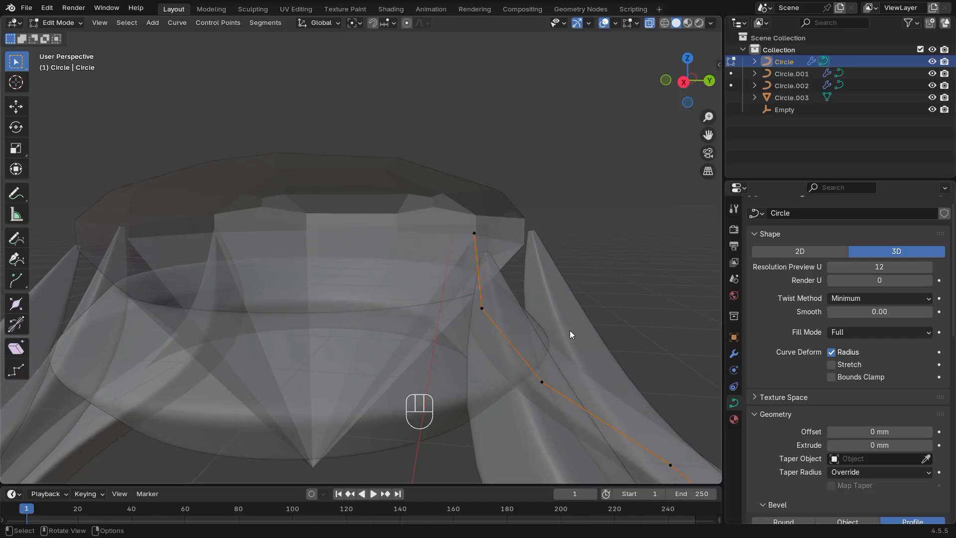
pyautogui.press('Tab')
# - Edit the outer arm's curve and move its tip point in the negative X direction, undoing a further trial move along Y
pyautogui.click(560, 297)
pyautogui.press('Tab')
pyautogui.moveTo(544, 286); pyautogui.dragTo(543, 364, button='middle')
pyautogui.press('g')
pyautogui.press('x')
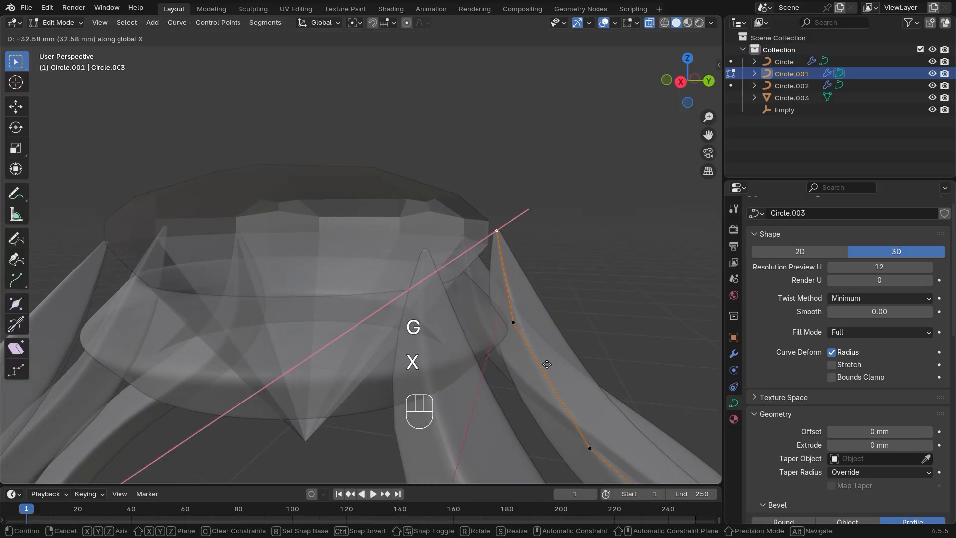
pyautogui.click(551, 365)
pyautogui.hotkey('ctrl', 'z')
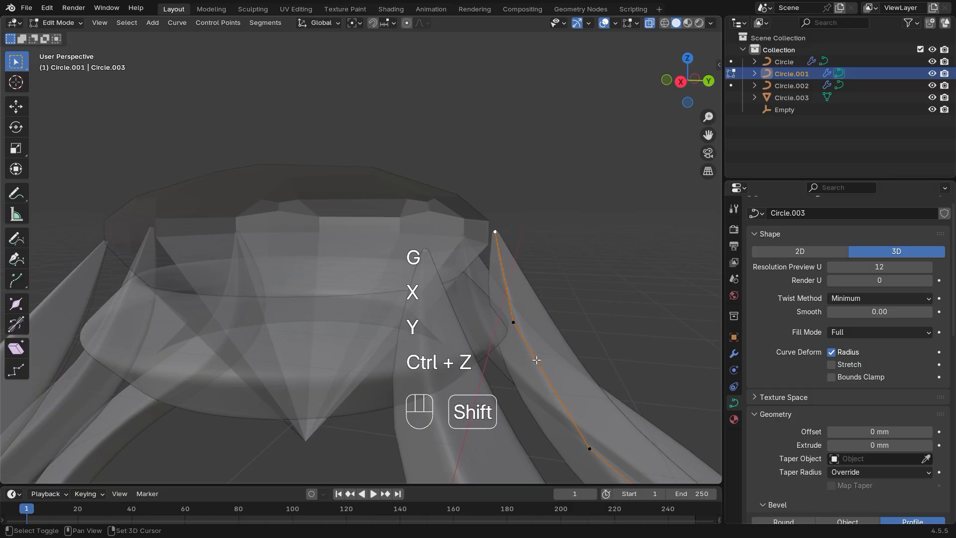
# - Move the outer arm's three upper points outward along Y by about 18 mm, and return to Object Mode
pyautogui.press('g')
pyautogui.press('y')
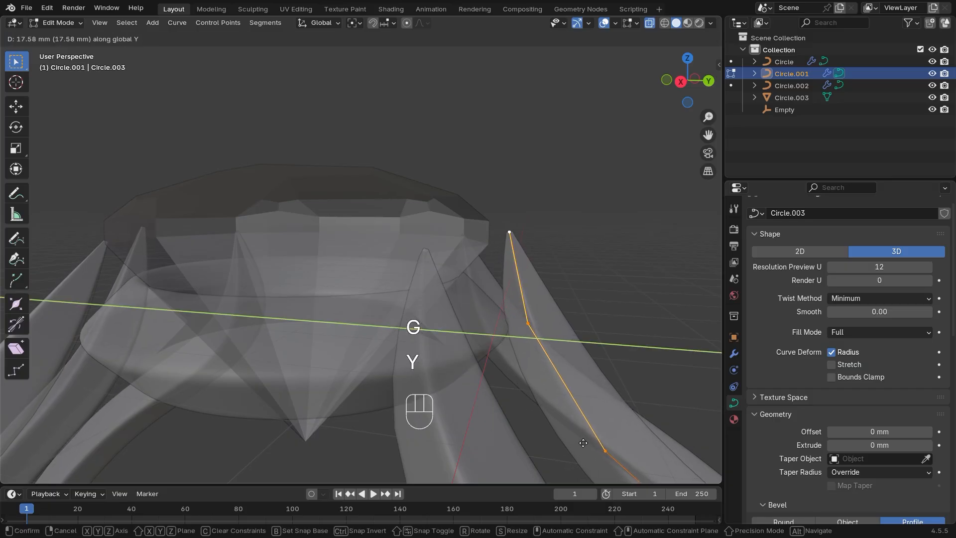
pyautogui.click(584, 442)
pyautogui.press('Tab')
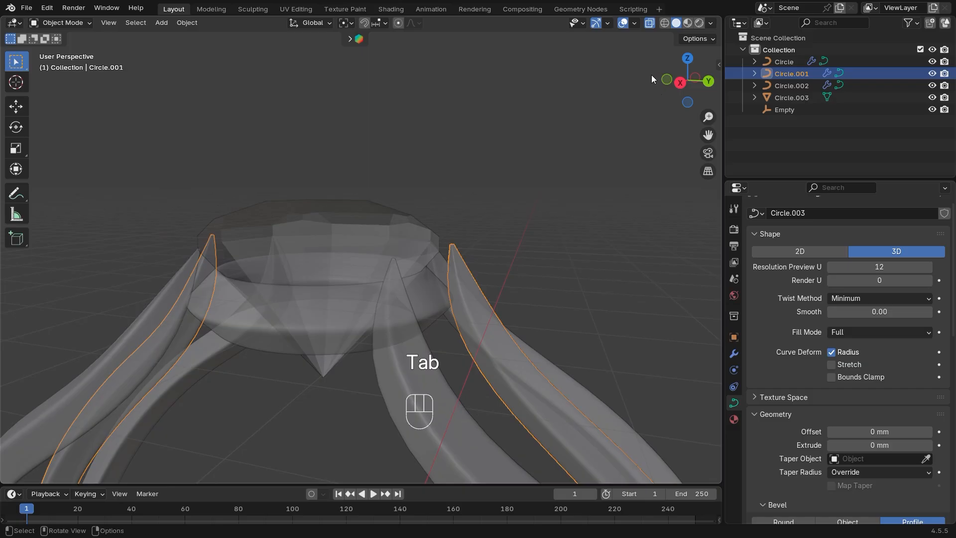
# - Turn off X-ray, select the Empty at the ring's centre, and scale it up until its axes extend beyond the ring
pyautogui.moveTo(653, 80); pyautogui.dragTo(328, 249, button='middle')
pyautogui.keyDown('shift'); pyautogui.moveTo(329, 249); pyautogui.dragTo(369, 330, button='middle'); pyautogui.keyUp('shift')
pyautogui.moveTo(369, 331); pyautogui.dragTo(289, 375, button='middle')
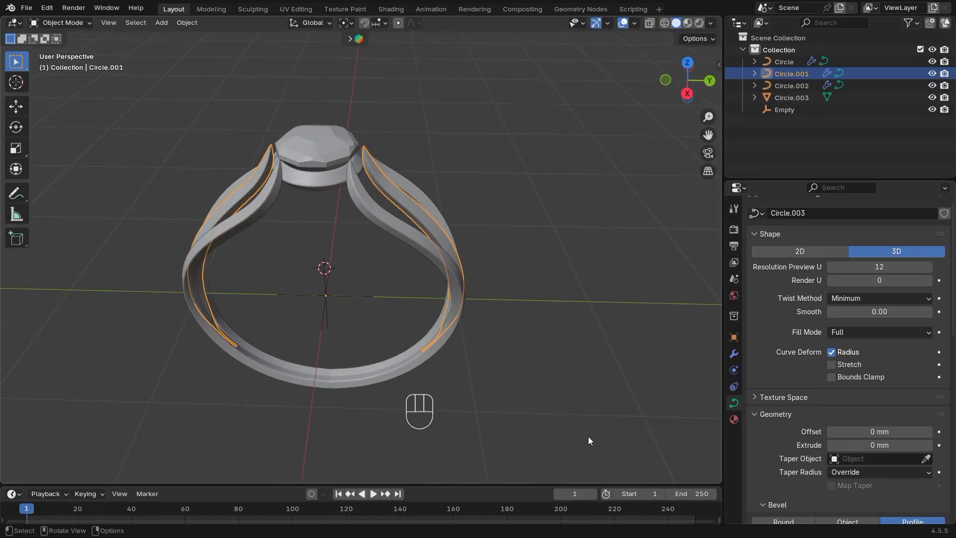
pyautogui.moveTo(527, 316); pyautogui.dragTo(402, 377, button='middle')
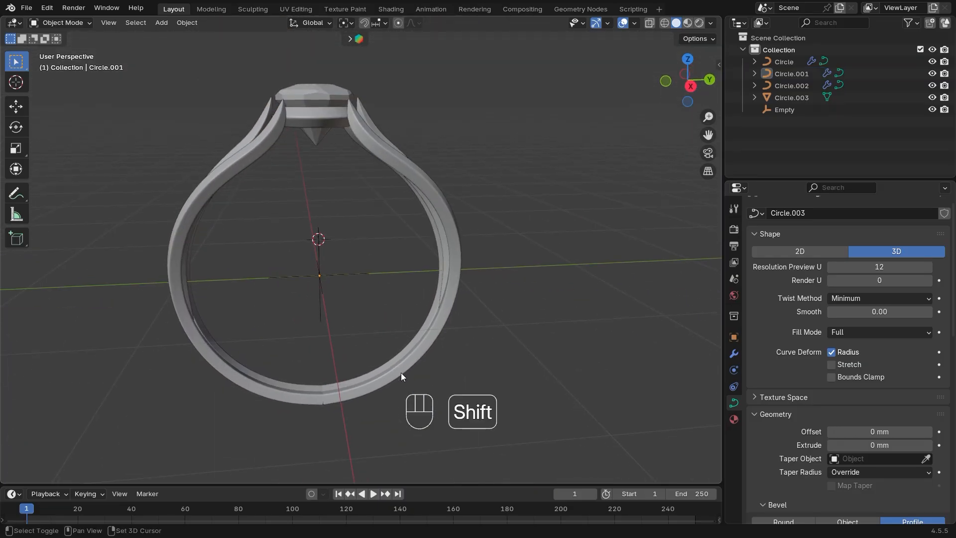
pyautogui.click(321, 249)
pyautogui.scroll(2, 319, 252)
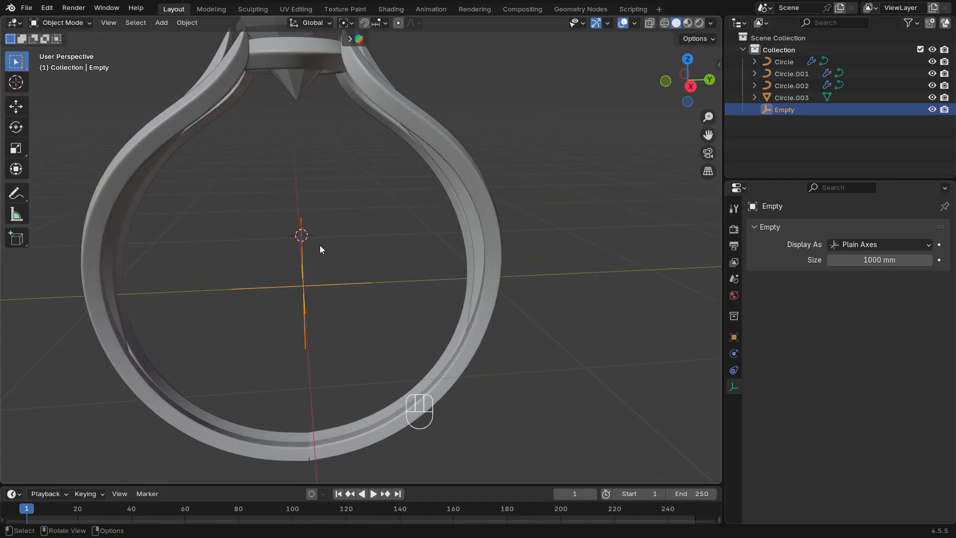
pyautogui.press('s')
pyautogui.click(485, 319)
pyautogui.keyDown('ctrl'); pyautogui.moveTo(485, 319); pyautogui.dragTo(427, 382, button='middle'); pyautogui.keyUp('ctrl')
pyautogui.press('s')
pyautogui.click(448, 376)
# - Select all ring parts with the Empty as active object and parent them to it using Object (Keep Transform)
pyautogui.press('a')
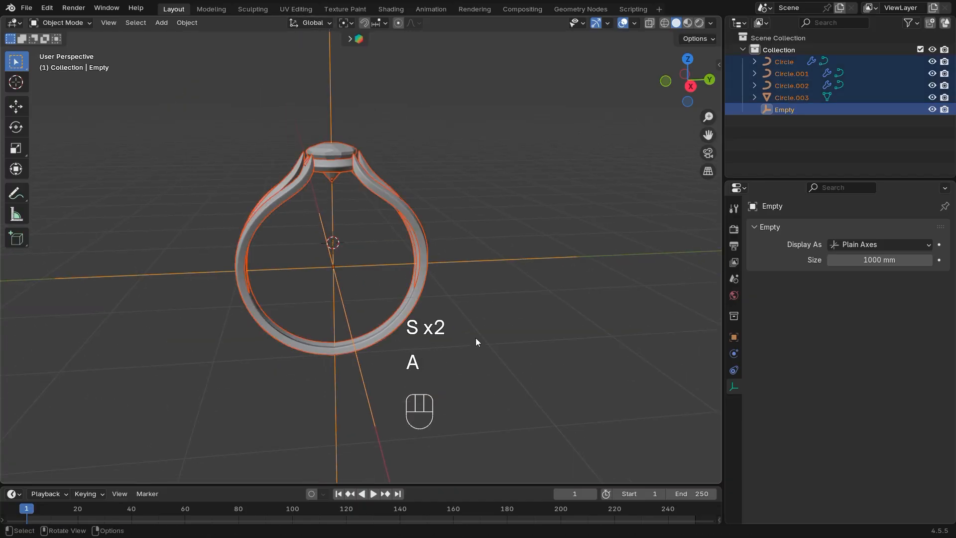
pyautogui.moveTo(477, 342); pyautogui.dragTo(468, 335, button='middle')
pyautogui.keyDown('shift'); pyautogui.click(336, 292); pyautogui.keyUp('shift')
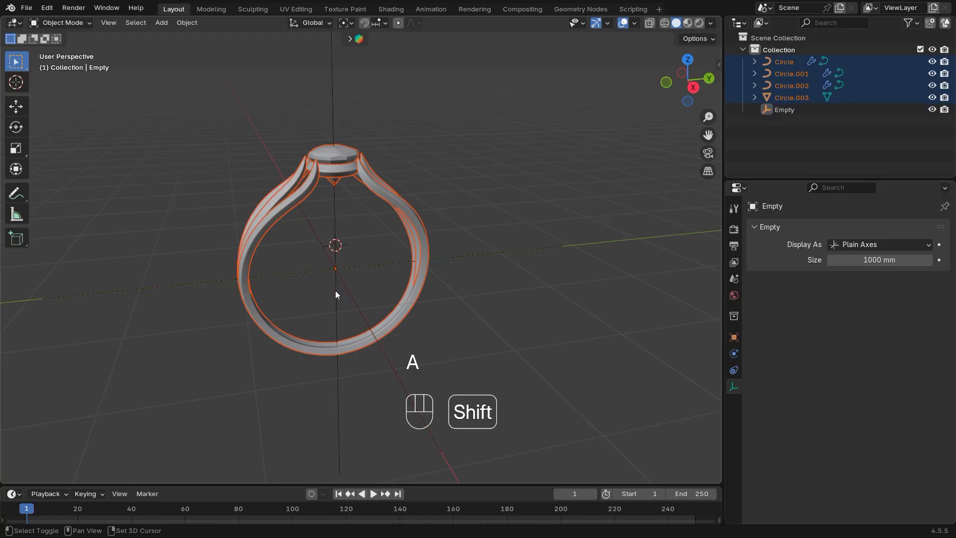
pyautogui.keyDown('shift'); pyautogui.click(335, 287); pyautogui.keyUp('shift')
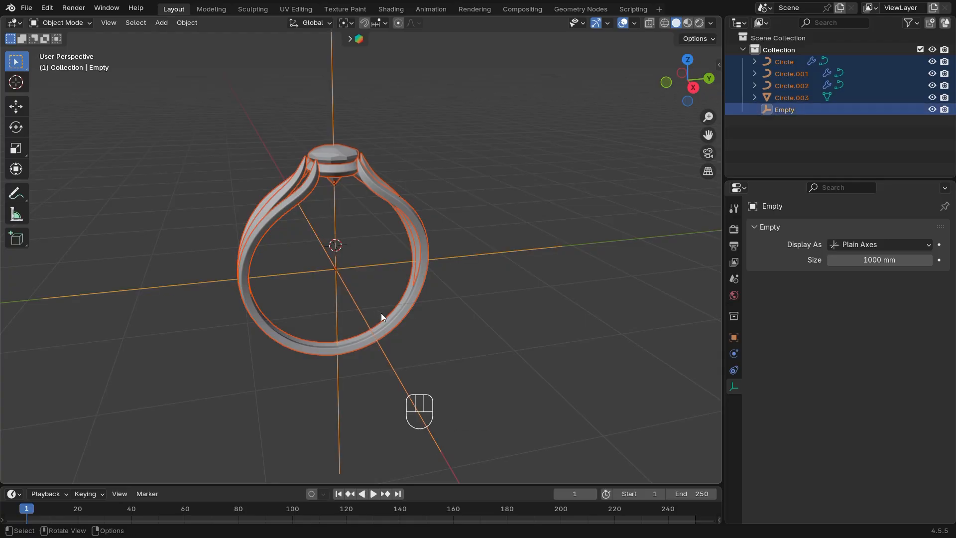
pyautogui.hotkey('ctrl', 'p')
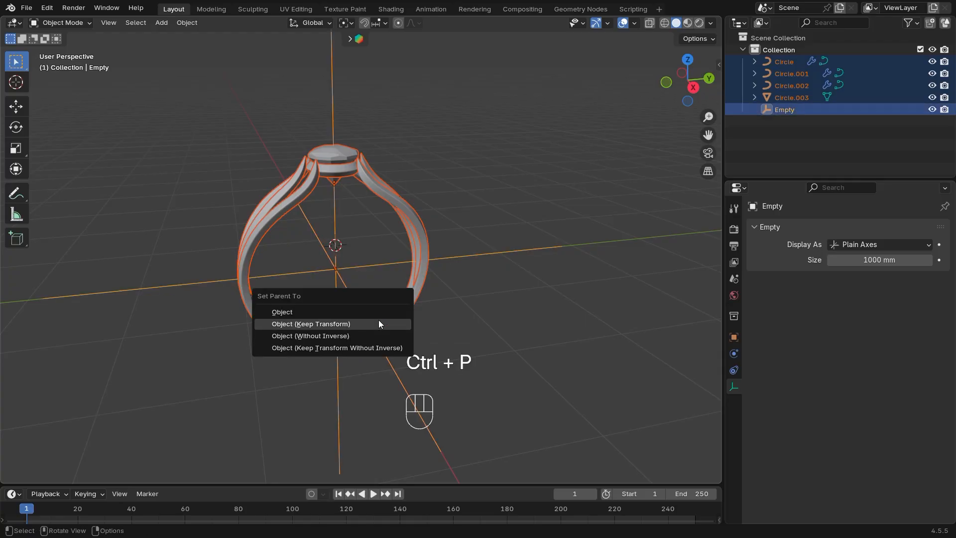
pyautogui.click(380, 324)
pyautogui.click(374, 326)
# - Try moving the whole ring by its parent Empty, and undo the move
pyautogui.click(339, 312)
pyautogui.press('g')
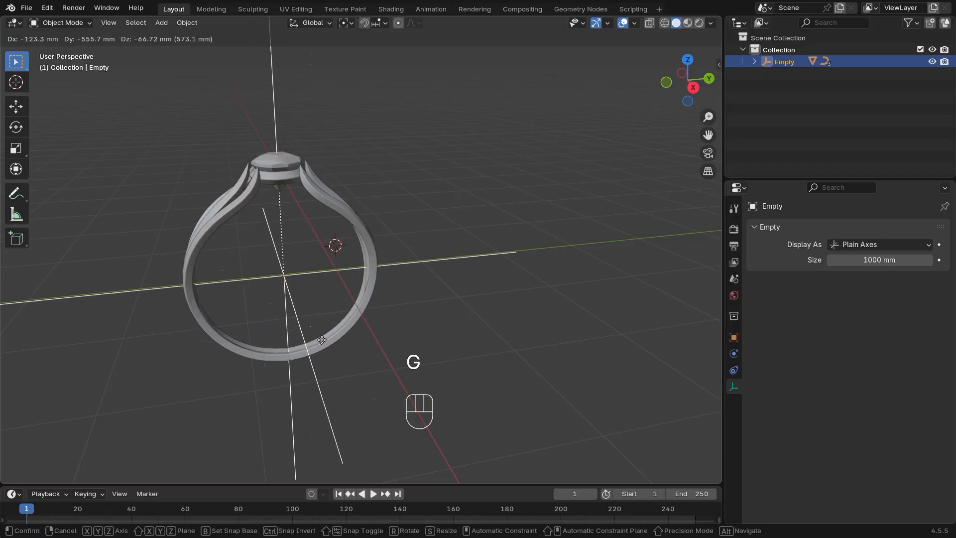
pyautogui.click(391, 319)
pyautogui.hotkey('ctrl', 'z')
pyautogui.moveTo(393, 320); pyautogui.dragTo(395, 359, button='middle')
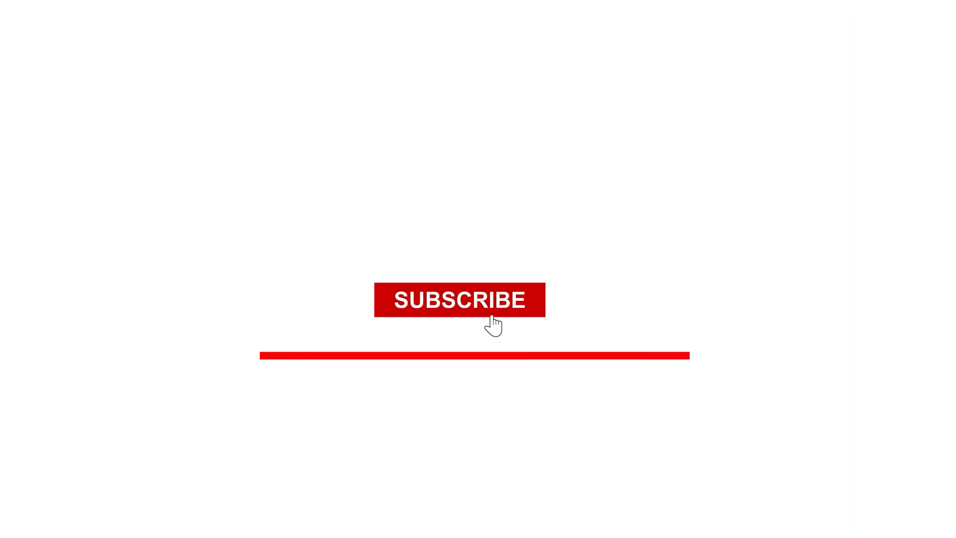